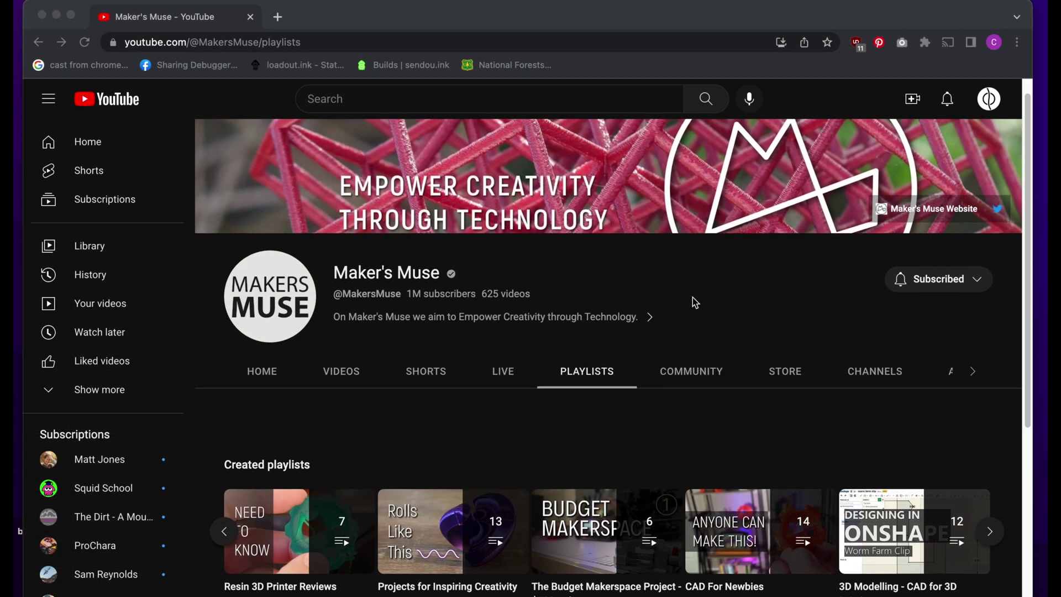
scroll(692, 300, down, 4)
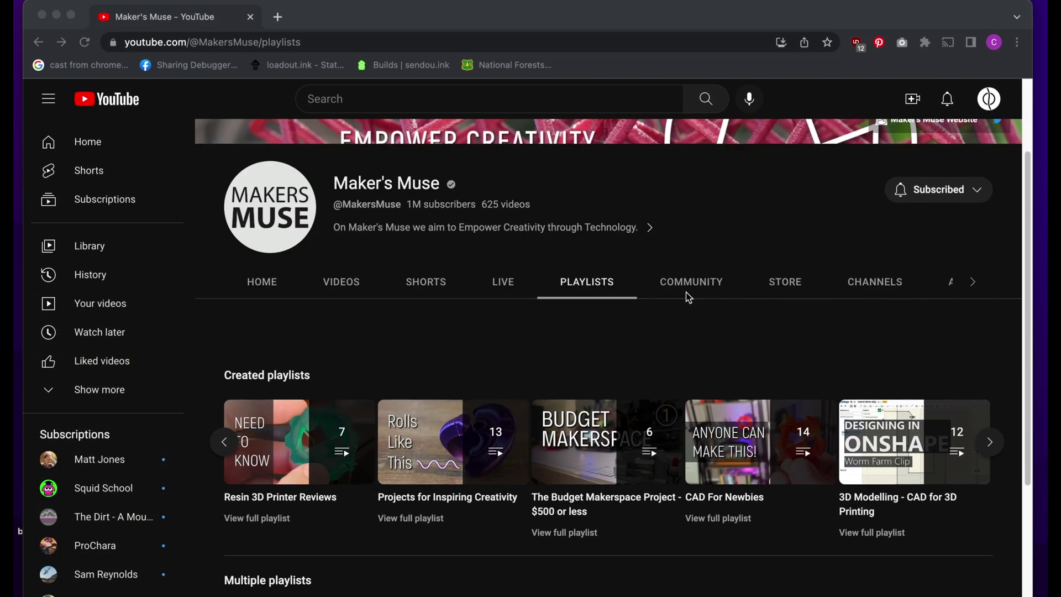
scroll(685, 307, down, 1)
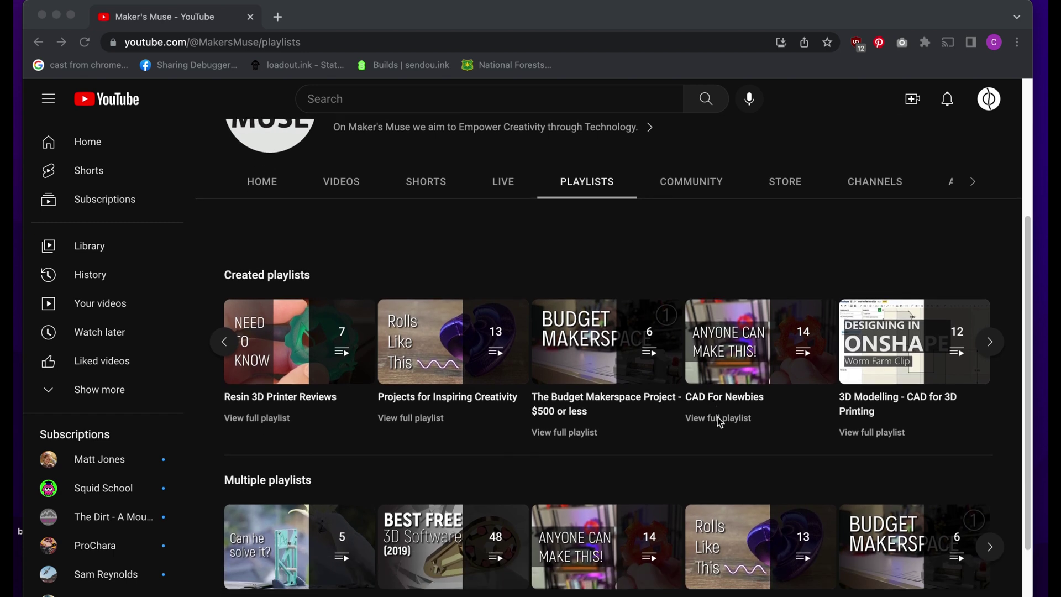
Step: Open the CAD For Newbies playlist from Maker's Muse's YouTube playlists
click(722, 424)
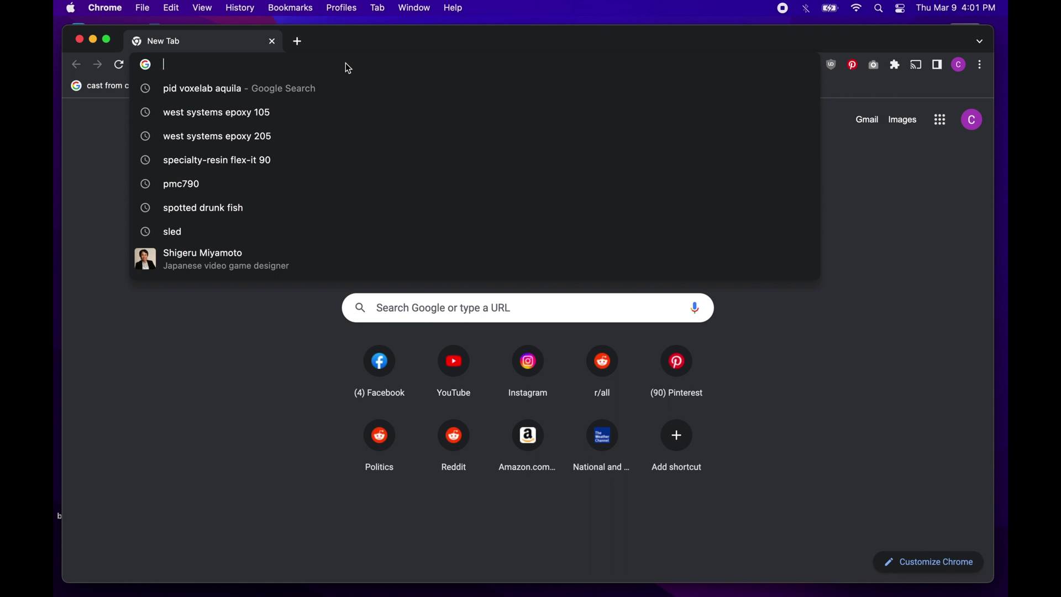
text(goodroadscollective.com)
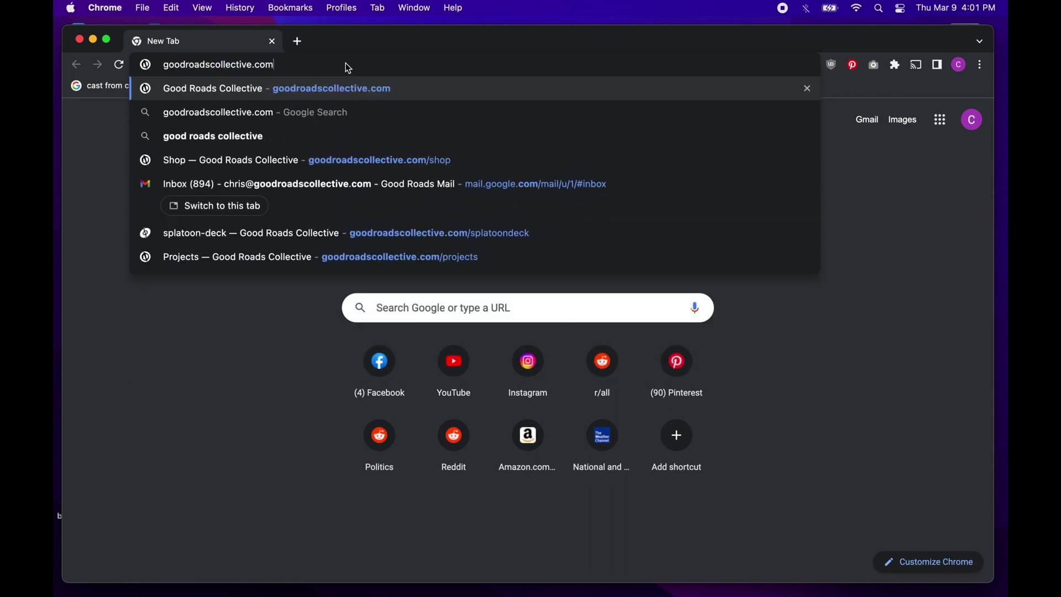
Step: Download the fingerboard shaper files from goodroadscollective.com's Projects page, then minimize Chrome
key(Return)
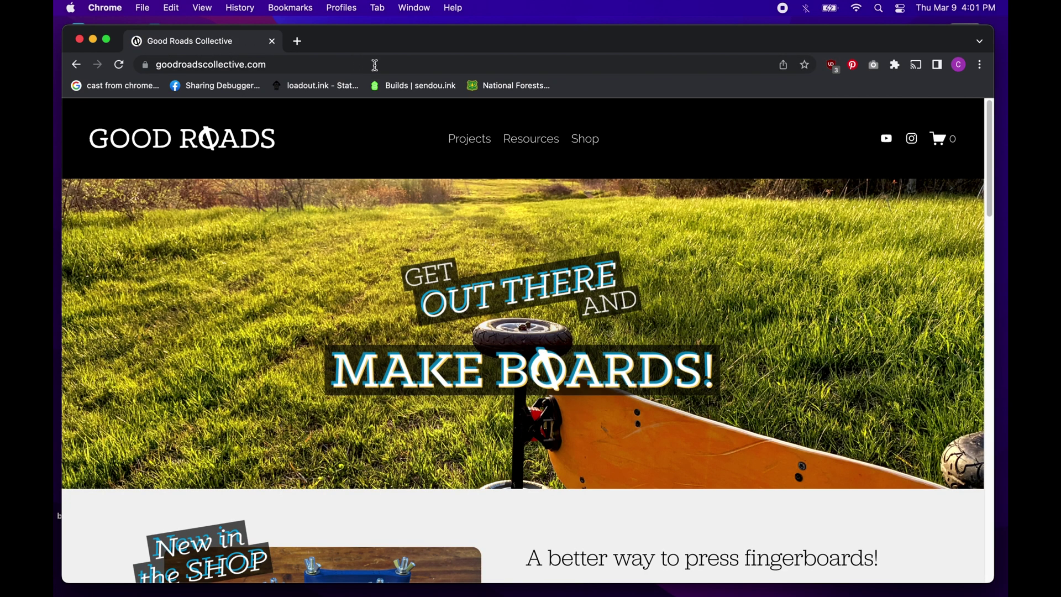
click(477, 140)
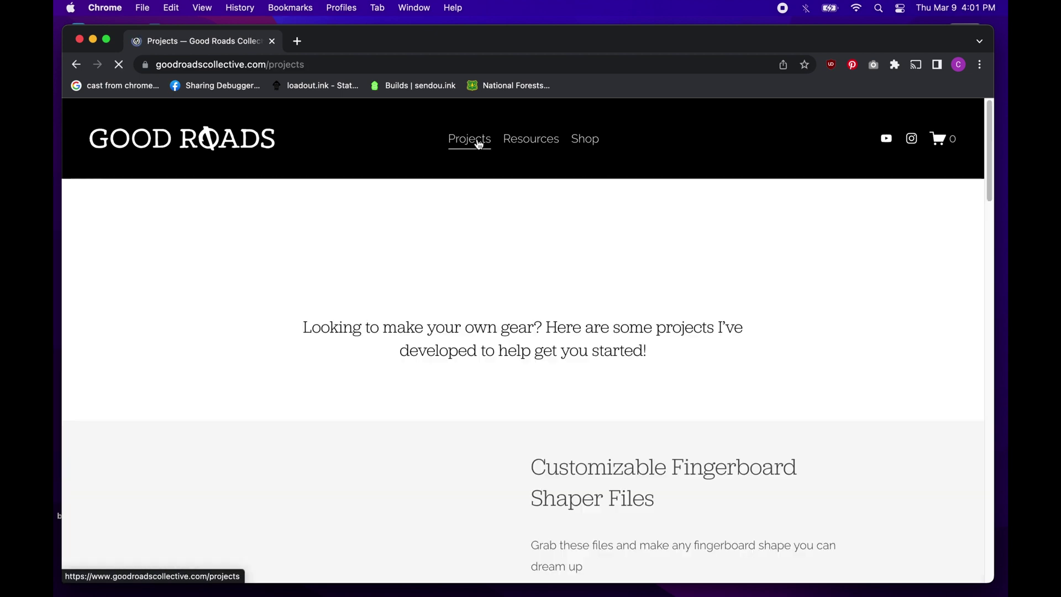
scroll(754, 285, down, 3)
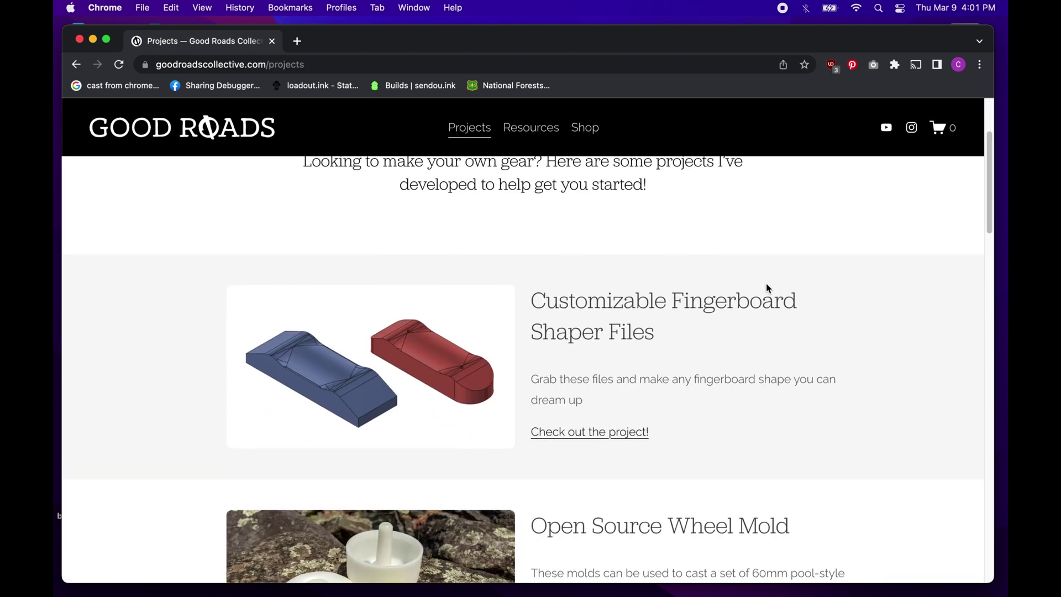
click(627, 426)
scroll(727, 320, down, 3)
scroll(728, 323, down, 2)
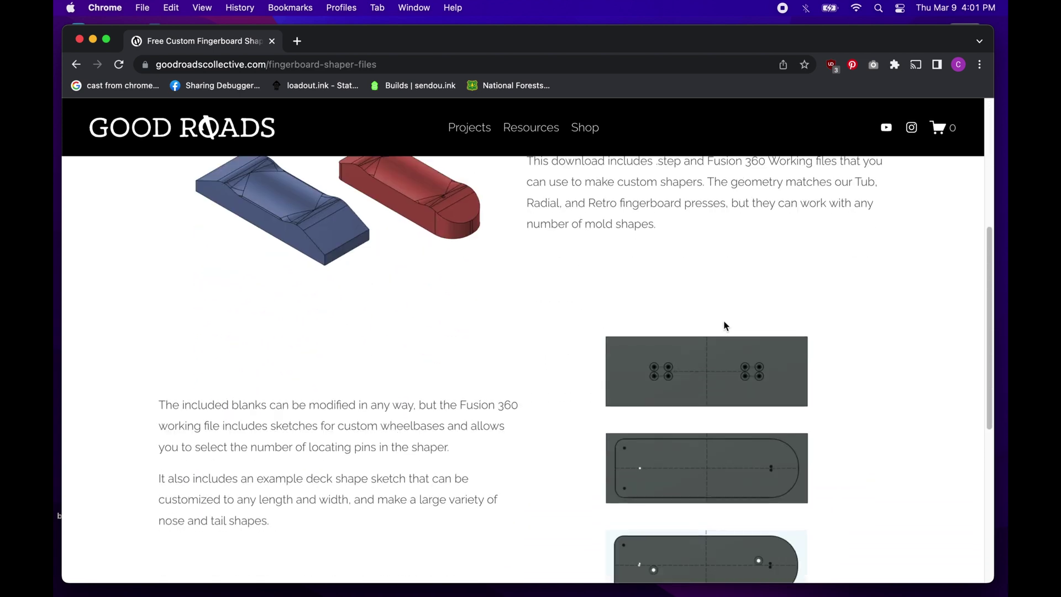
scroll(724, 329, down, 2)
scroll(725, 329, down, 3)
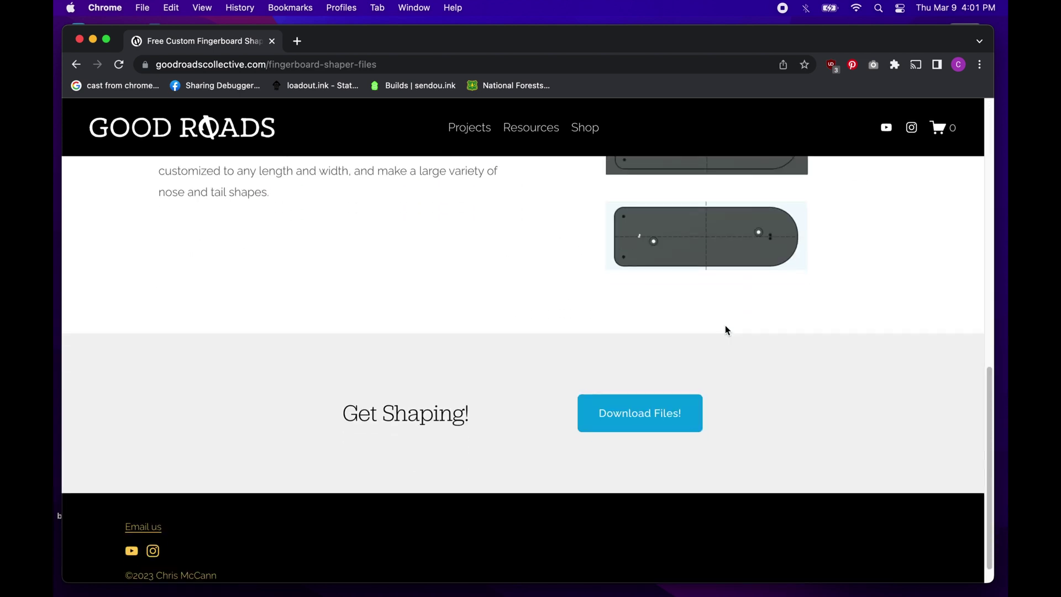
click(663, 424)
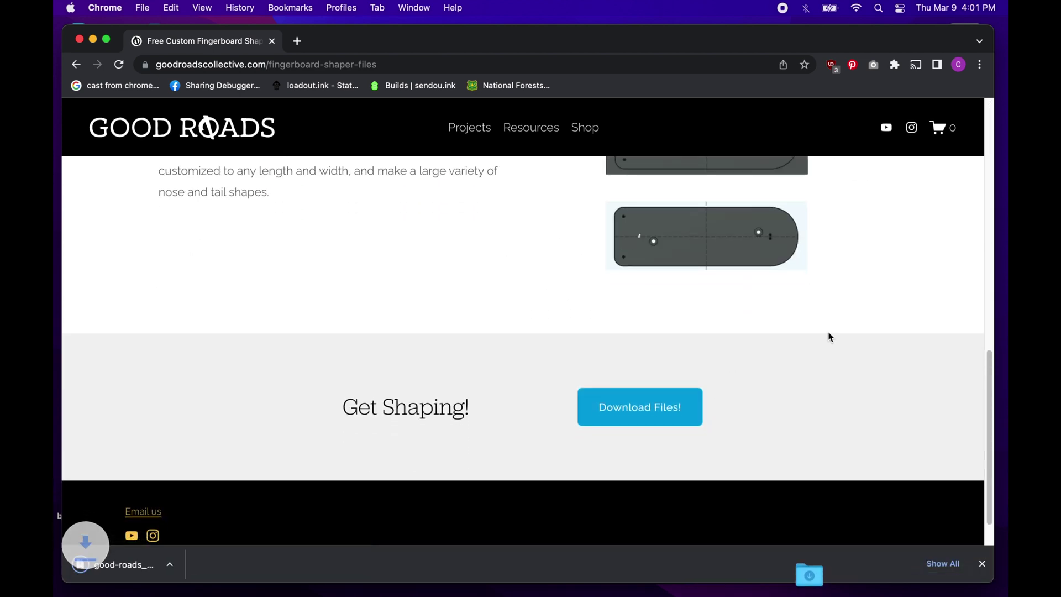
key(super+m)
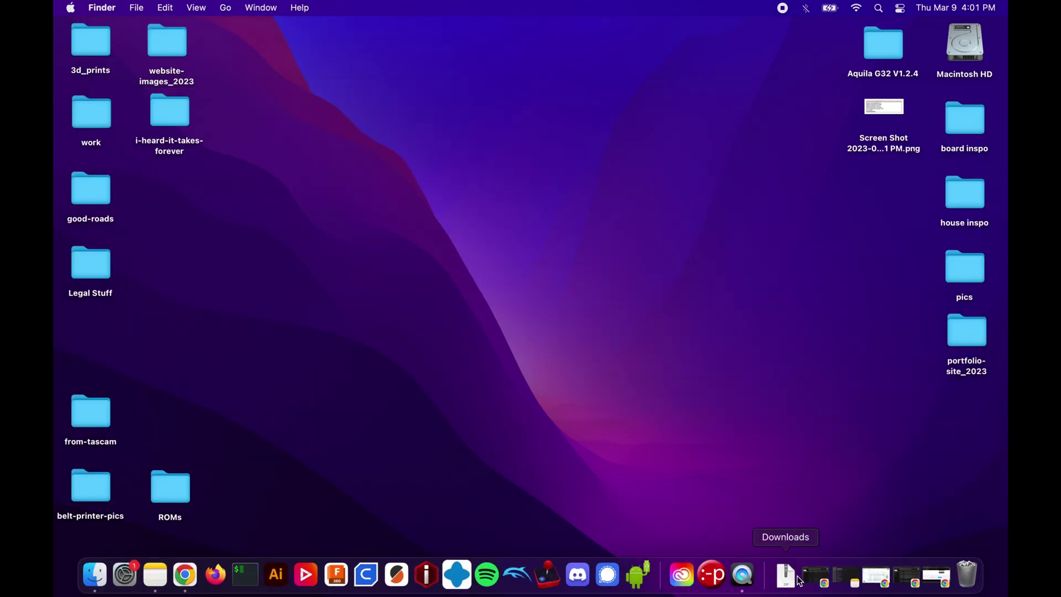
Step: Drag the downloaded shaper blanks zip from Downloads onto the desktop and unzip it
click(785, 573)
drag(784, 521, 495, 203)
click(603, 223)
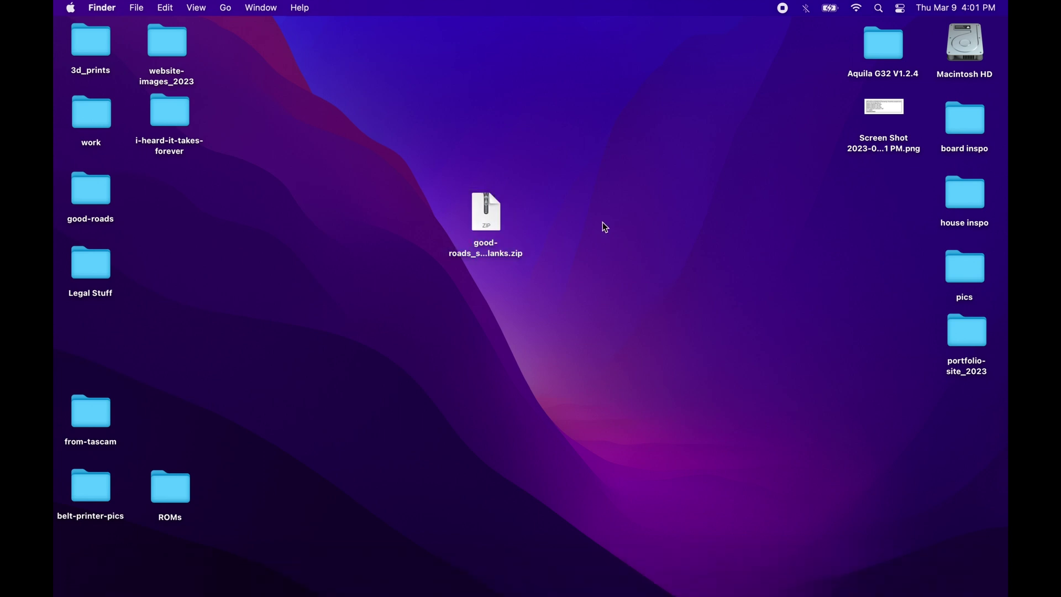
double_click(494, 210)
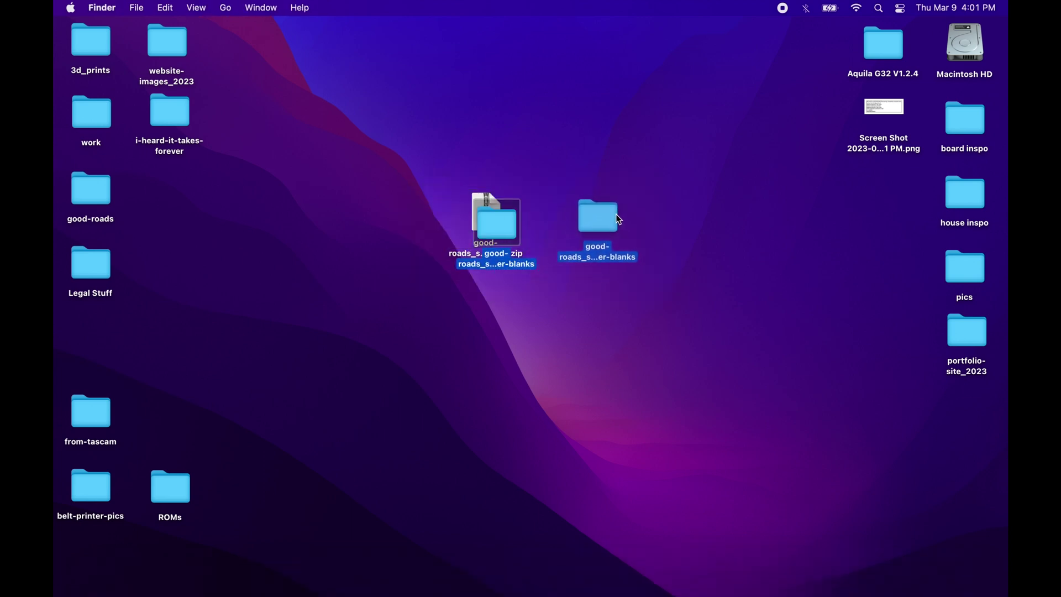
Step: Browse the extracted folder and its STEP_files subfolder, then close the window
drag(514, 220, 617, 219)
double_click(614, 220)
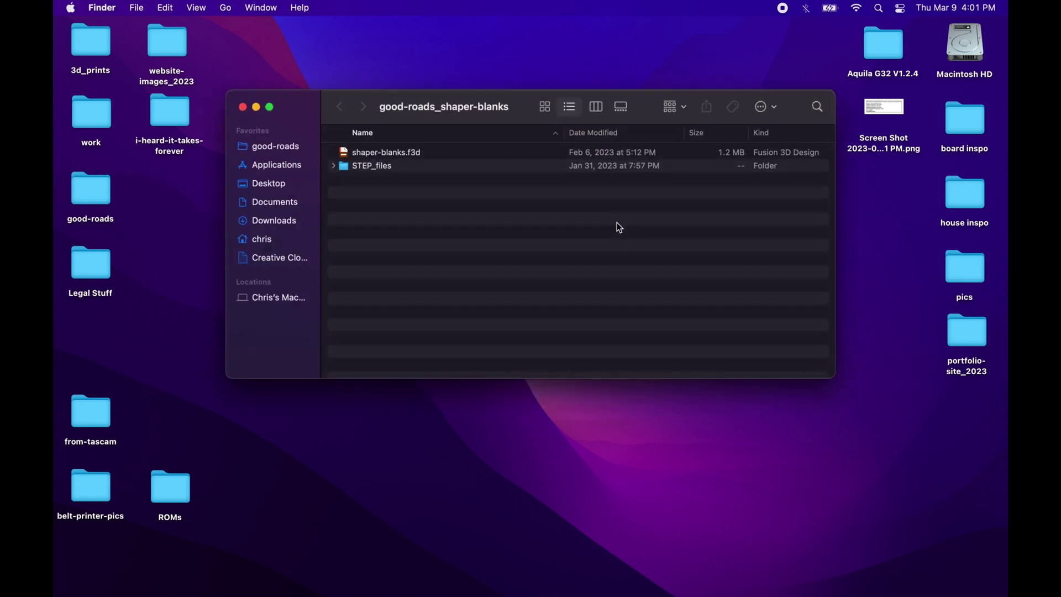
double_click(365, 166)
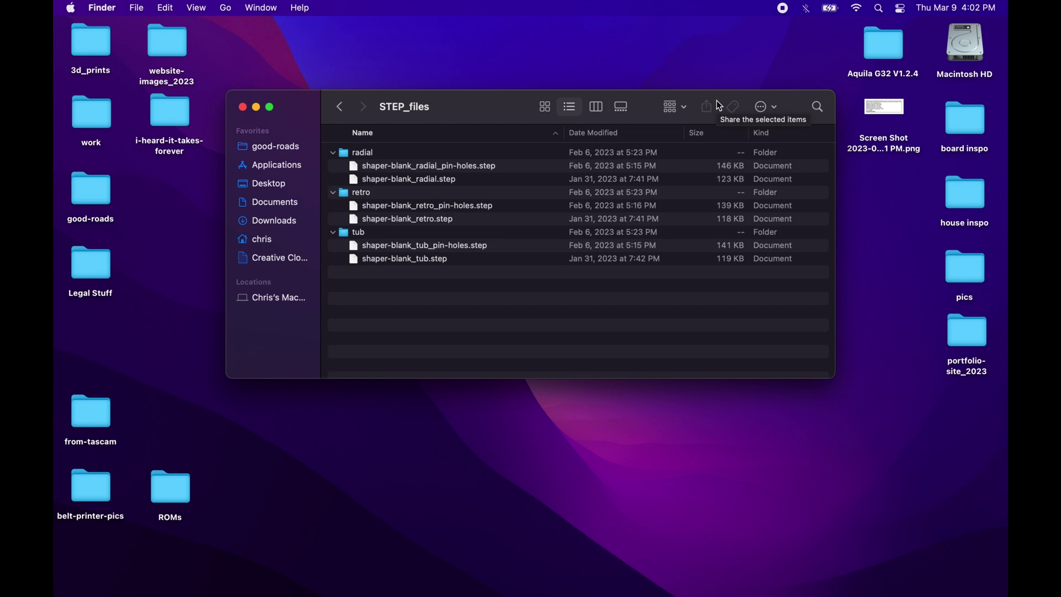
click(243, 107)
click(665, 127)
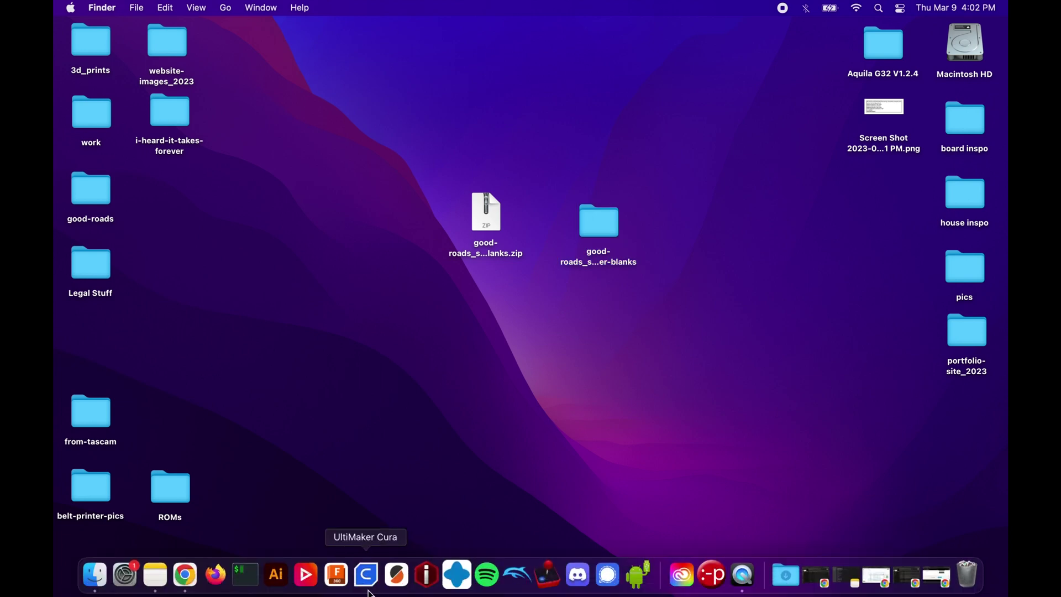
Step: Launch Fusion 360 full-screen and open shaper-blanks.f3d from the good-roads_shaper-blanks folder
click(335, 572)
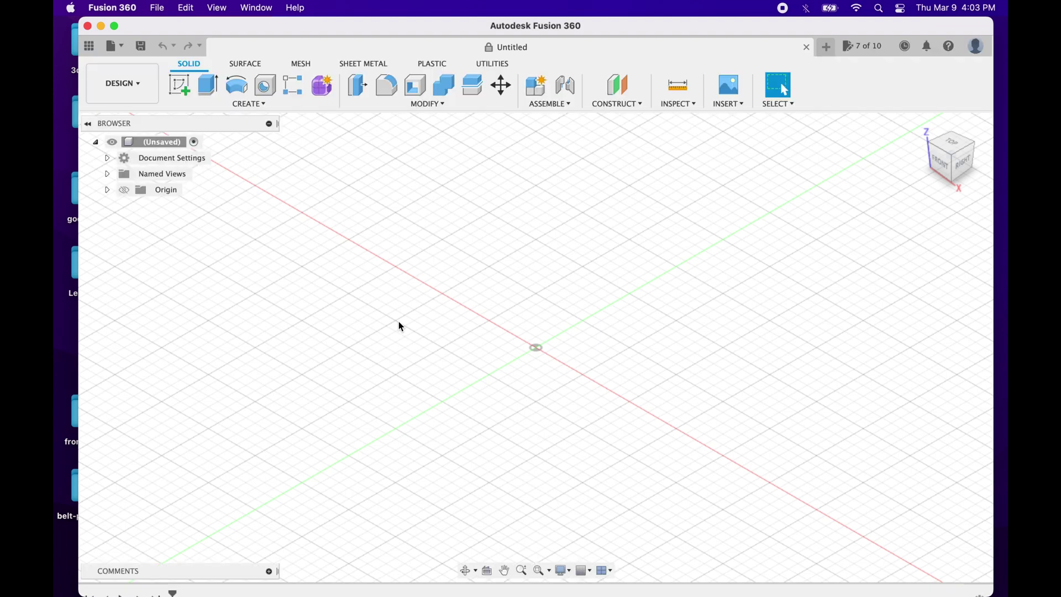
click(115, 27)
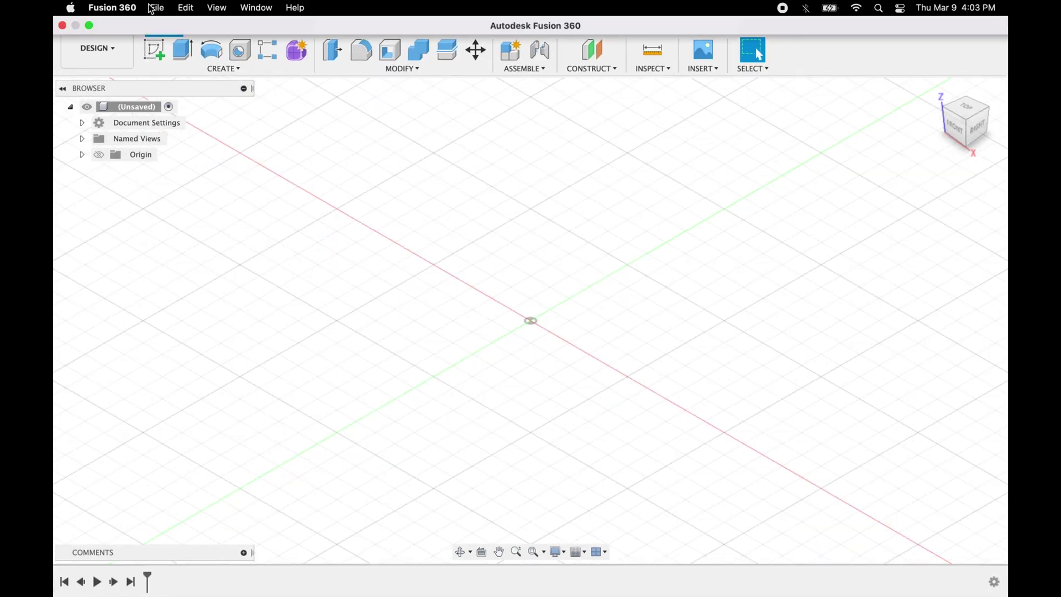
click(154, 8)
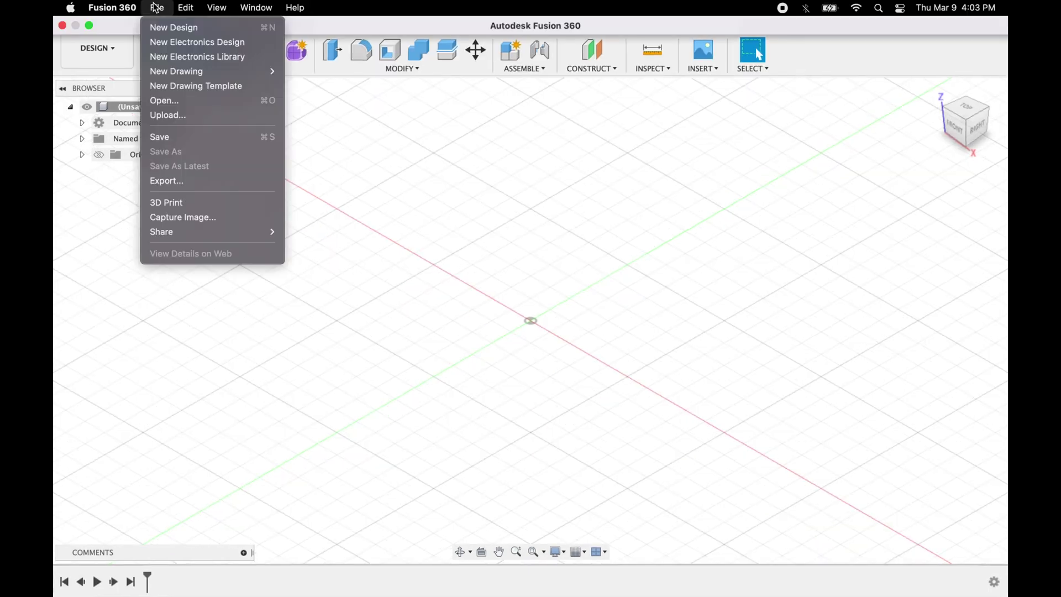
click(165, 98)
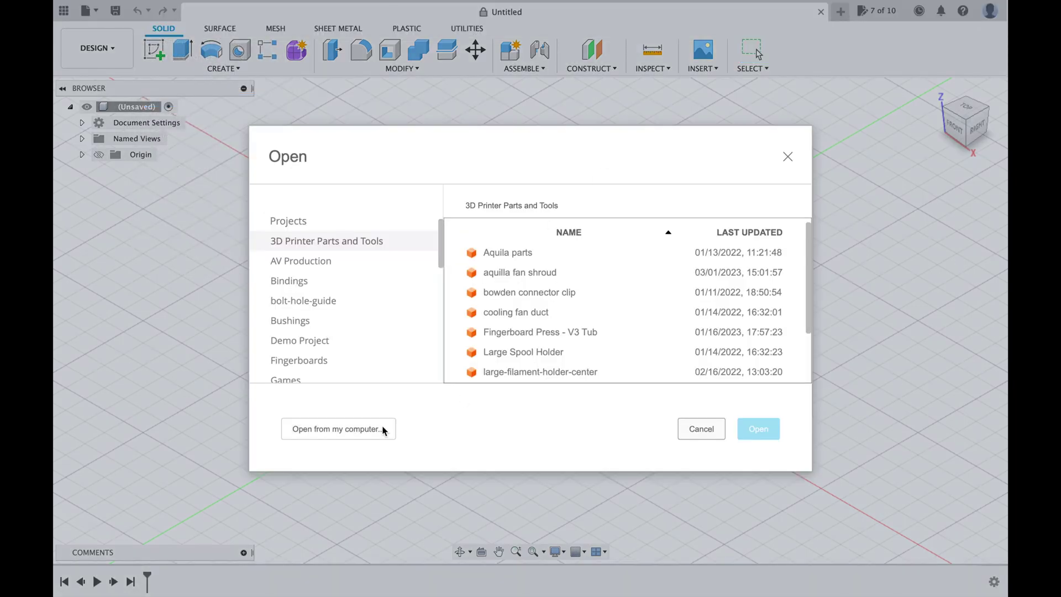
click(382, 429)
click(432, 215)
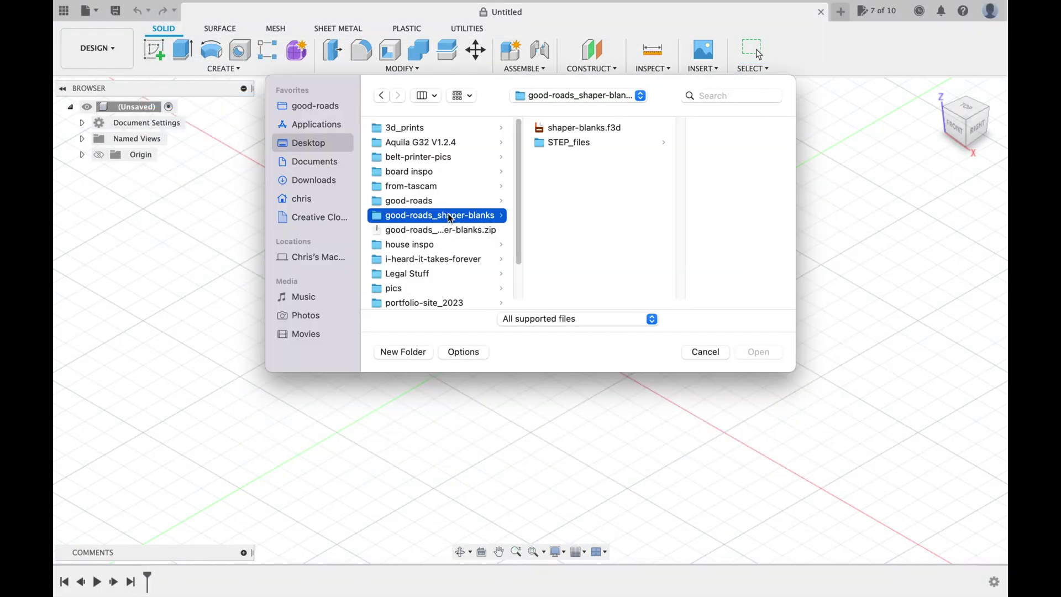
click(612, 131)
click(756, 355)
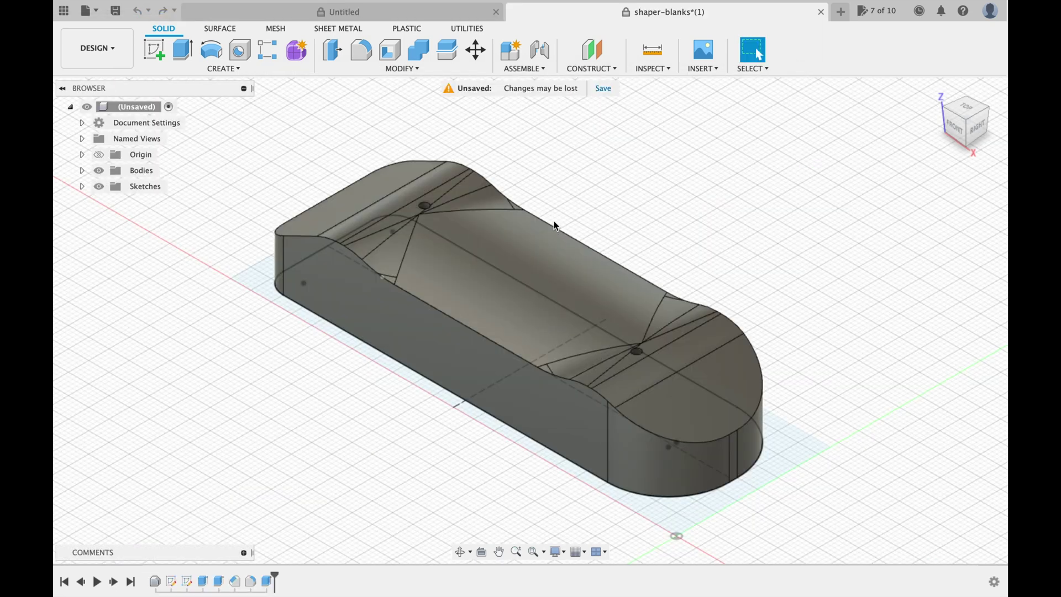
scroll(498, 280, down, 3)
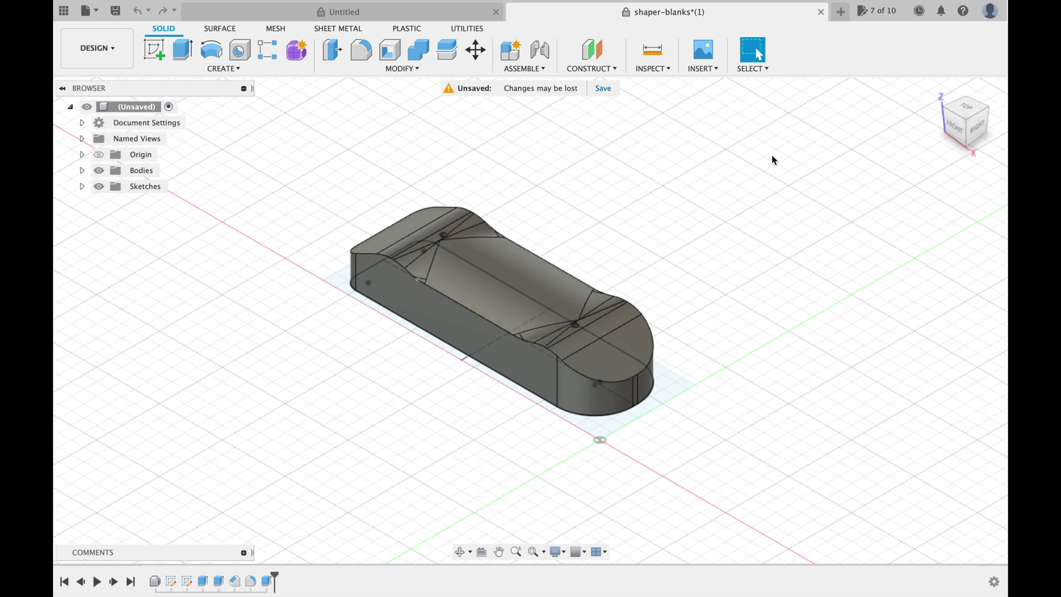
Step: Close the Untitled tab, scrub the timeline back through the features, then restore them all
click(496, 12)
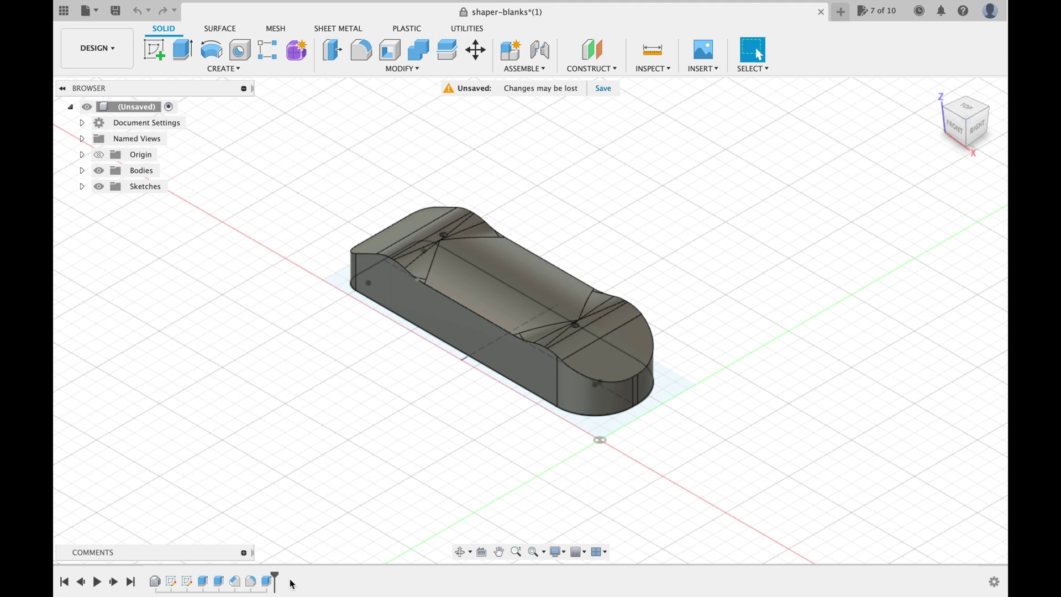
drag(275, 578, 254, 576)
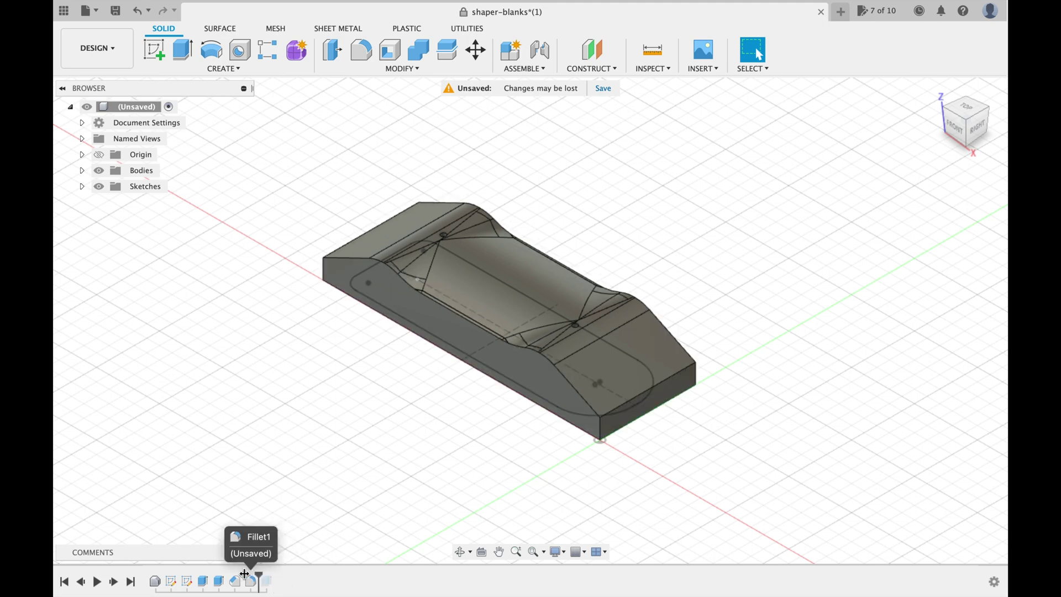
drag(258, 577, 241, 578)
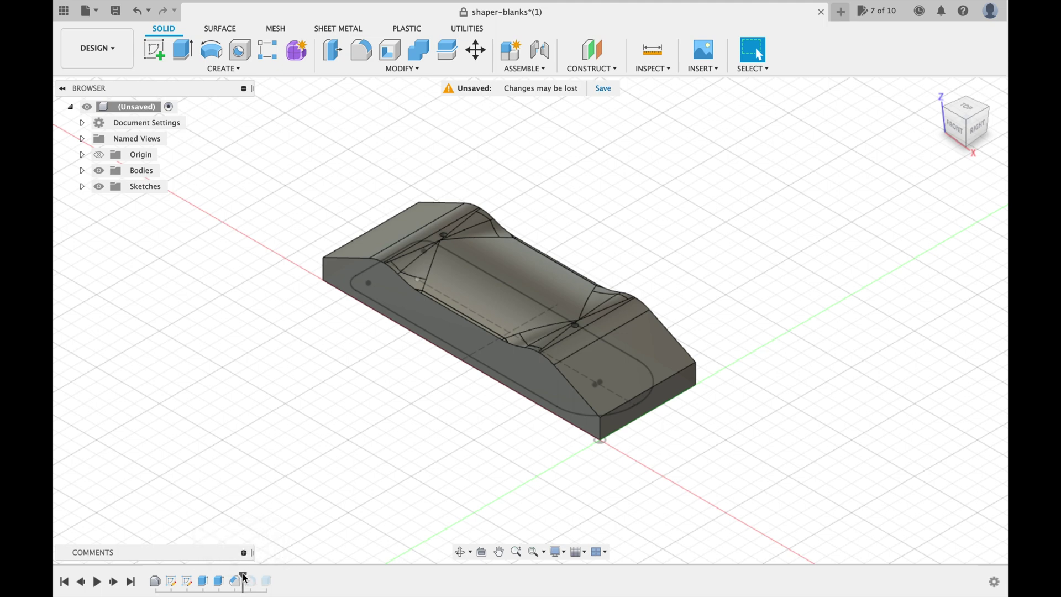
drag(244, 577, 211, 577)
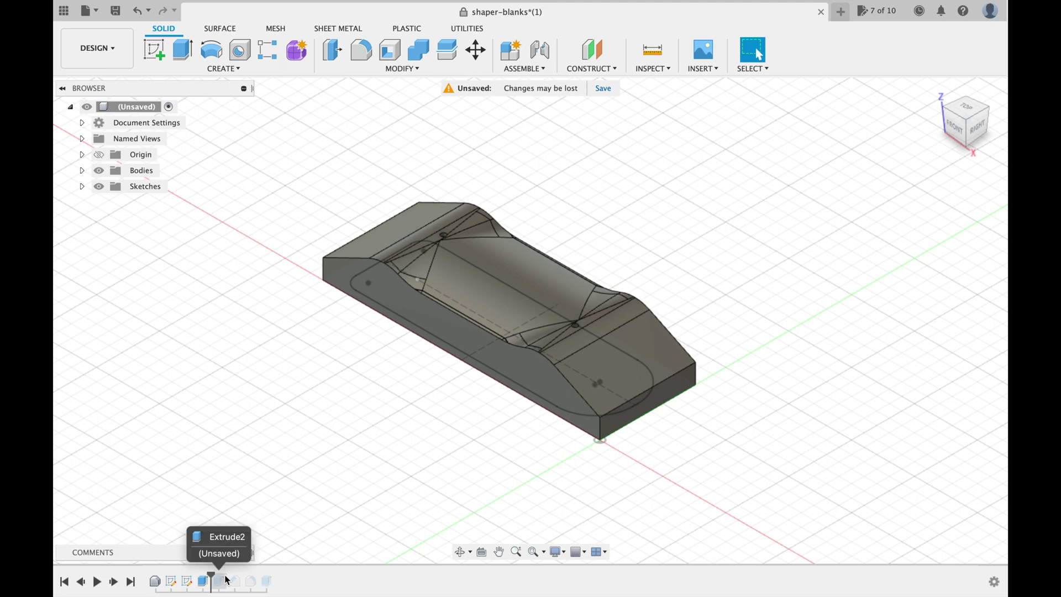
click(131, 582)
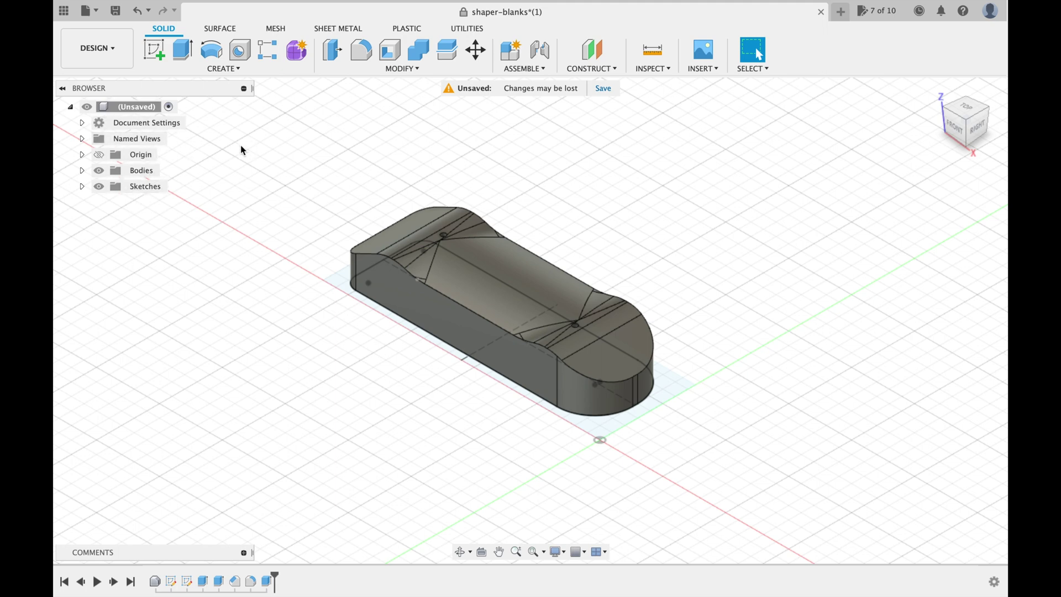
Step: Expand Sketches and Bodies in the Browser and edit the pin holes sketch
click(82, 187)
click(81, 169)
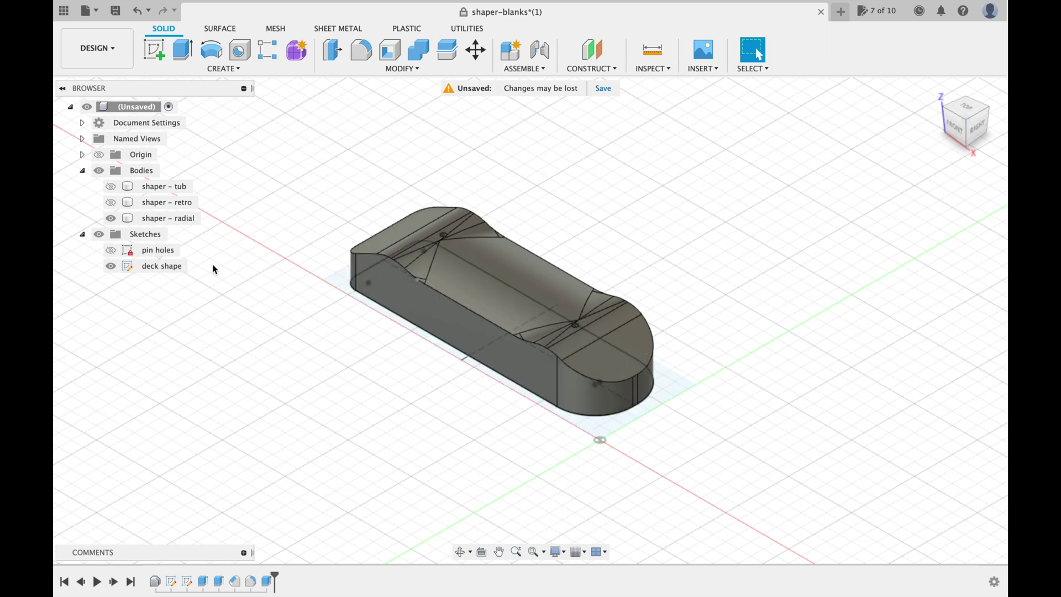
double_click(160, 250)
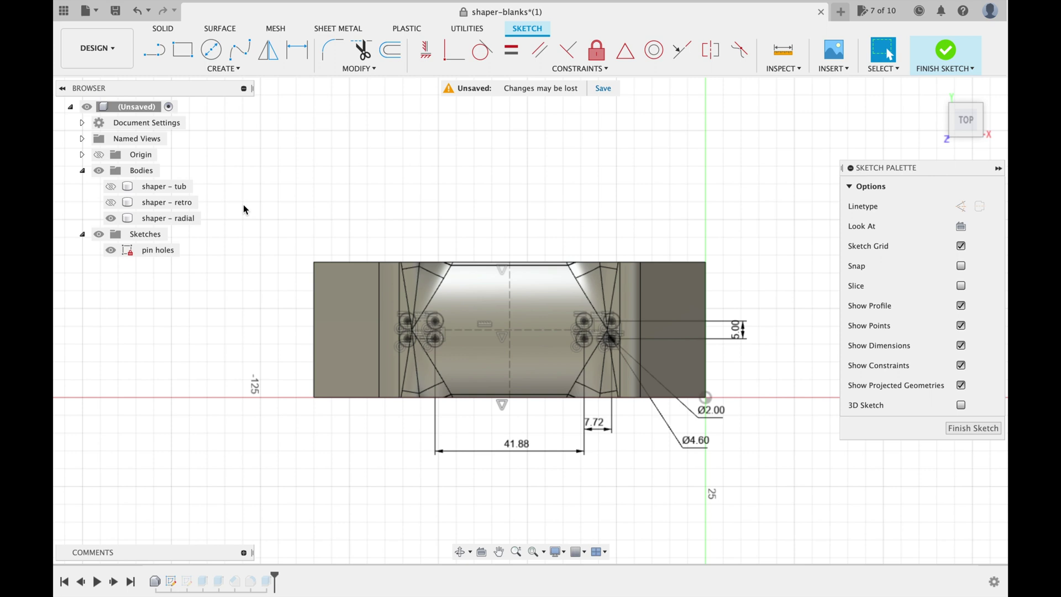
Step: Hide the shaper - radial body and change the 41.88 mm pin-hole spacing to 43 mm
click(111, 221)
click(111, 220)
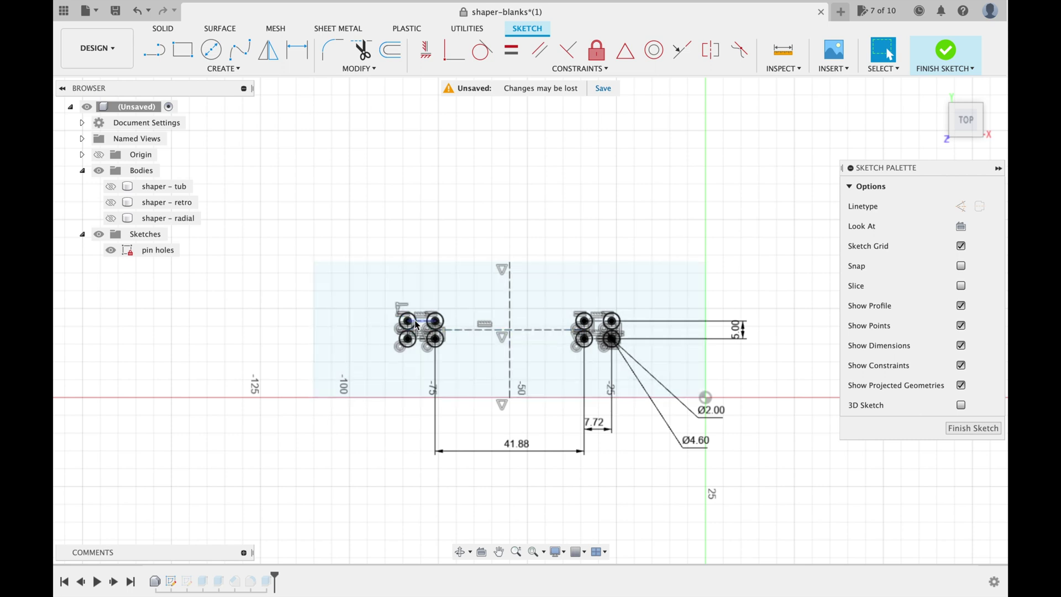
scroll(517, 343, down, 1)
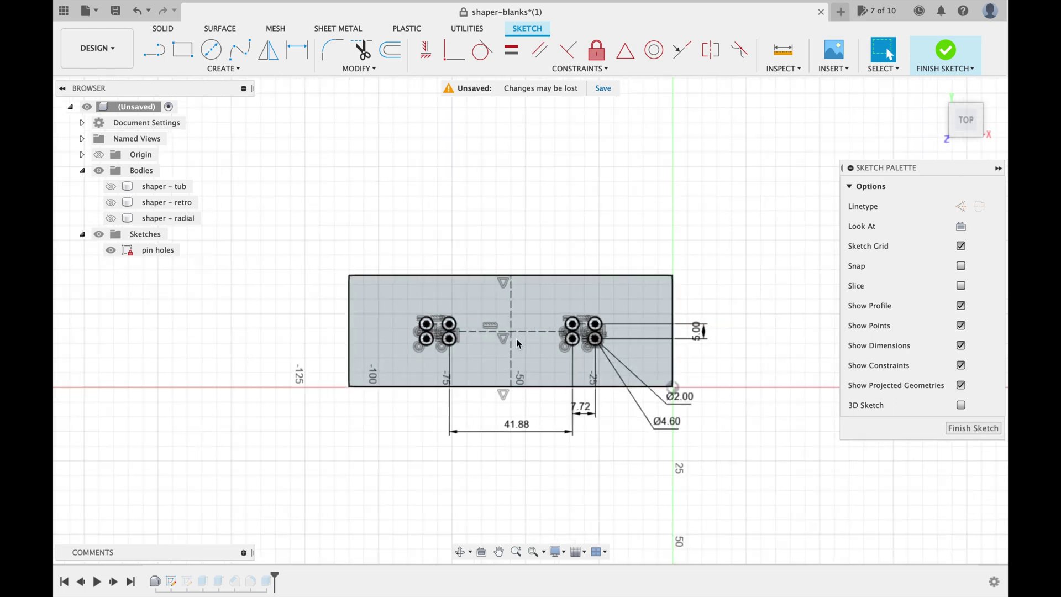
scroll(517, 339, up, 2)
scroll(520, 336, up, 3)
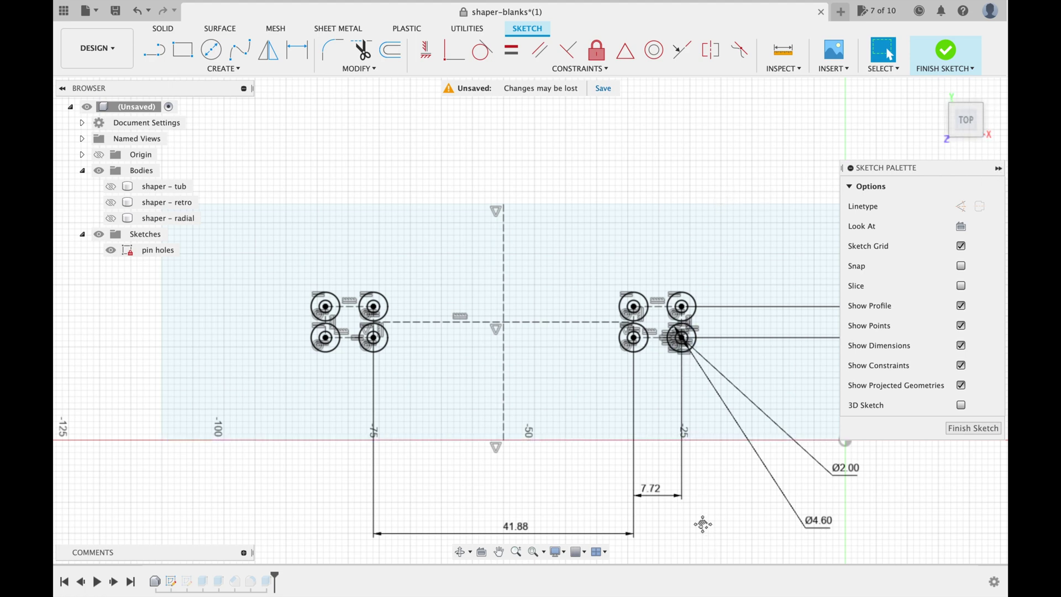
middle_drag(701, 523, 584, 465)
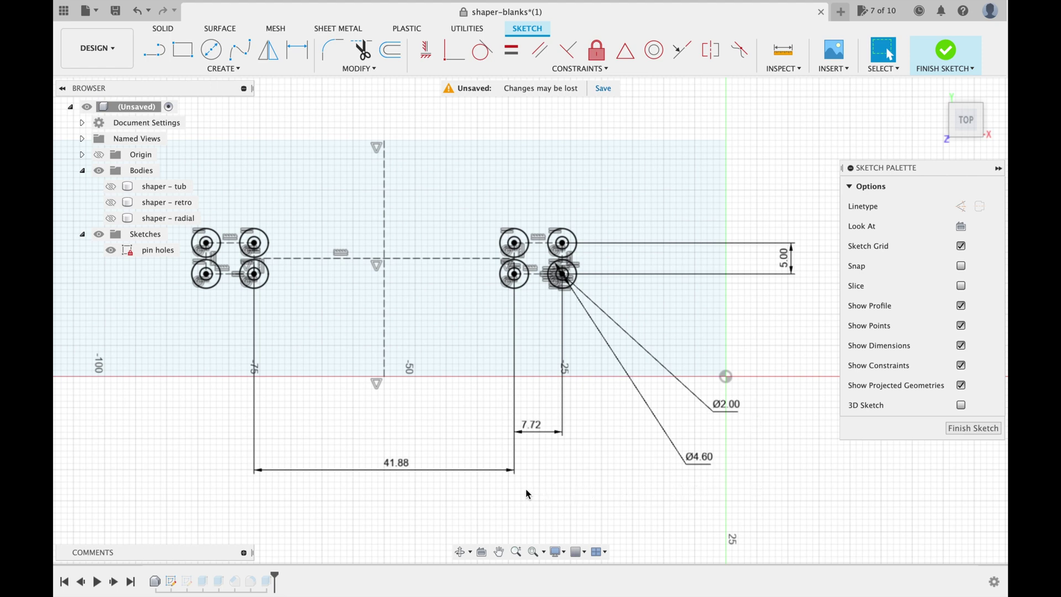
drag(404, 466, 400, 472)
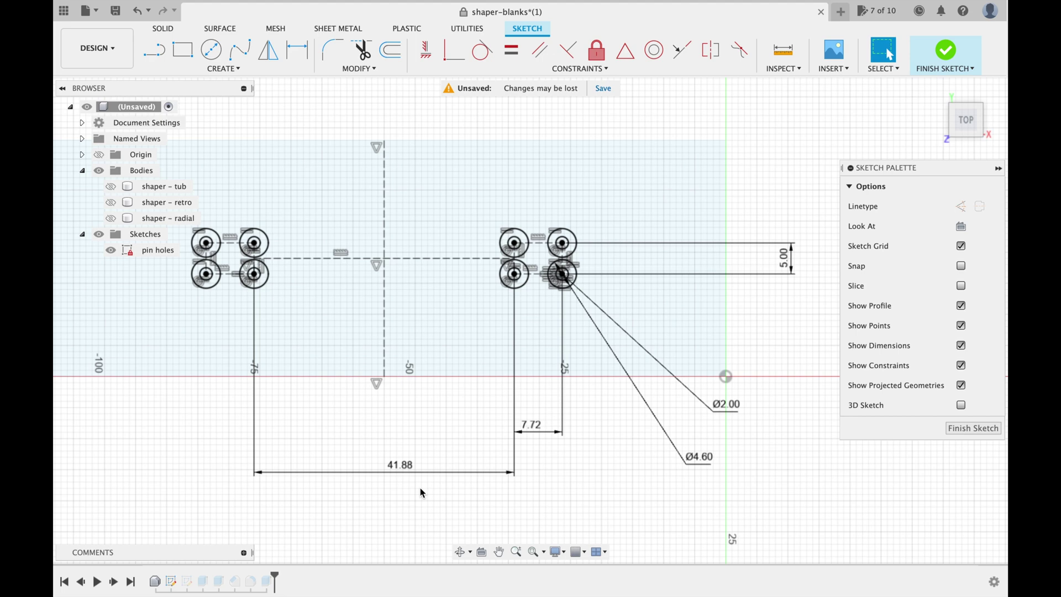
double_click(410, 473)
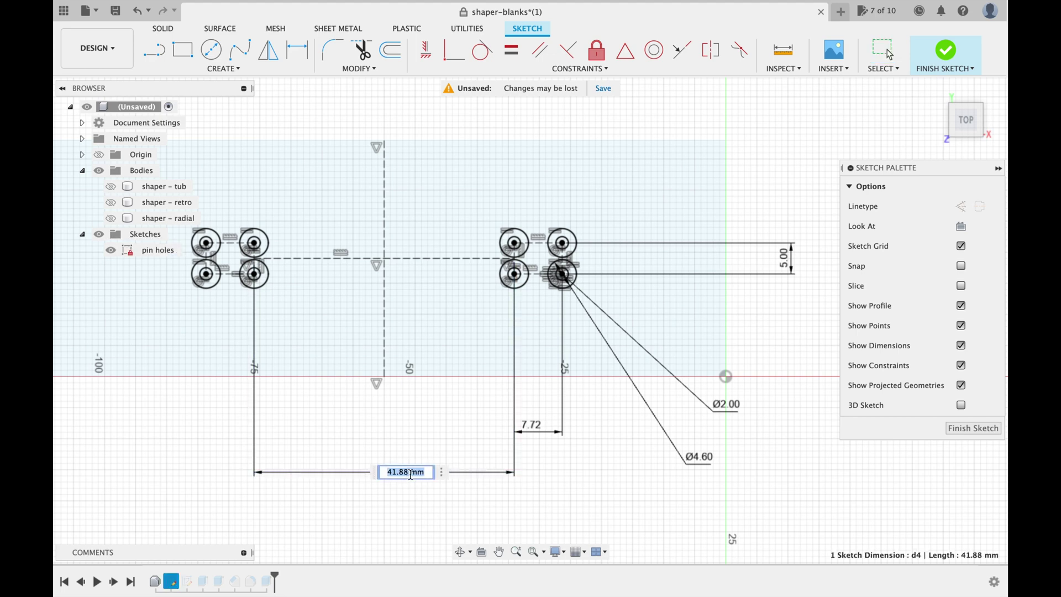
drag(410, 474, 387, 472)
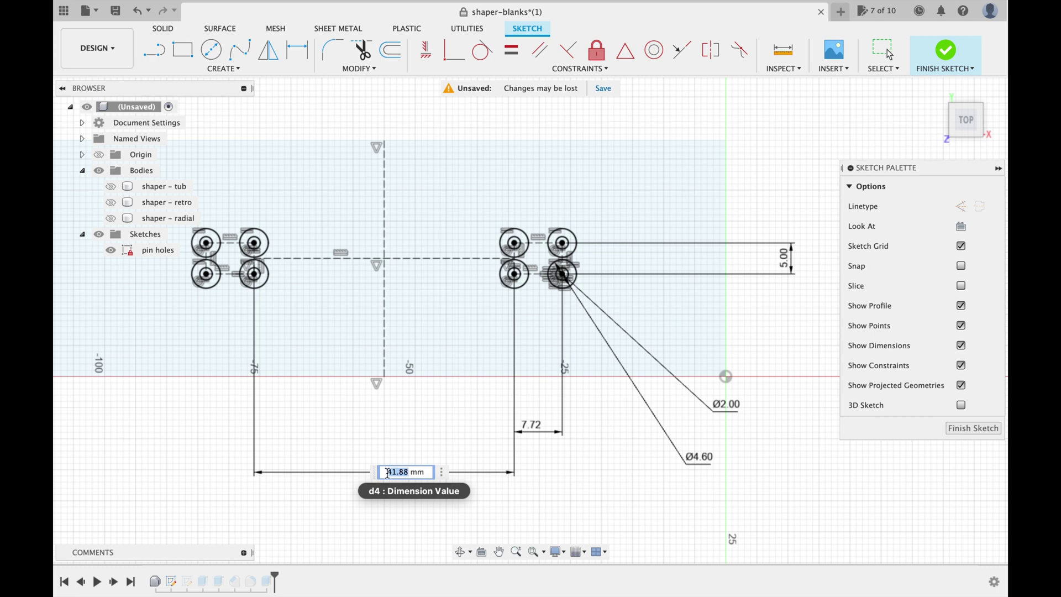
text(43)
key(Return)
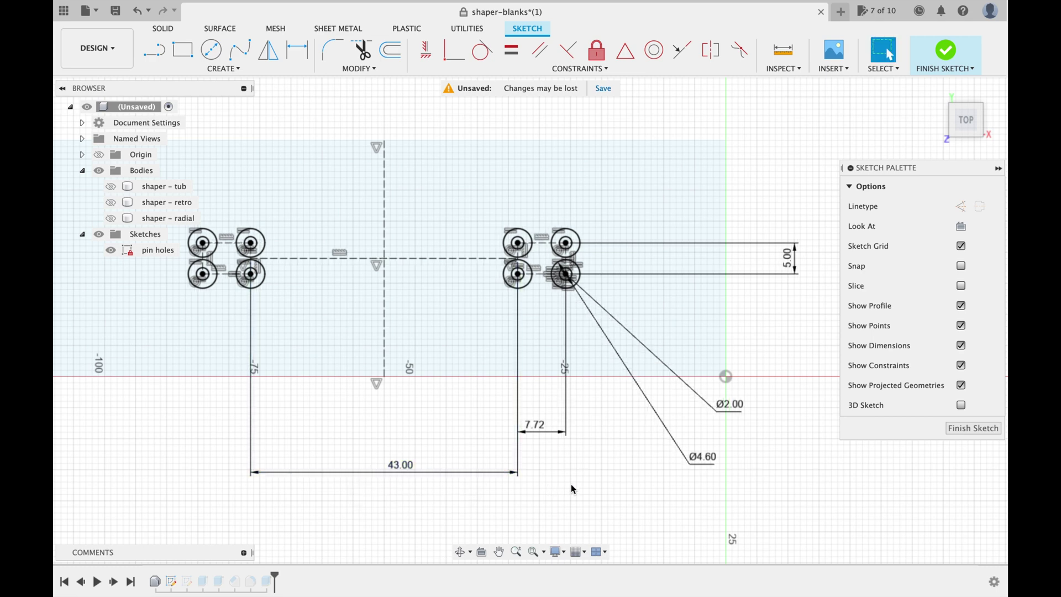
Step: Finish the deck shape sketch, show the shaper - radial body, and return to the home view
click(942, 64)
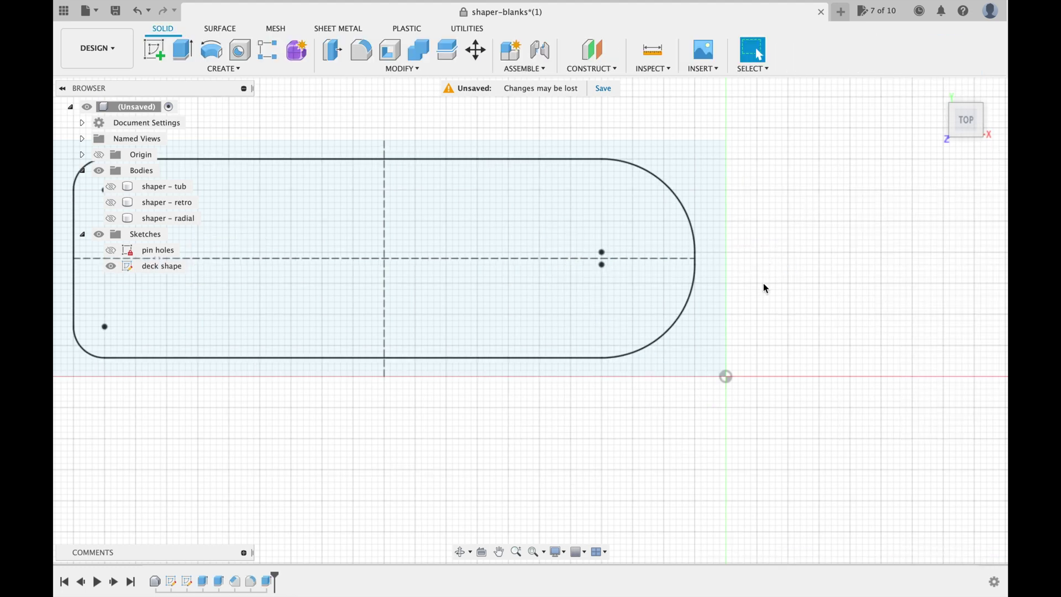
scroll(763, 288, down, 3)
middle_drag(793, 294, 801, 324)
click(110, 219)
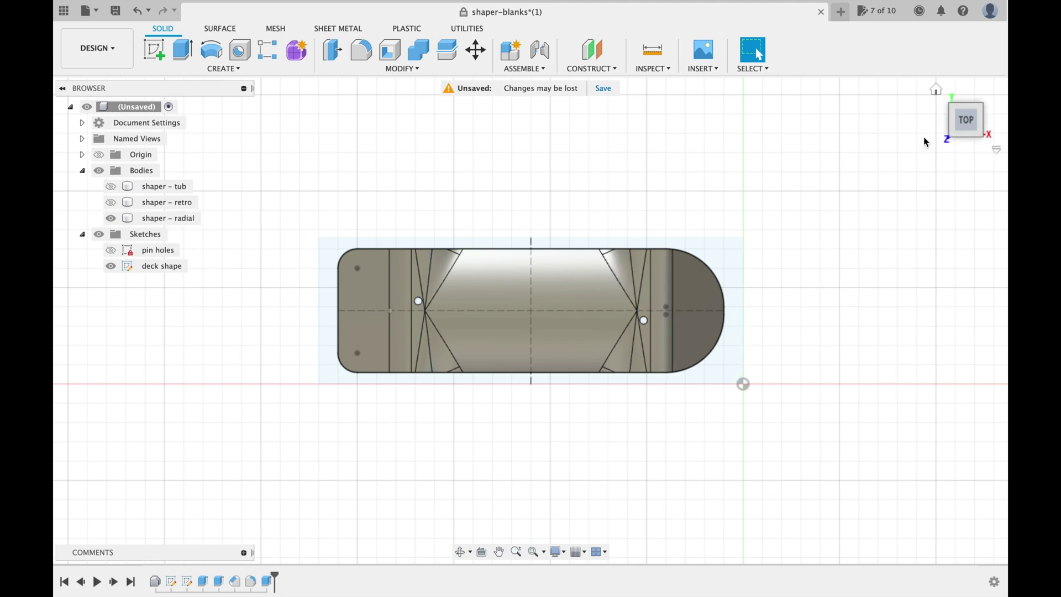
click(935, 92)
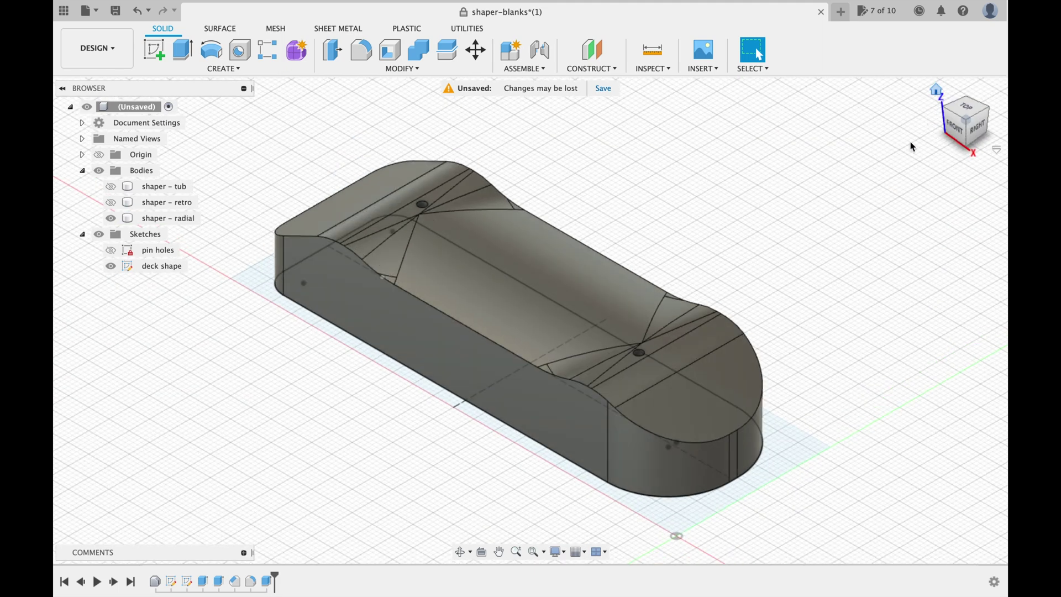
middle_drag(834, 323, 750, 283)
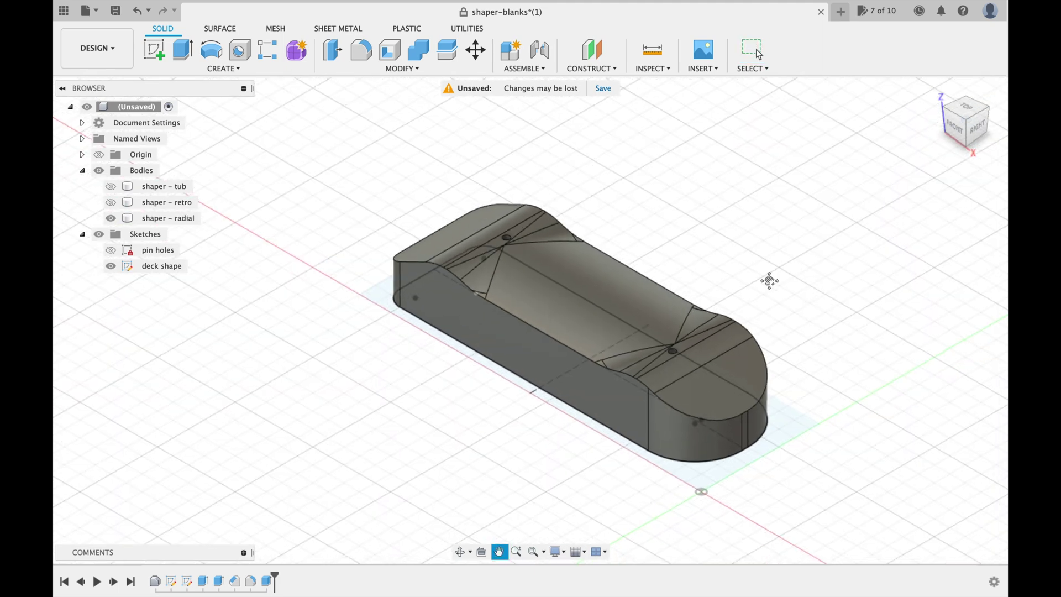
Step: Roll the timeline back to the pin holes sketch, then forward to just after Extrude1
drag(275, 579, 159, 583)
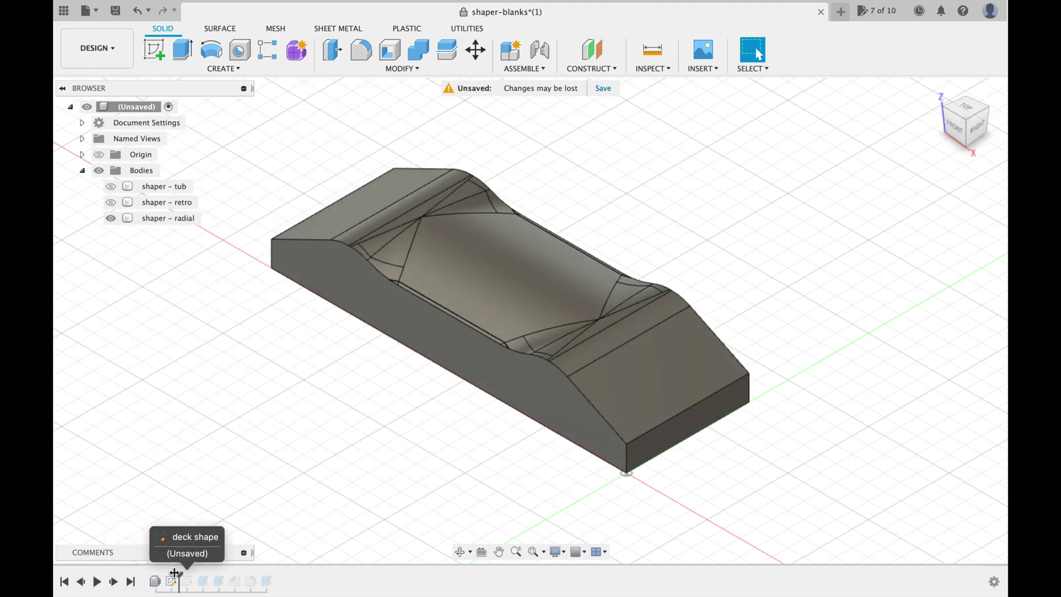
drag(168, 574, 179, 576)
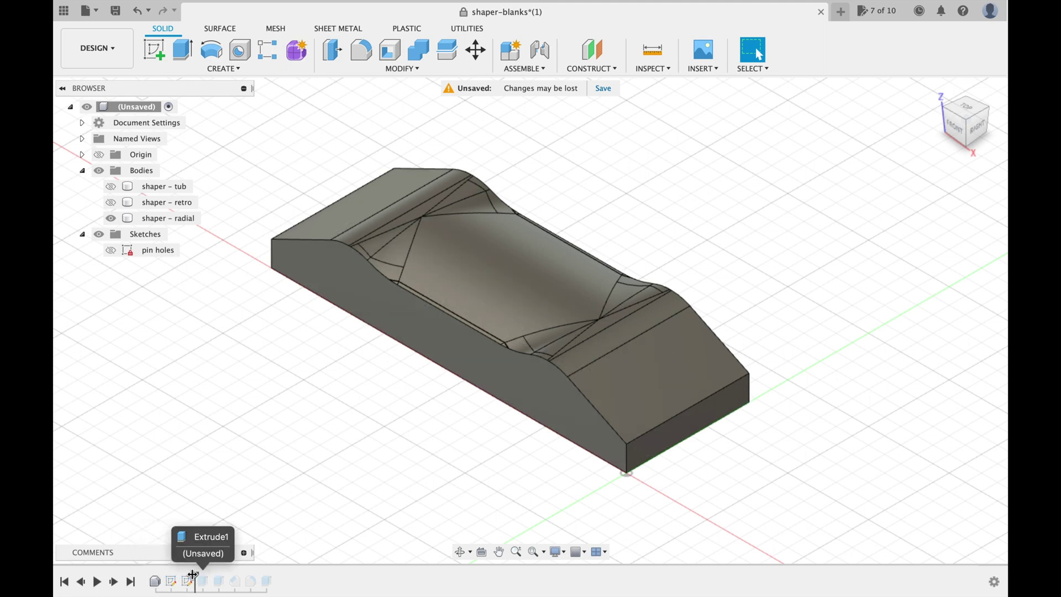
drag(180, 574, 195, 575)
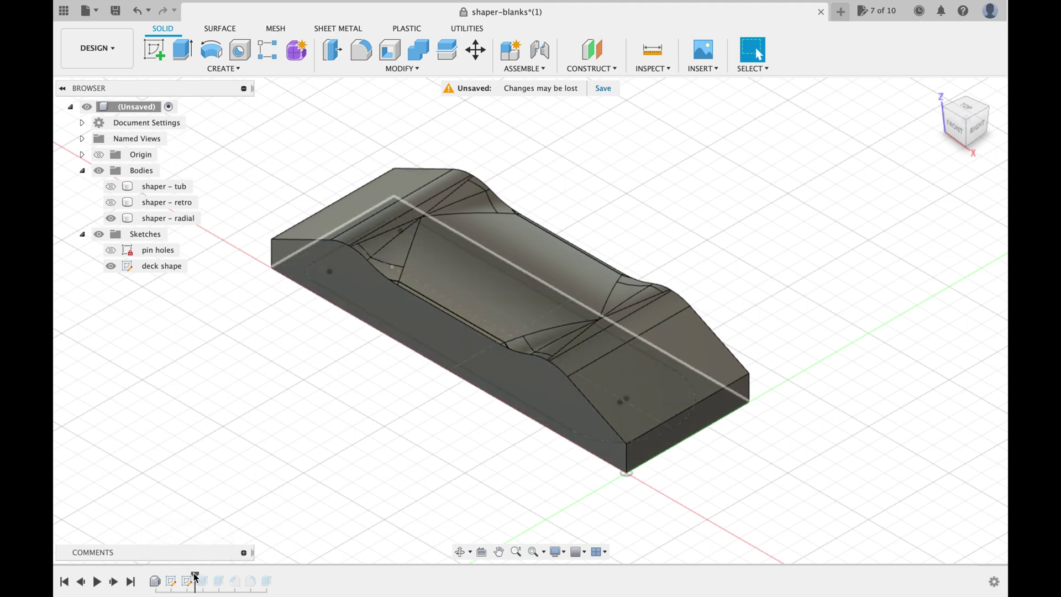
drag(196, 576, 210, 578)
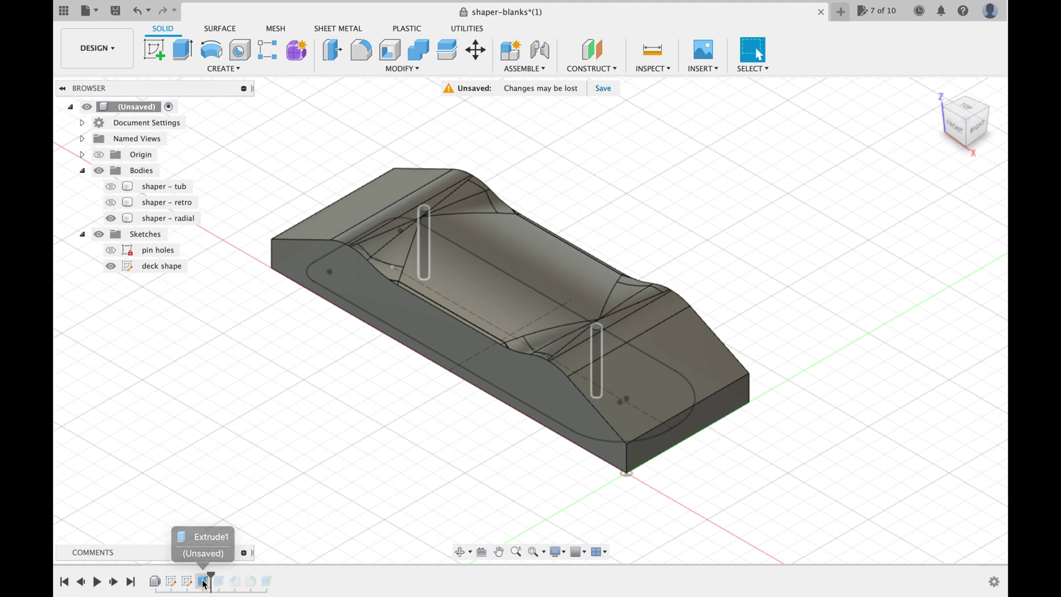
Step: Edit Extrude1, keeping Profile Plane start, One Side direction and All extent
double_click(204, 582)
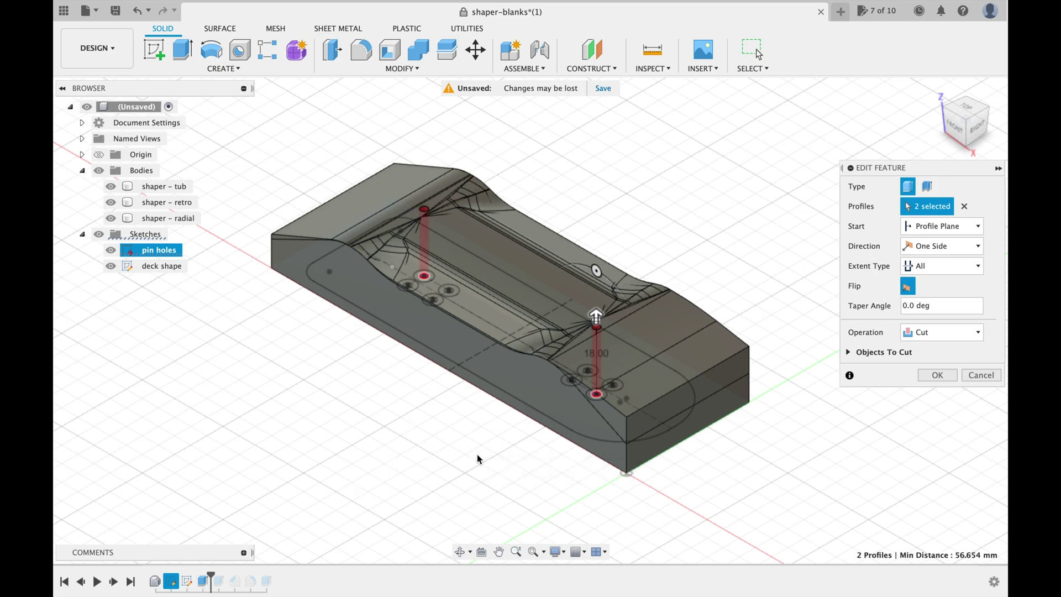
shift+middle_drag(478, 455, 482, 368)
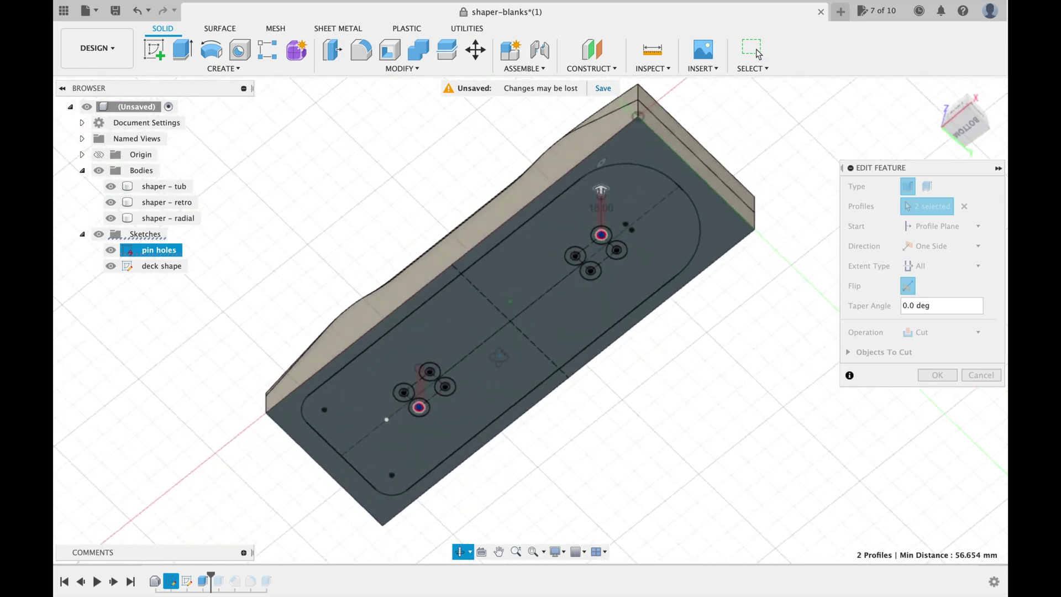
shift+middle_drag(483, 367, 506, 361)
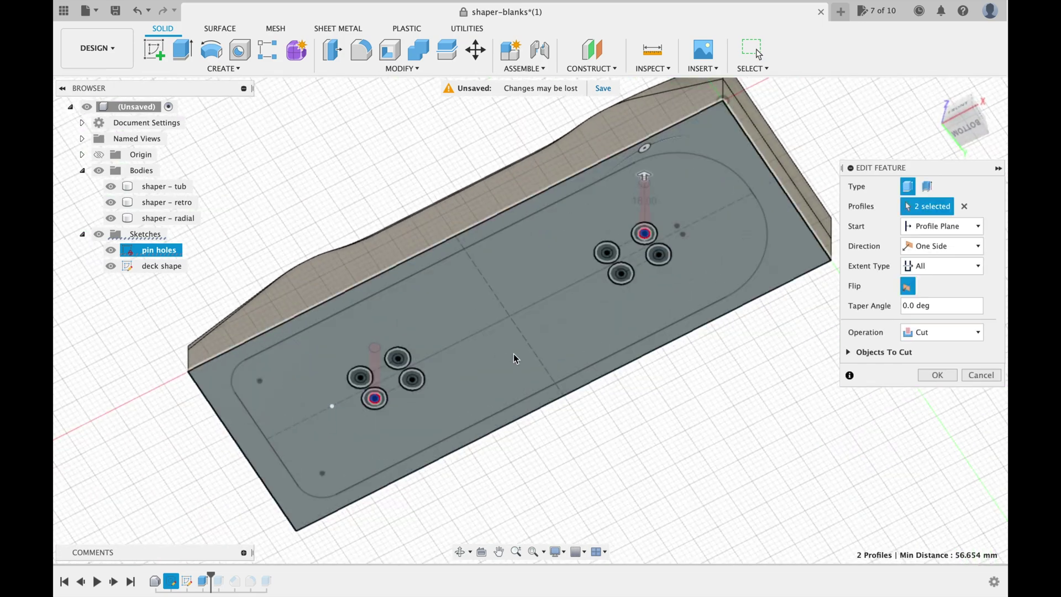
scroll(363, 408, up, 3)
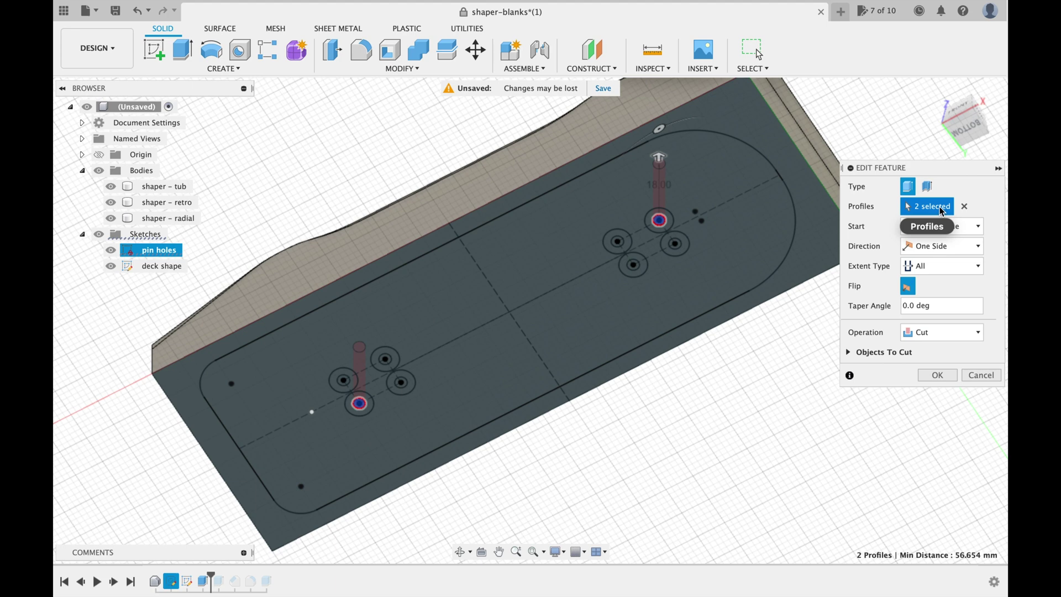
click(973, 228)
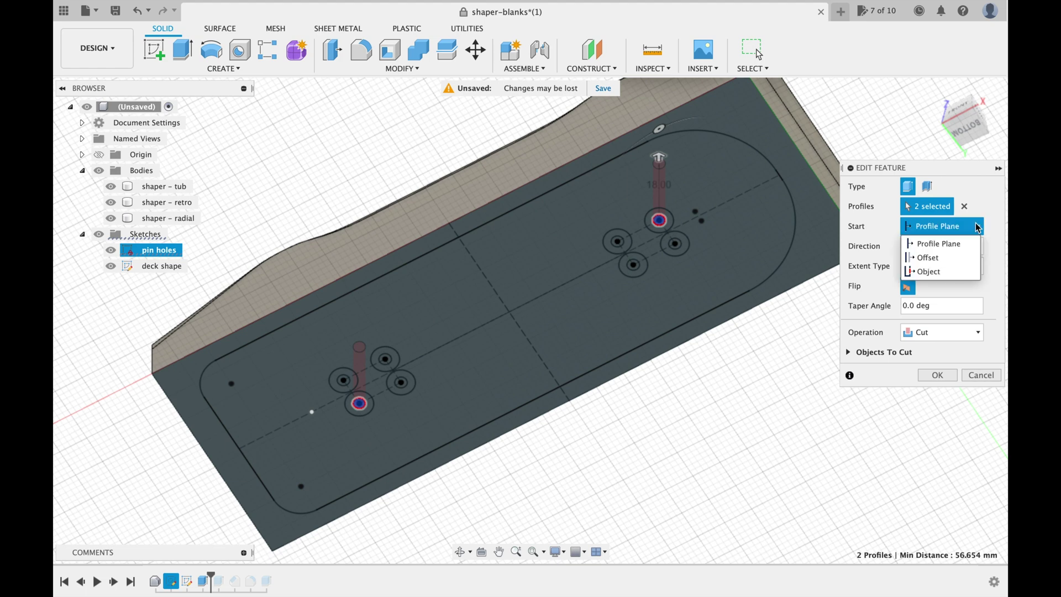
click(993, 223)
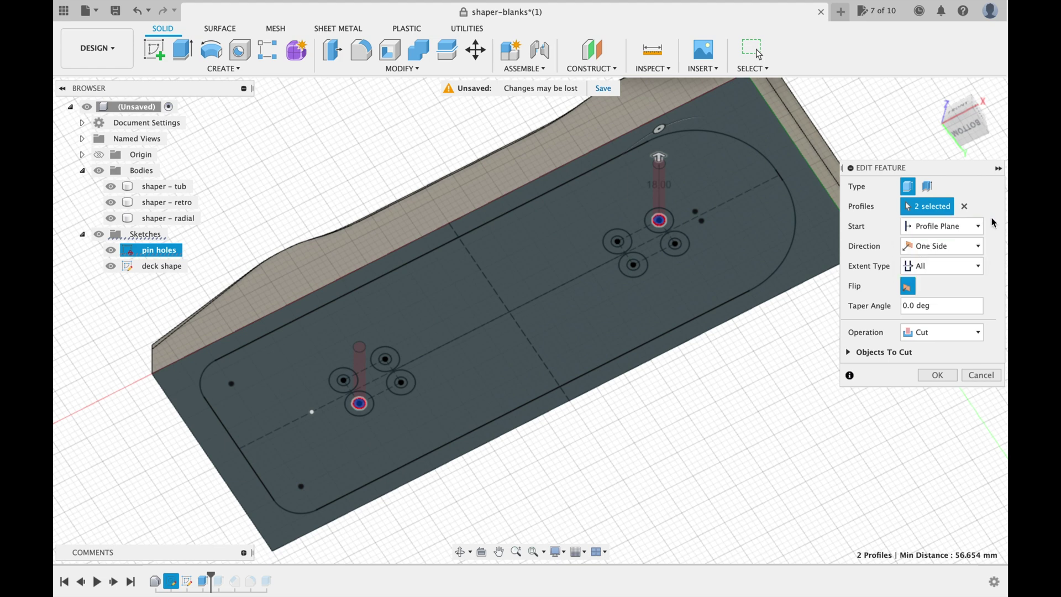
click(979, 247)
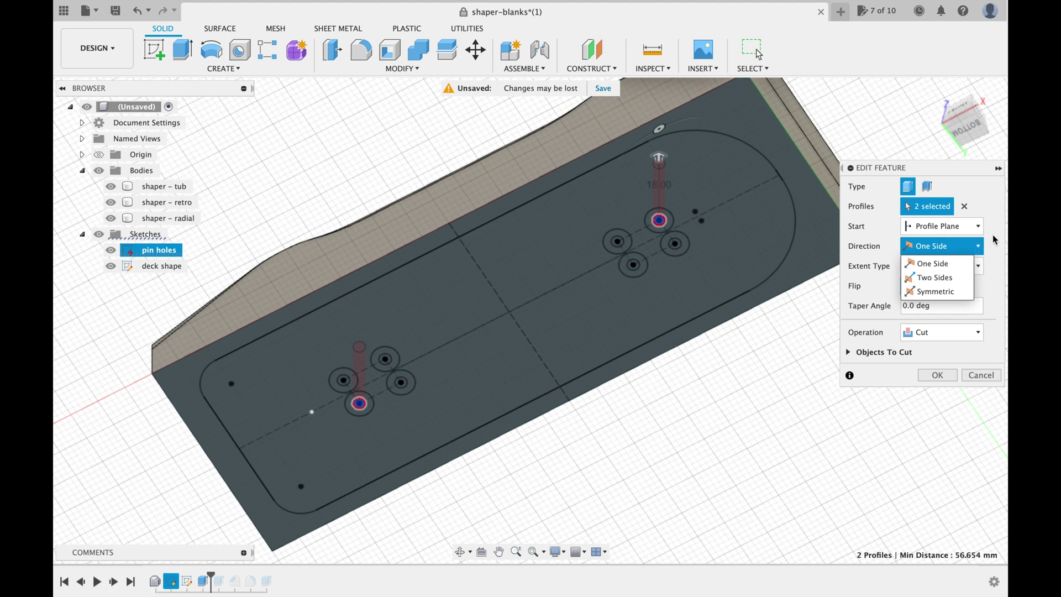
click(993, 246)
click(980, 265)
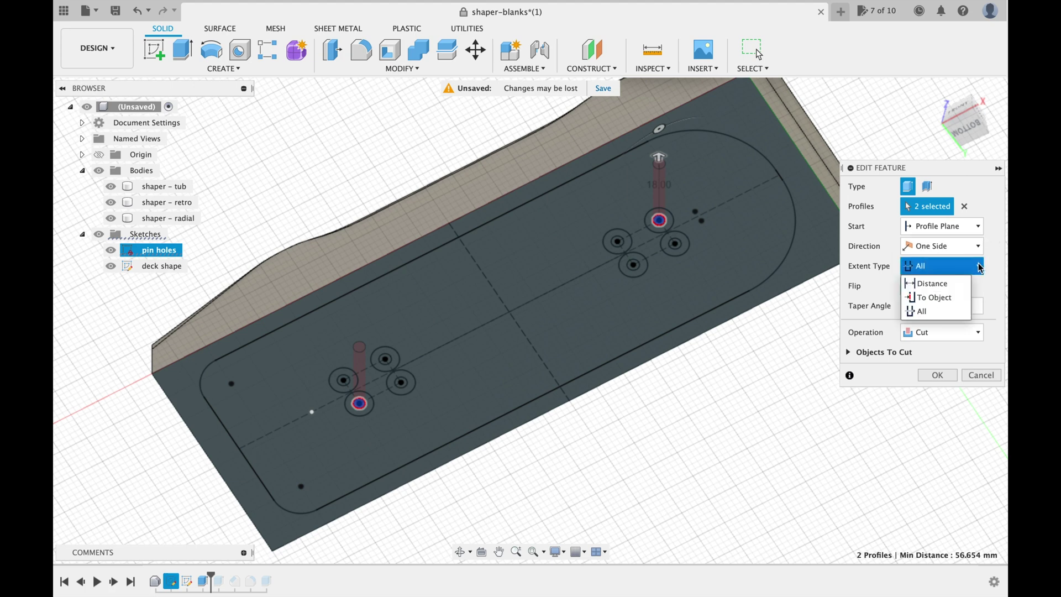
click(993, 263)
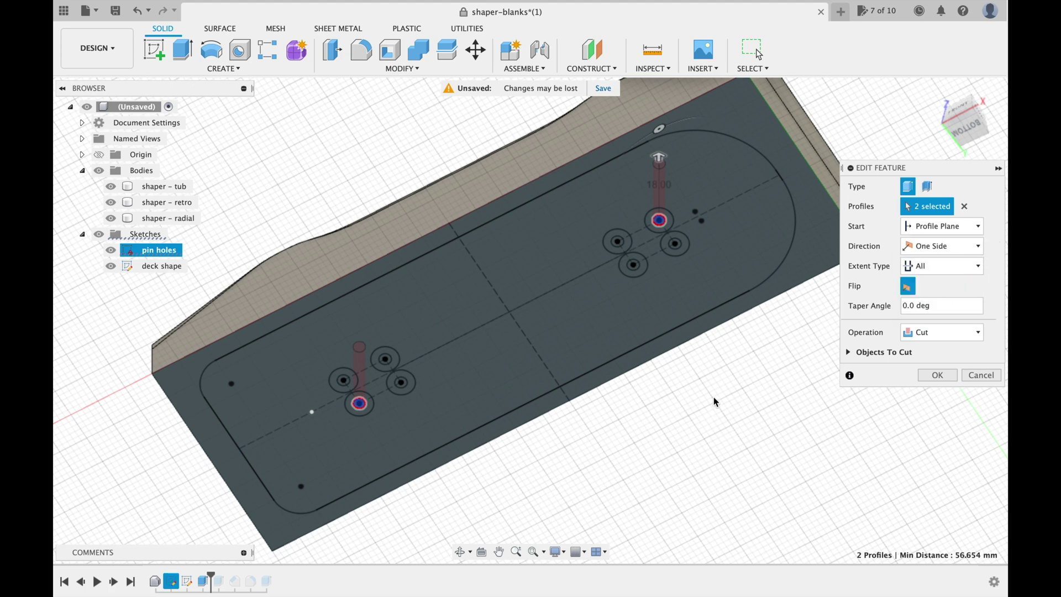
Step: Try a distance extent of about 11.8 mm, then set the holes back to All
shift+middle_drag(737, 379, 747, 450)
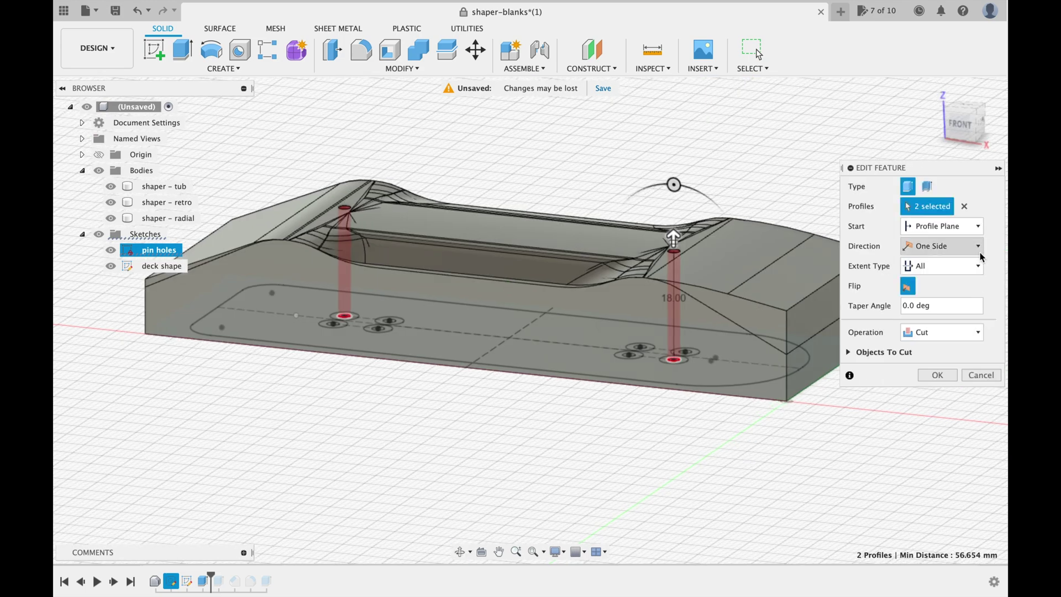
click(980, 265)
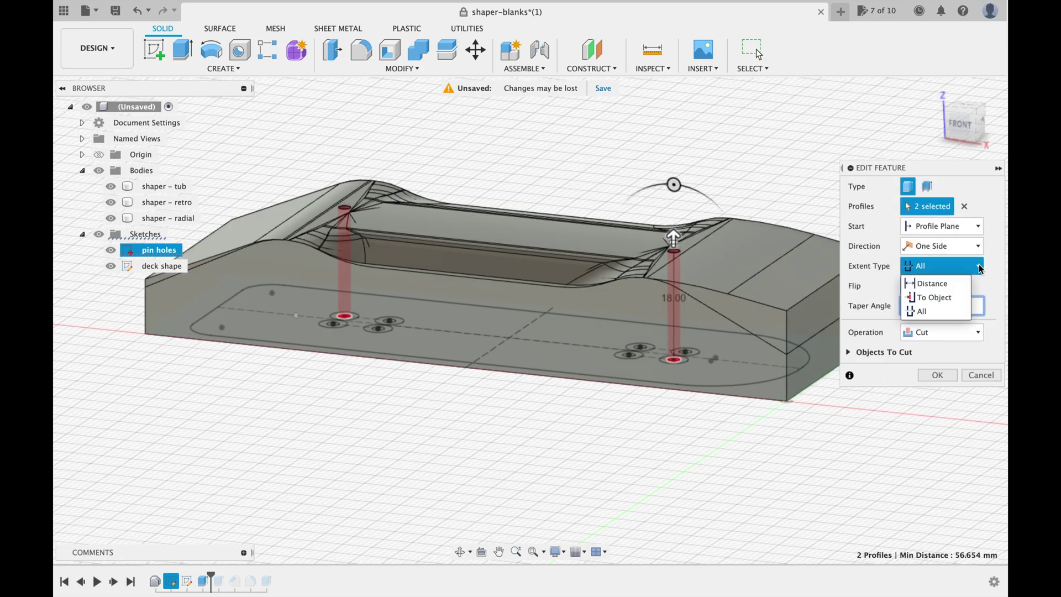
click(959, 288)
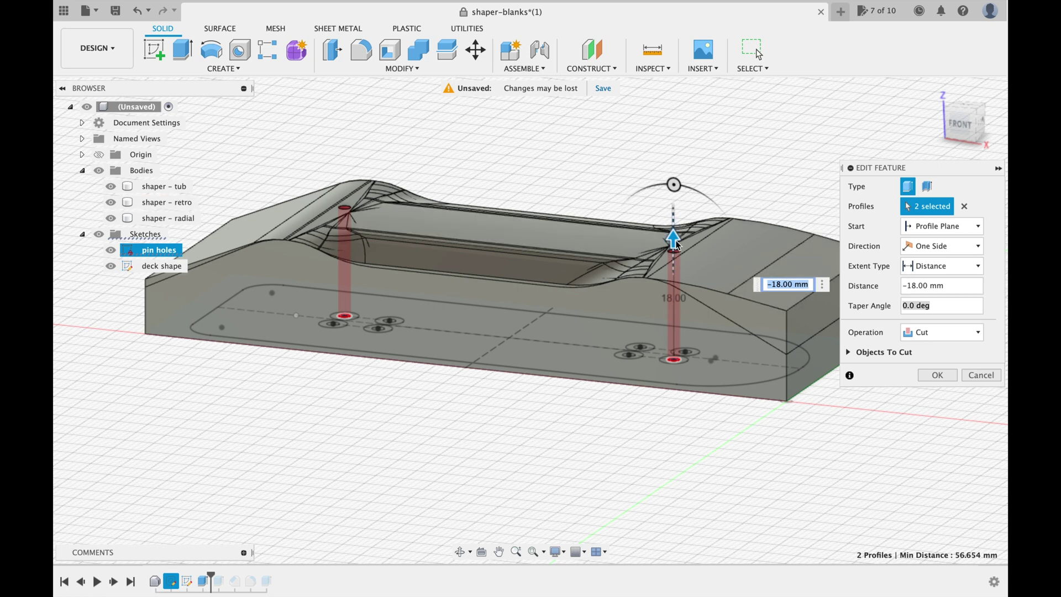
mouse_move(674, 240)
mouse_down()
mouse_move(678, 280)
mouse_move(686, 273)
mouse_up()
click(975, 267)
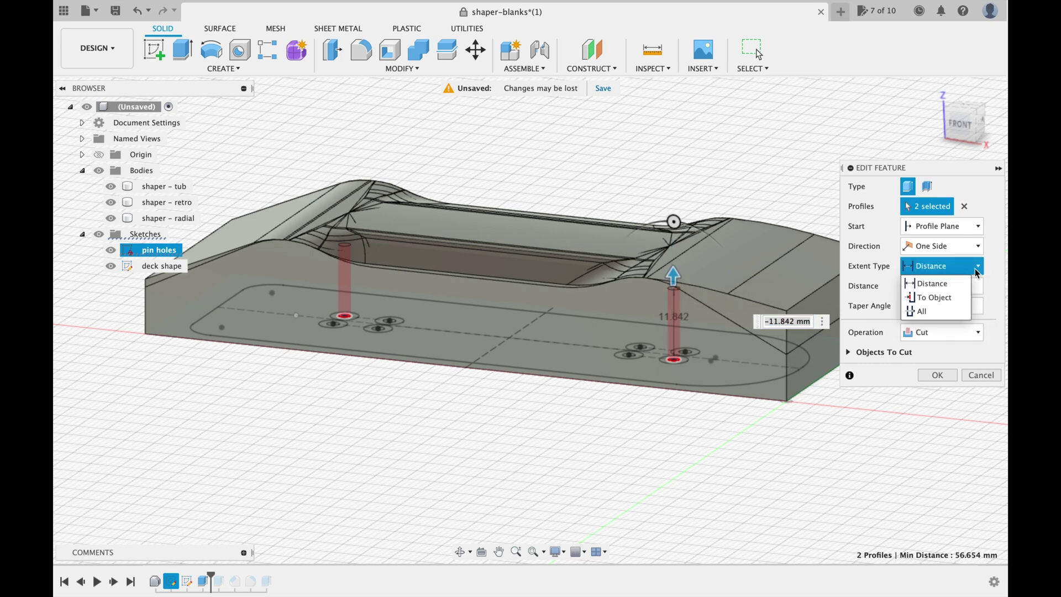
click(945, 309)
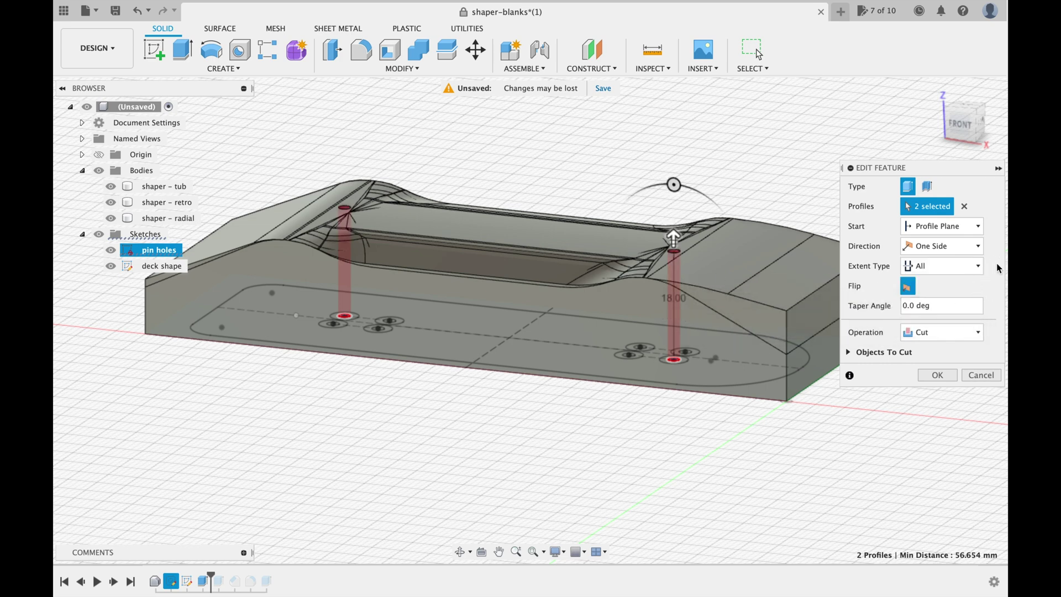
Step: Keep the operation as Cut, target all three shaper bodies, and confirm
click(980, 334)
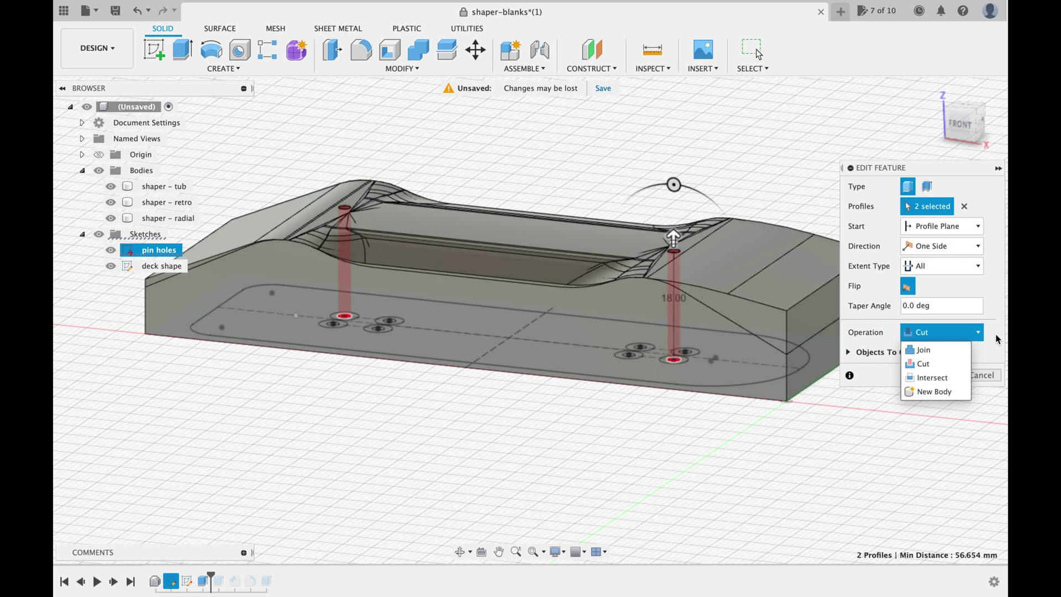
click(997, 338)
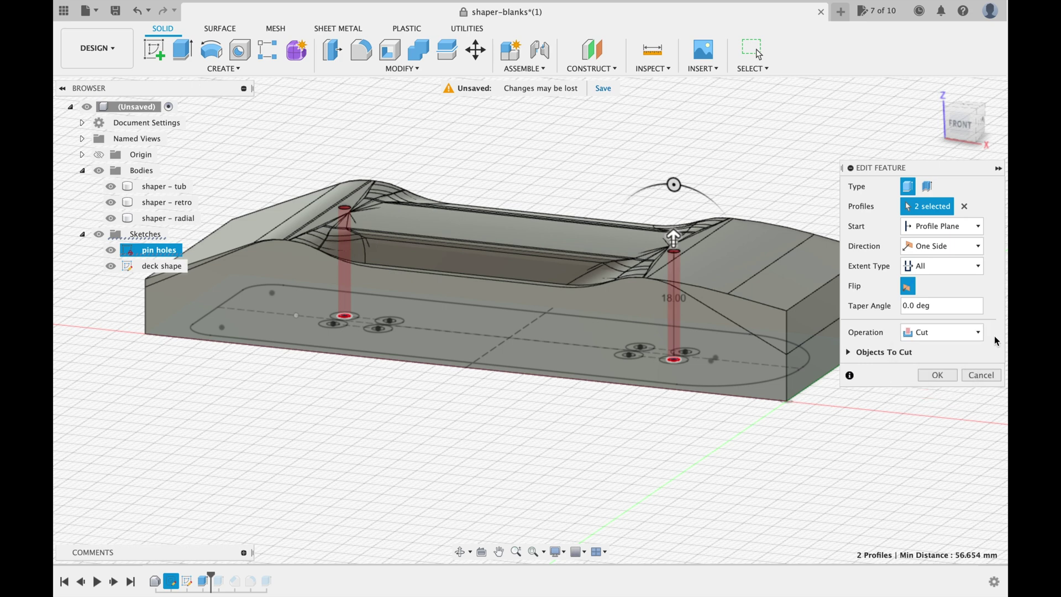
click(849, 352)
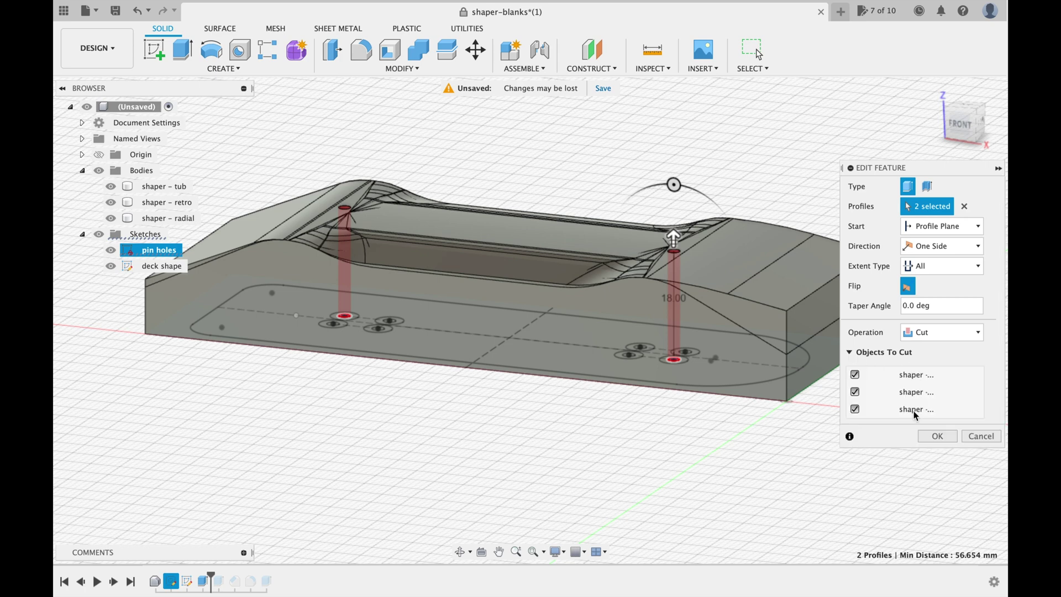
click(936, 437)
Step: Apply the pin-hole cut and step the timeline forward through the next two features
click(935, 438)
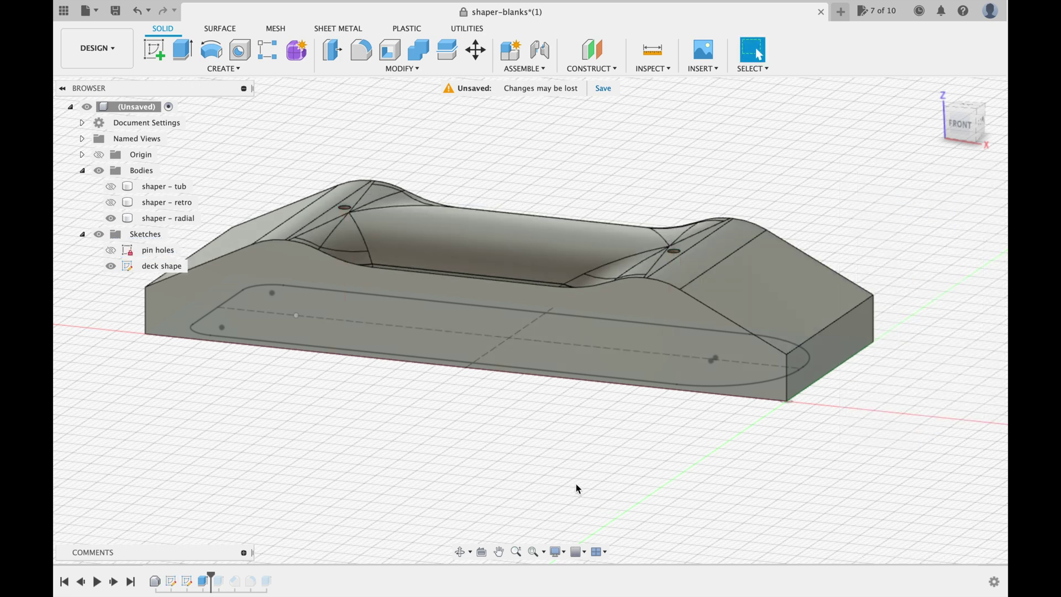
scroll(550, 462, down, 2)
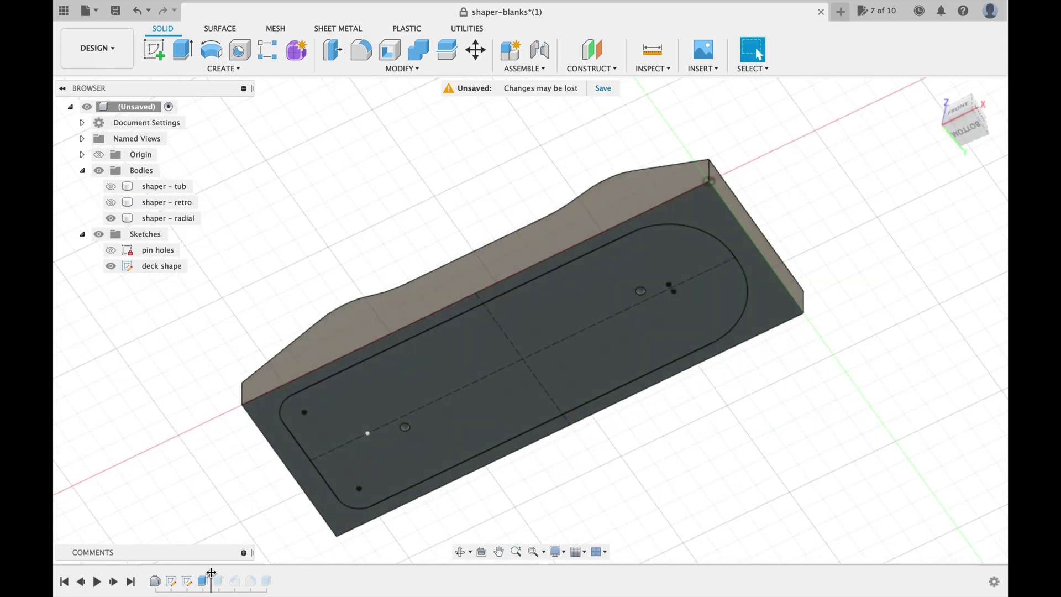
drag(213, 574, 222, 581)
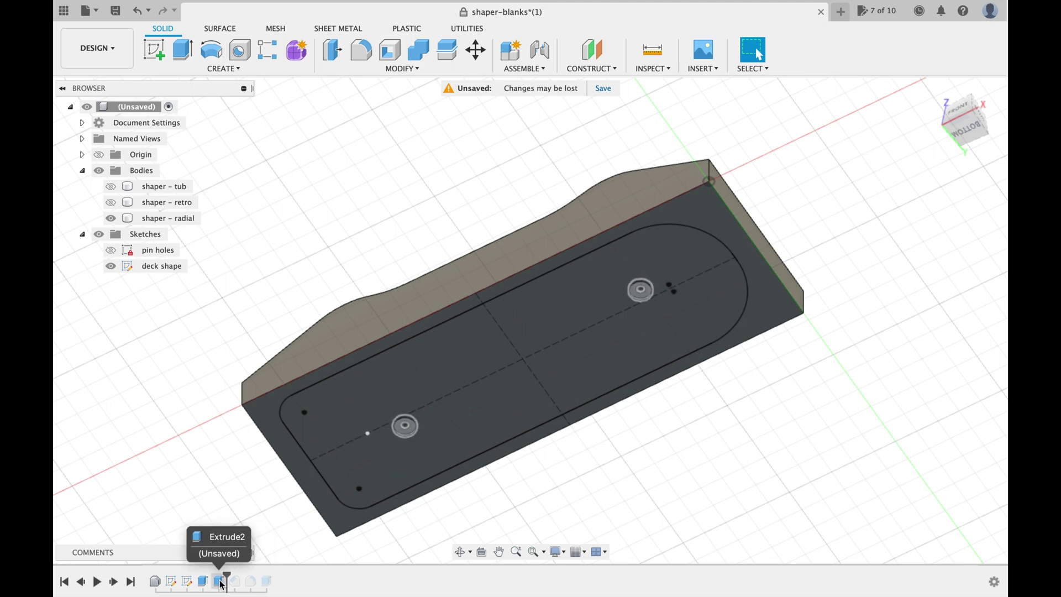
click(114, 583)
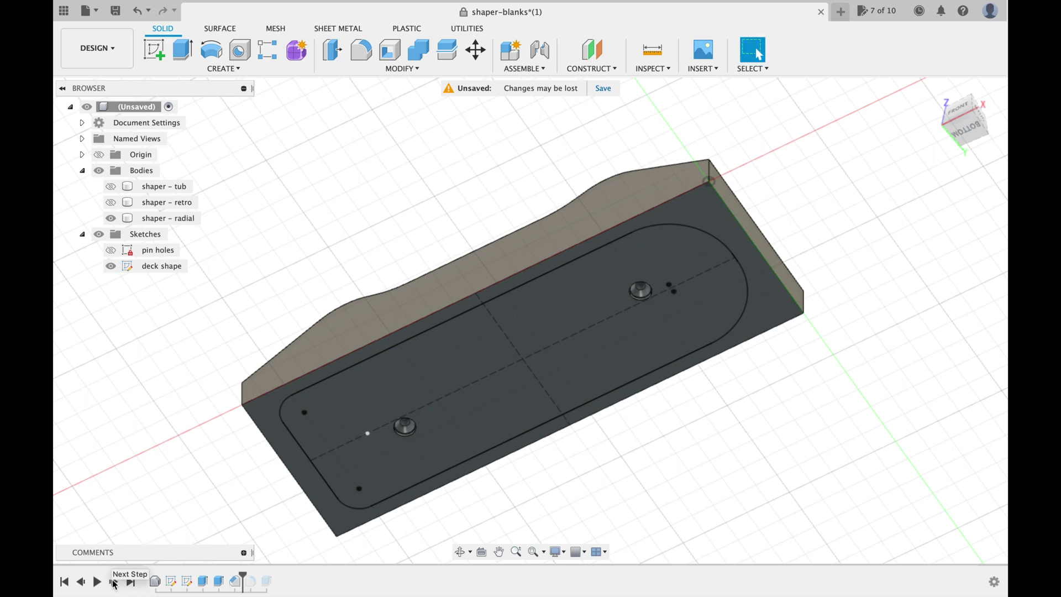
click(114, 584)
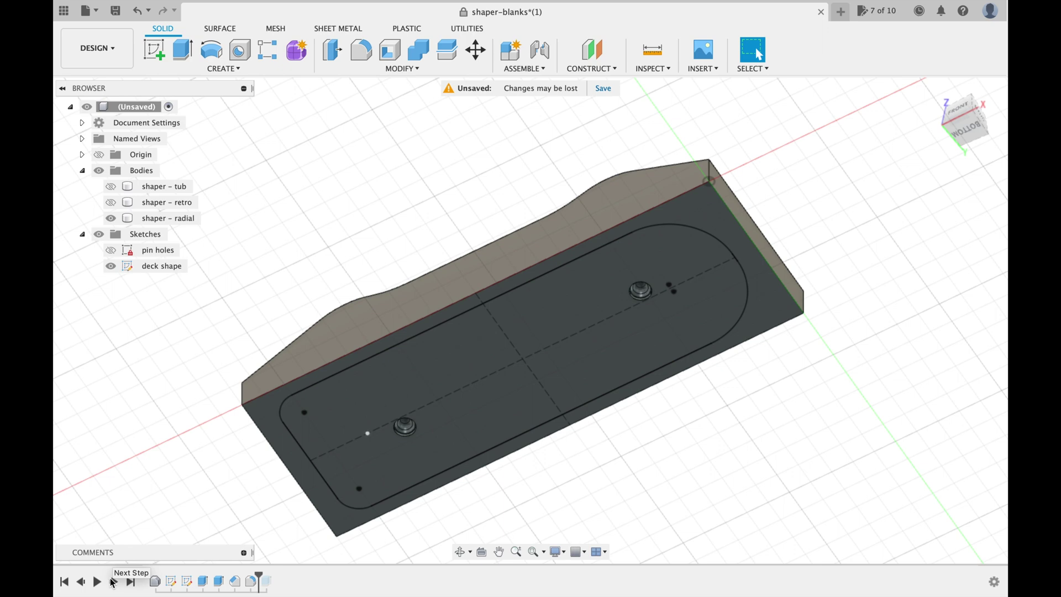
Step: Edit the pin holes sketch, change the 43.00 spacing to 42 mm, and finish the sketch
click(171, 581)
double_click(172, 581)
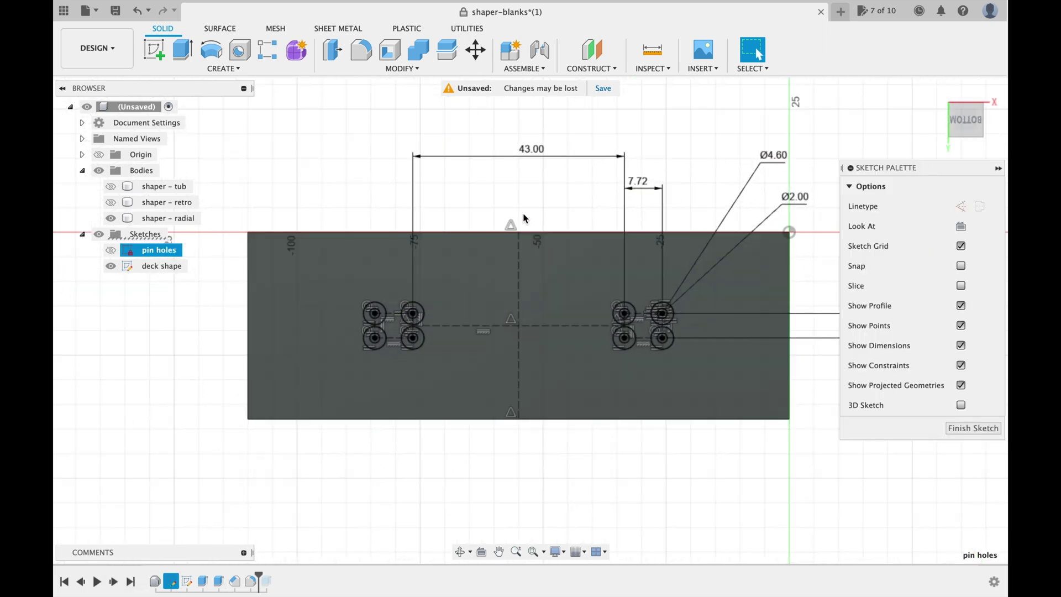
double_click(528, 150)
text(42)
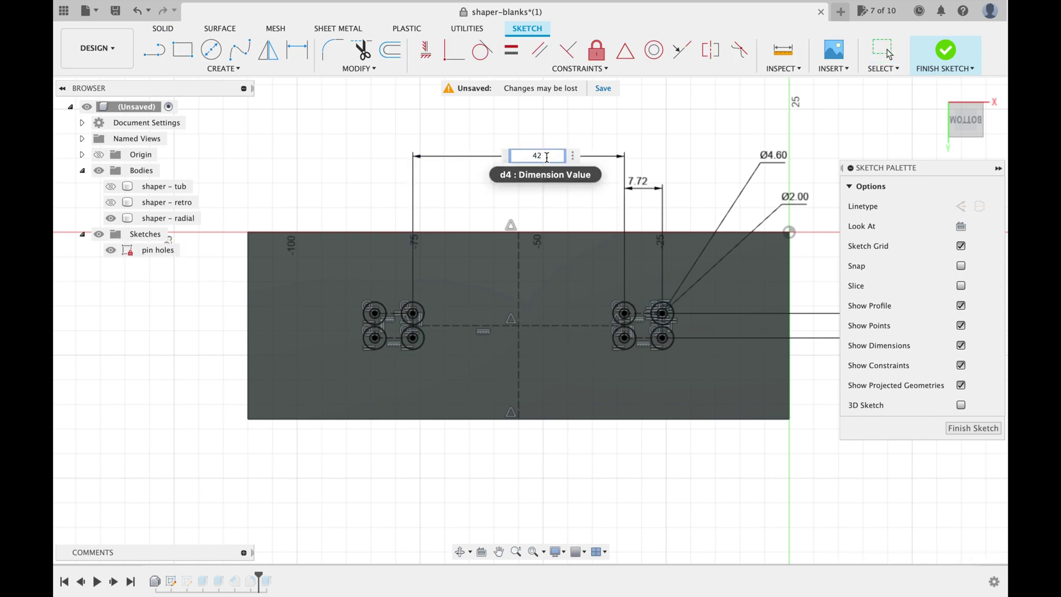
key(Return)
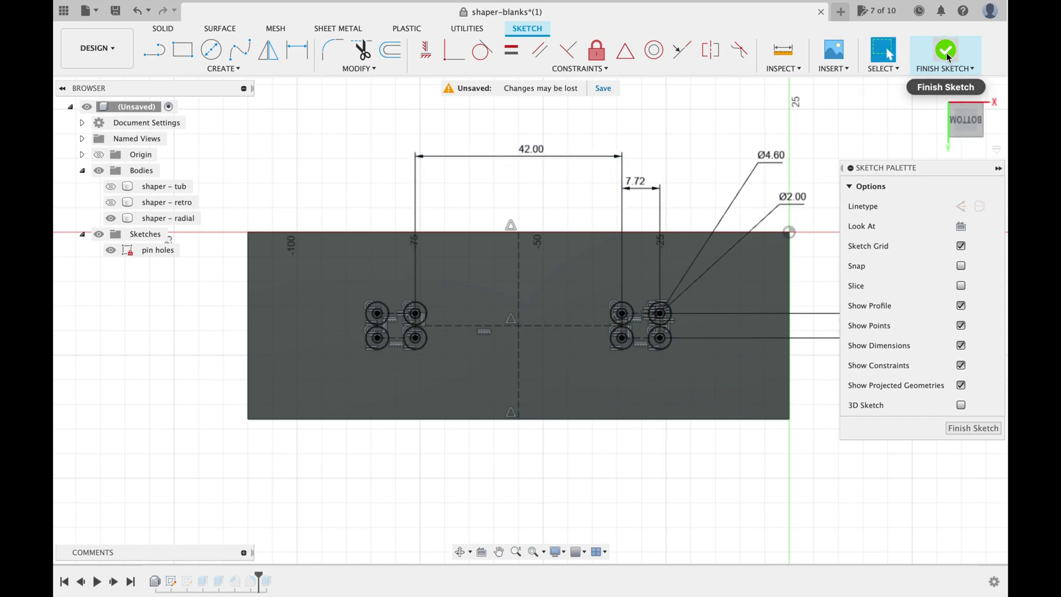
click(943, 49)
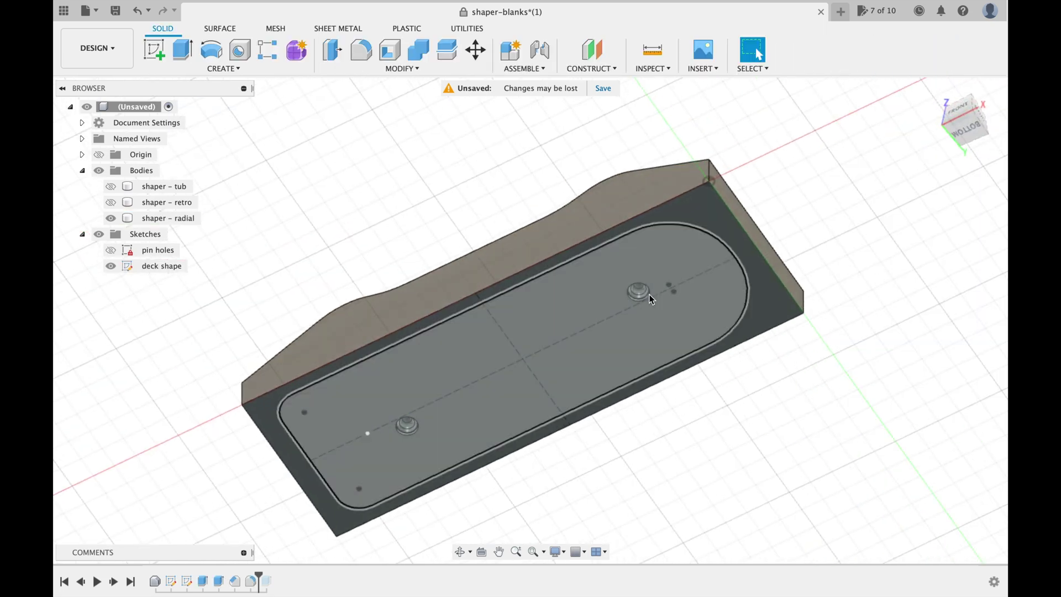
Step: Roll the history to the end and confirm the deck-shape extrude stays an Intersect operation
shift+middle_drag(772, 399, 771, 519)
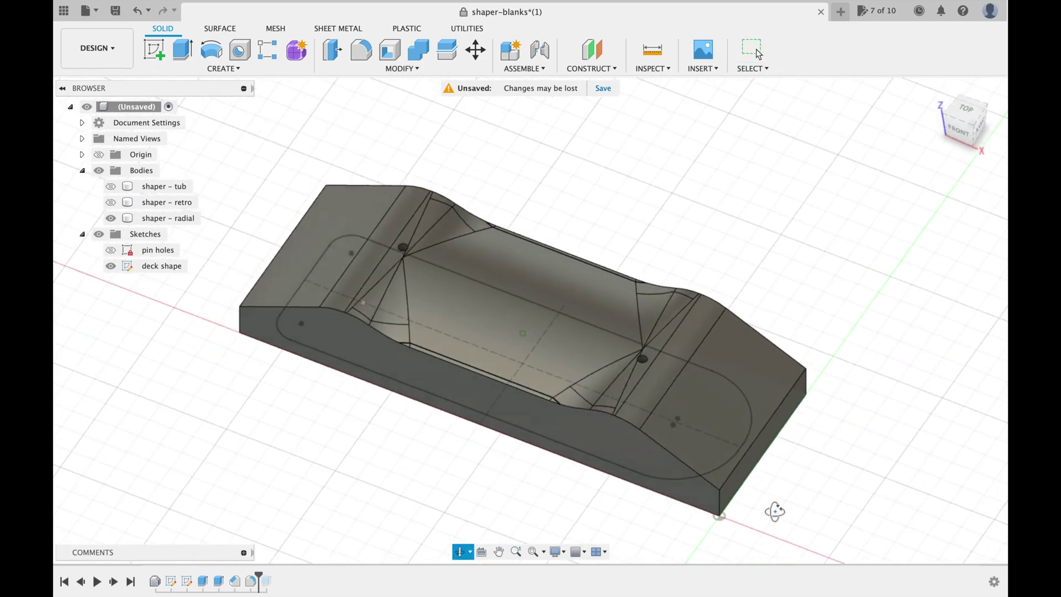
shift+middle_drag(772, 519, 774, 510)
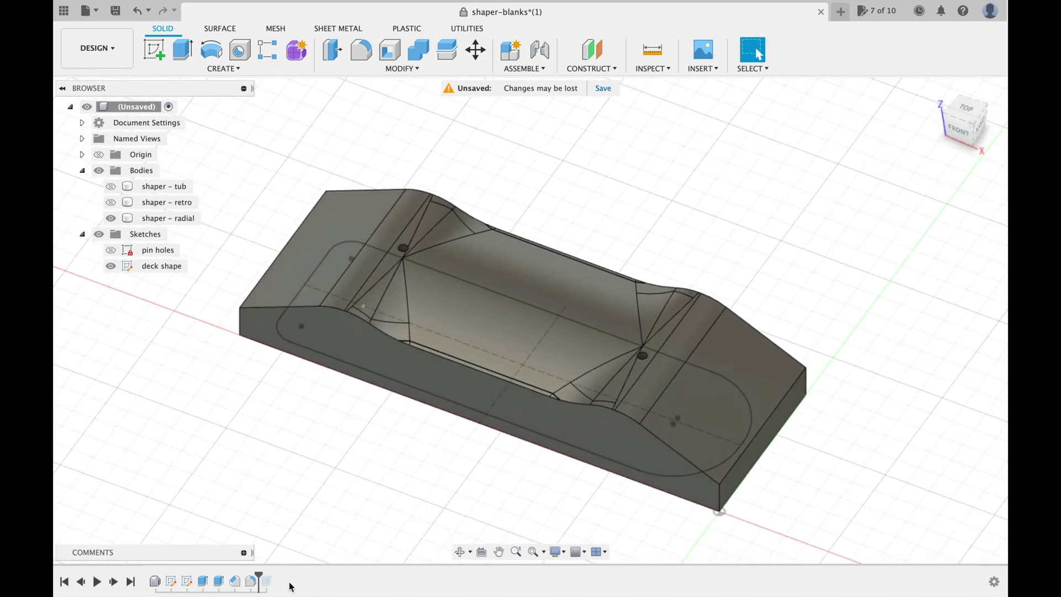
click(115, 584)
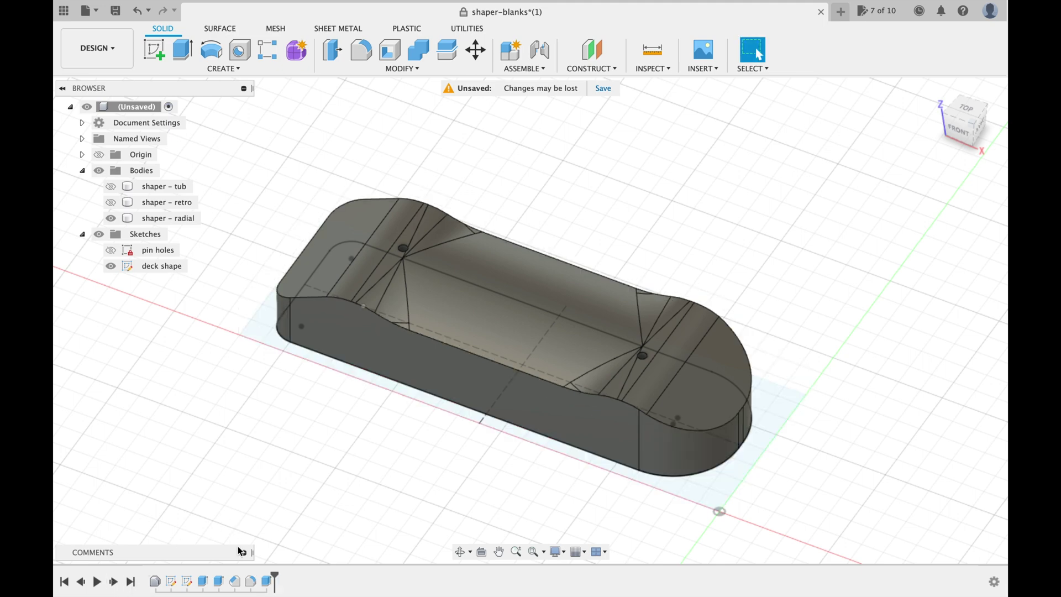
double_click(267, 581)
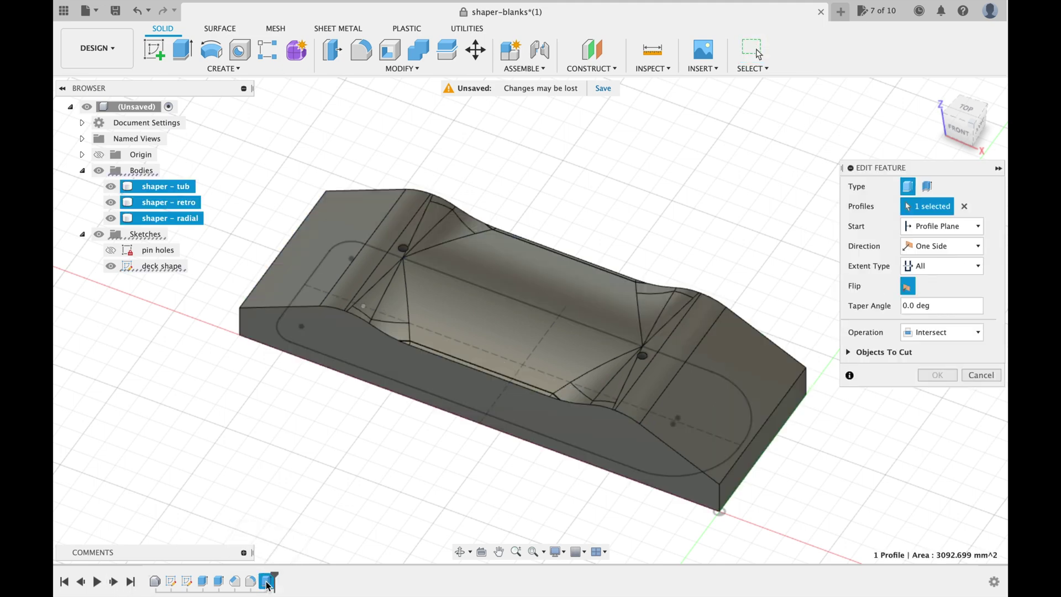
shift+middle_drag(779, 312, 539, 361)
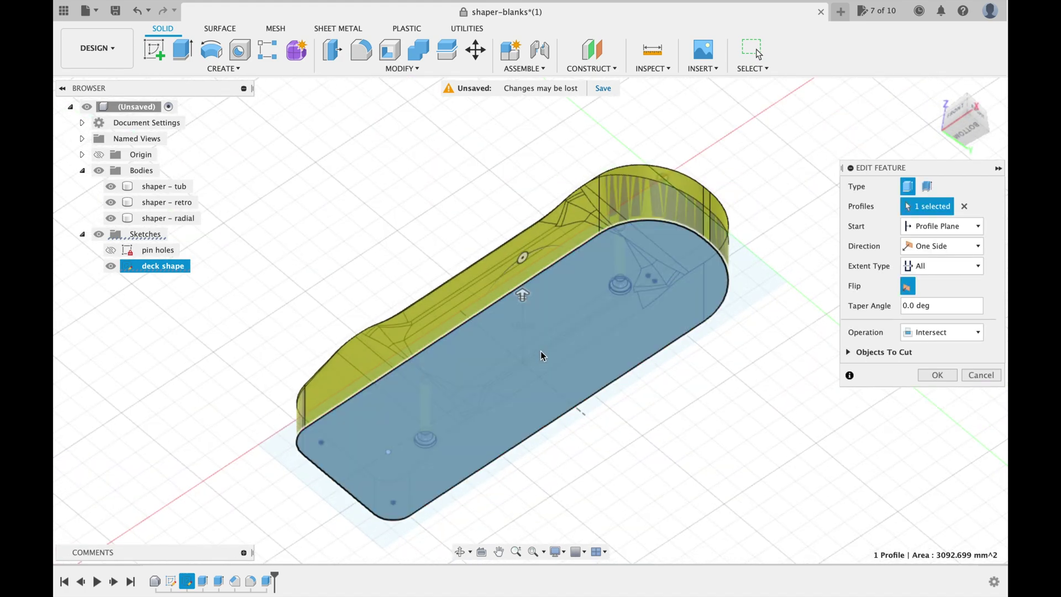
mouse_move(605, 350)
shift+middle_down()
mouse_move(770, 260)
mouse_move(792, 263)
shift+middle_up()
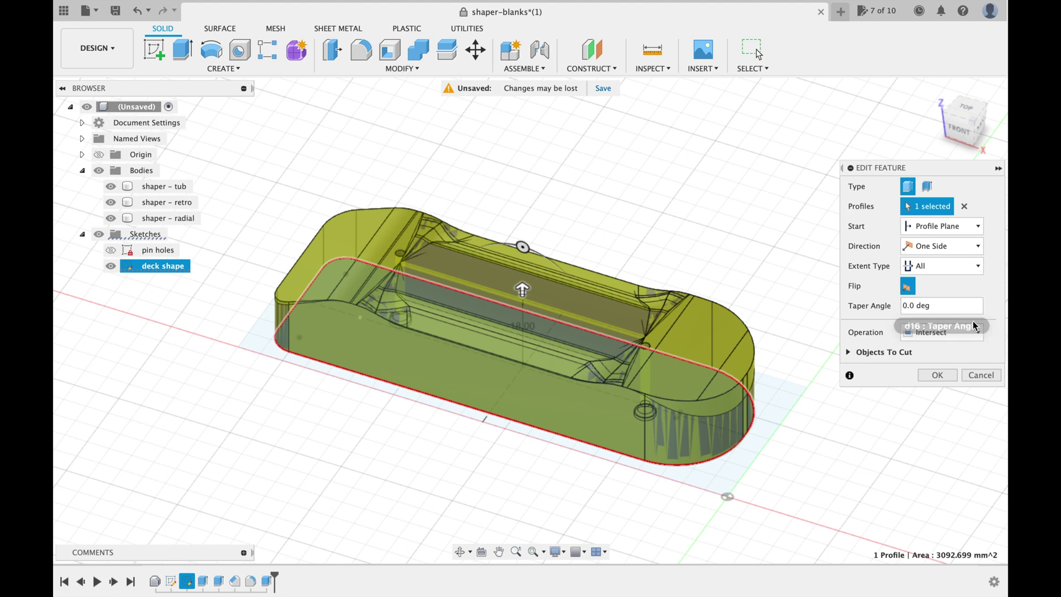
click(979, 333)
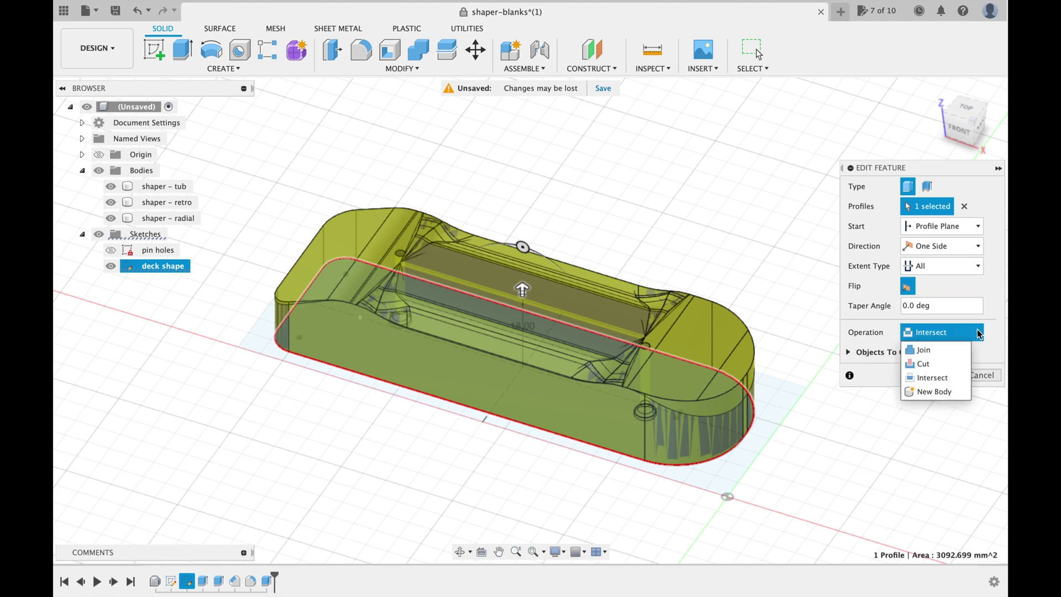
click(934, 335)
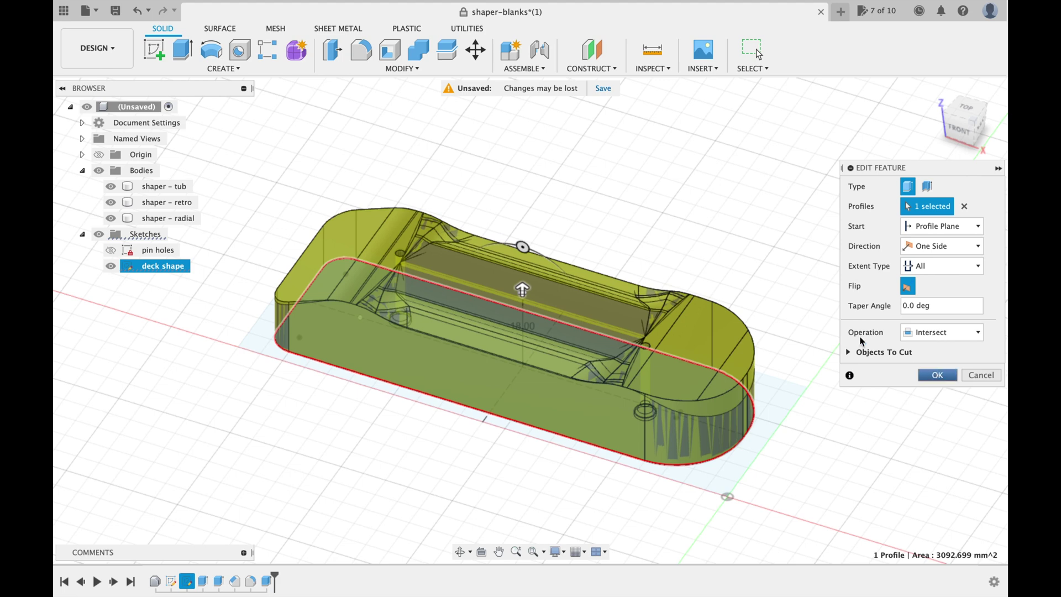
key(Return)
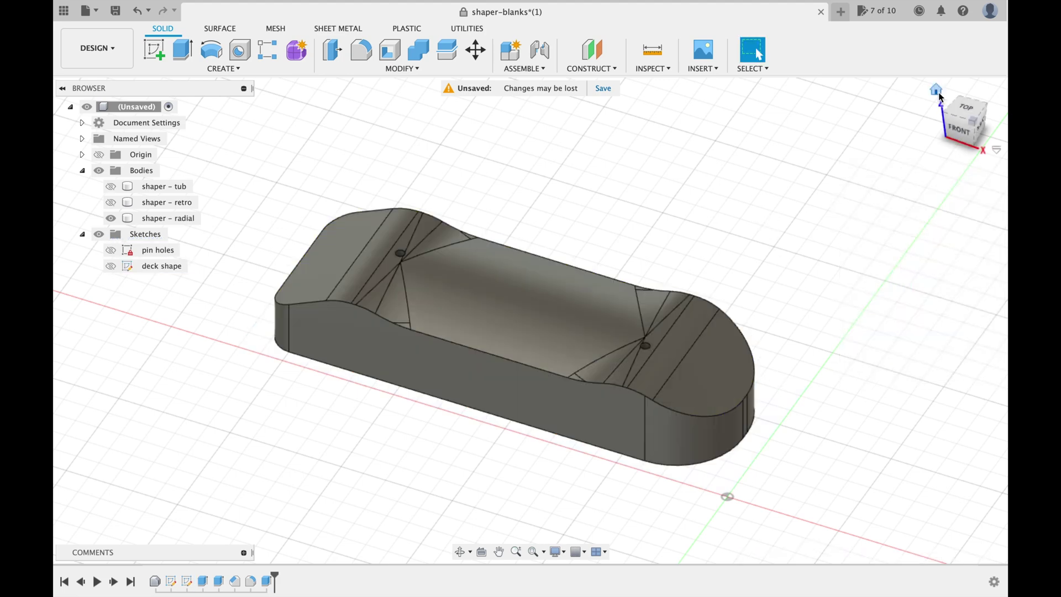
click(936, 90)
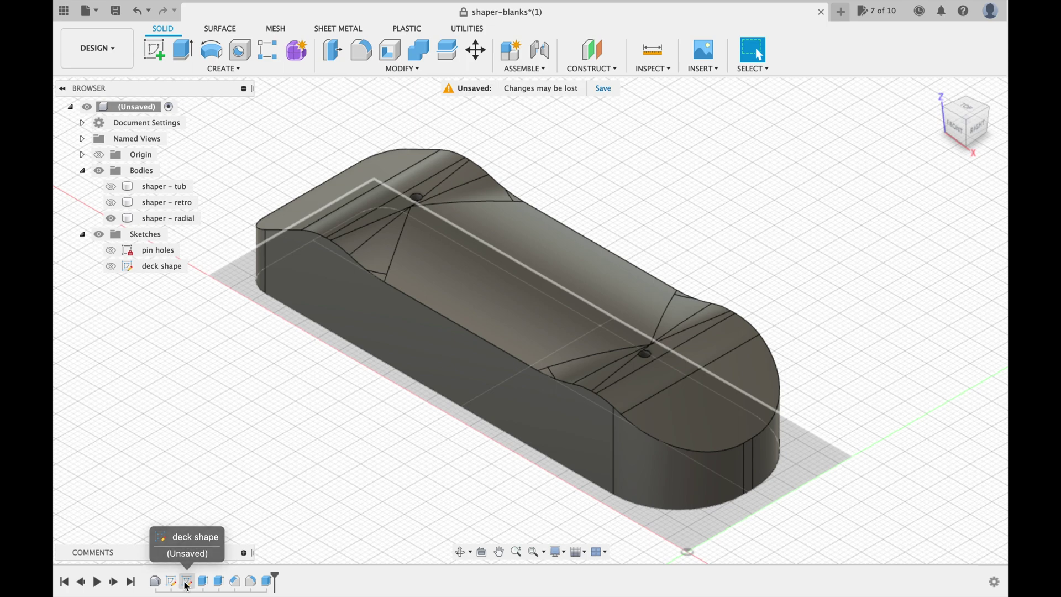
Step: In the deck shape sketch, hide shaper - radial and set length 98 mm, width 28 mm
double_click(186, 581)
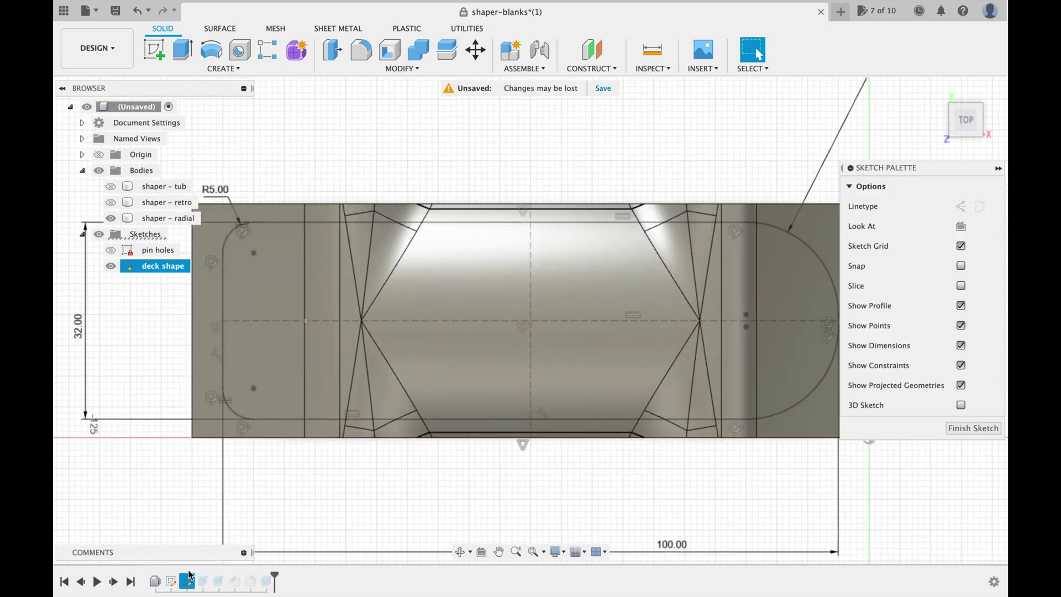
click(110, 219)
scroll(514, 286, down, 3)
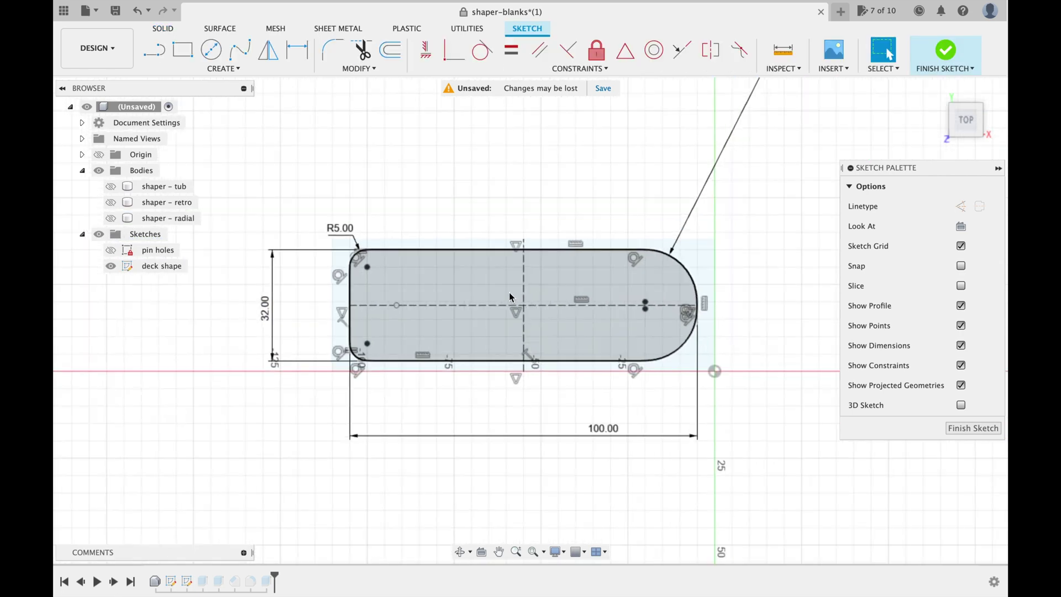
scroll(509, 293, down, 1)
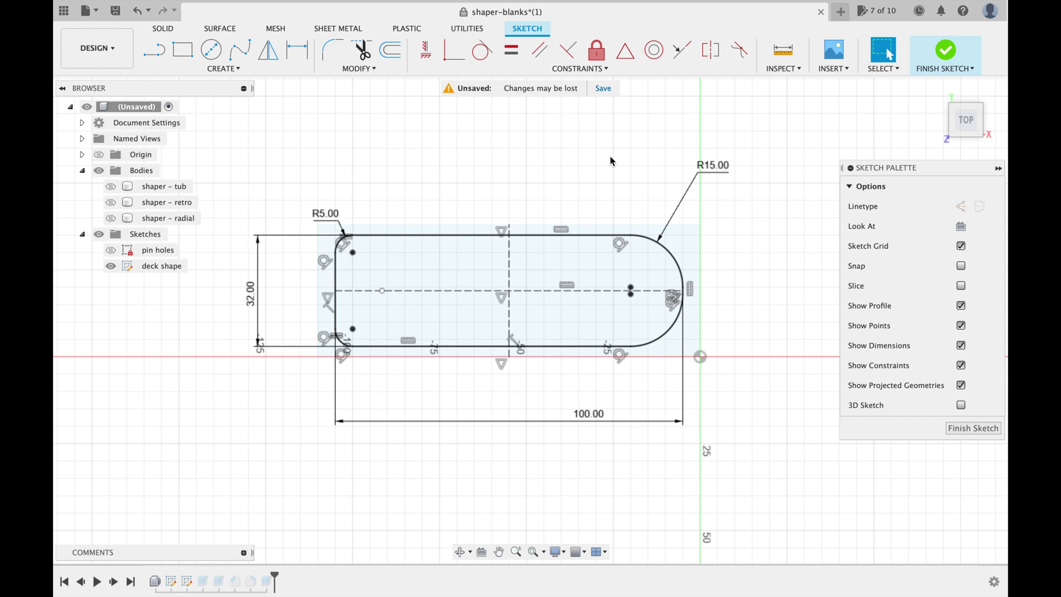
double_click(587, 415)
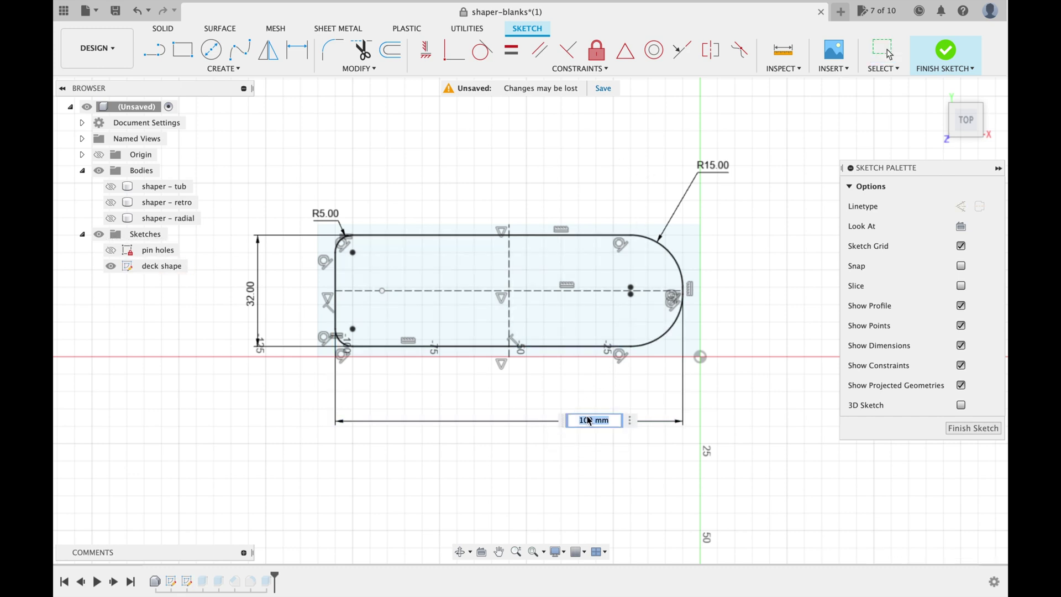
text(98)
key(Return)
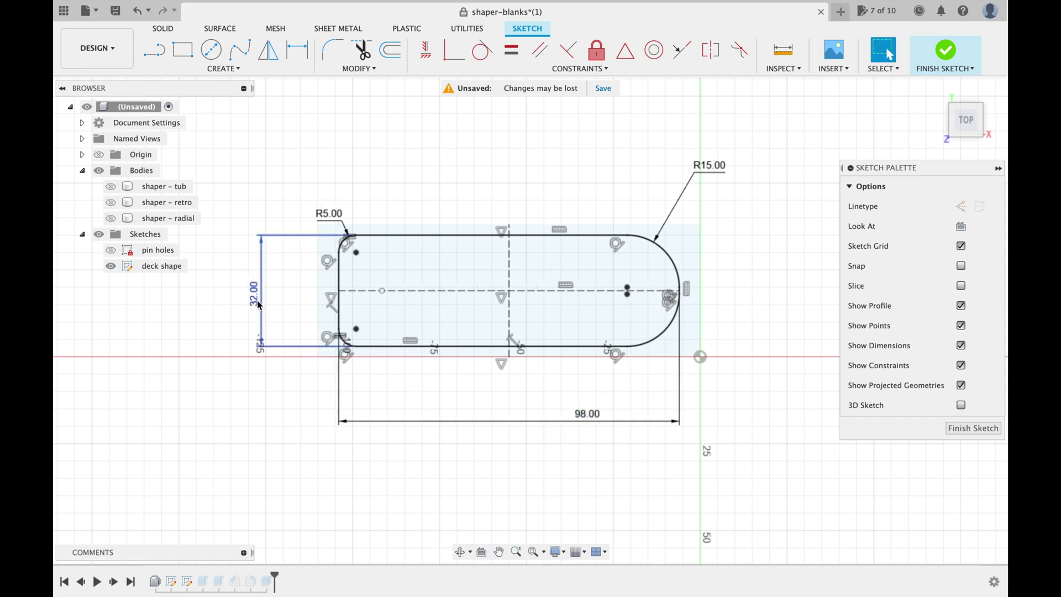
double_click(256, 300)
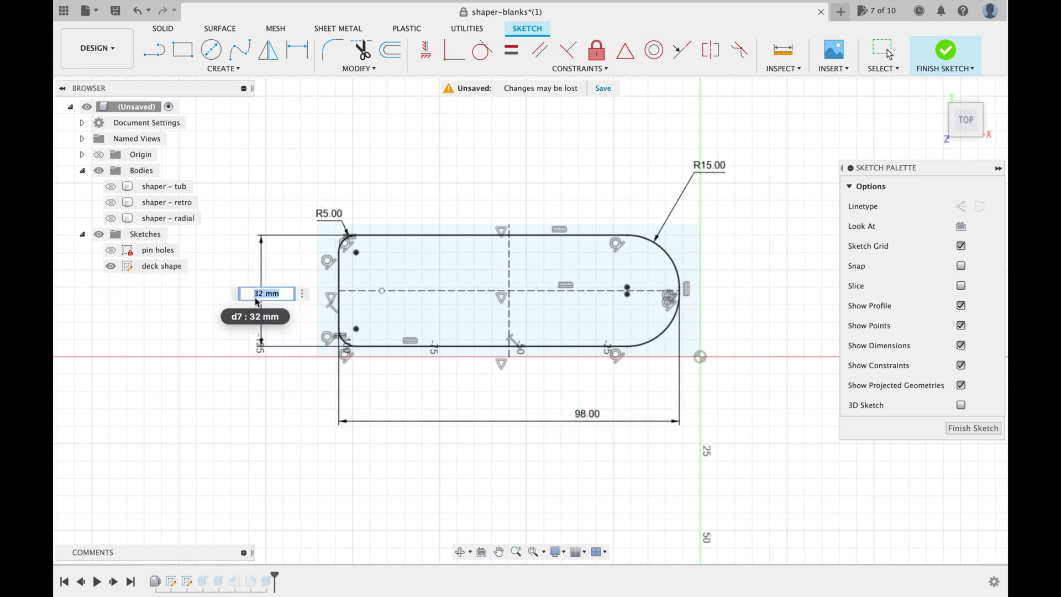
text(28)
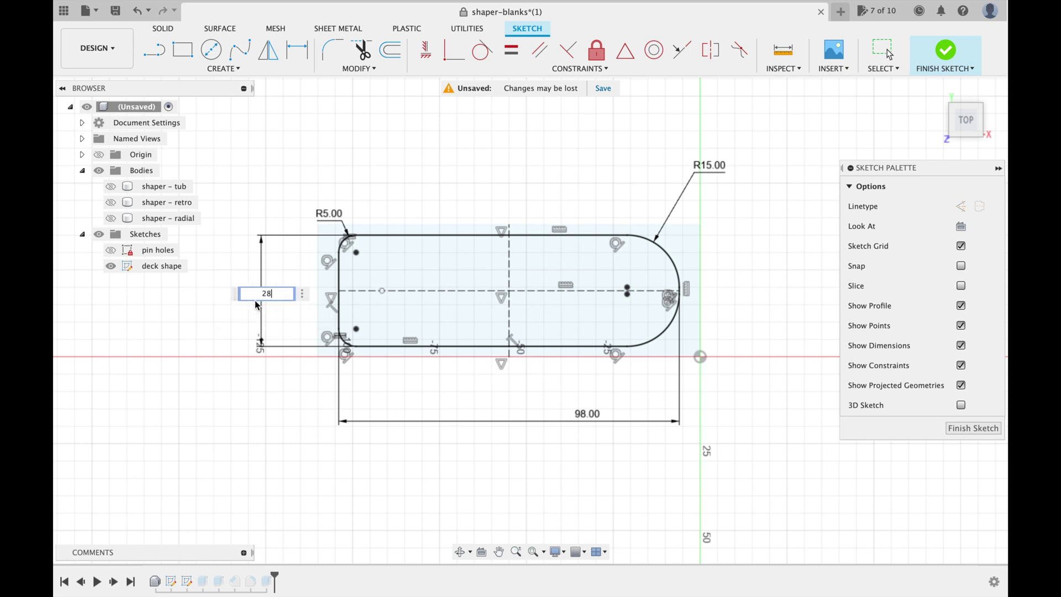
key(Return)
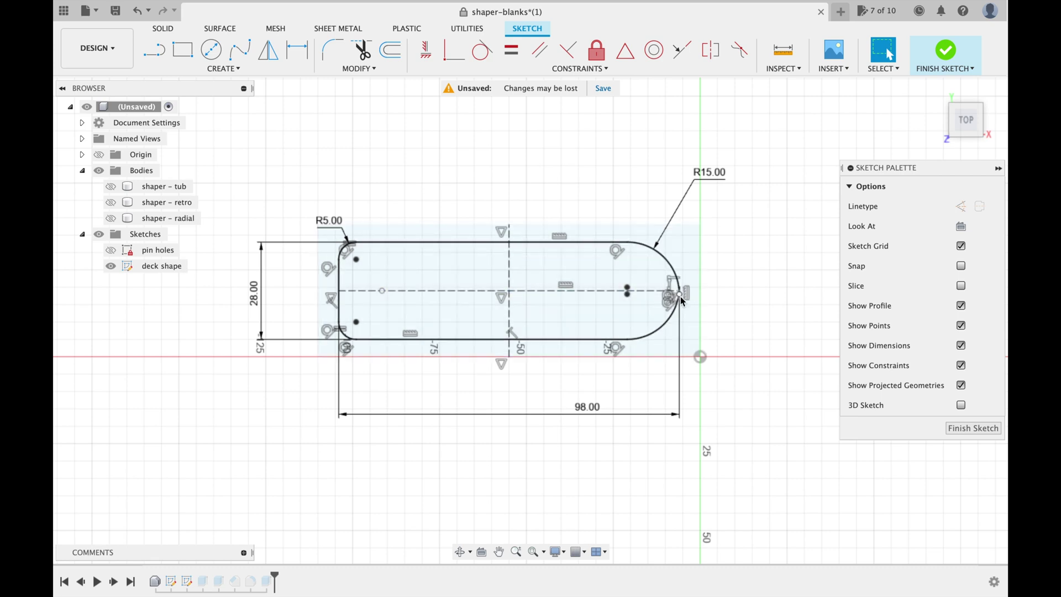
Step: Adjust the nose arc, then dimension the rounded end's radius to 13 mm
click(708, 171)
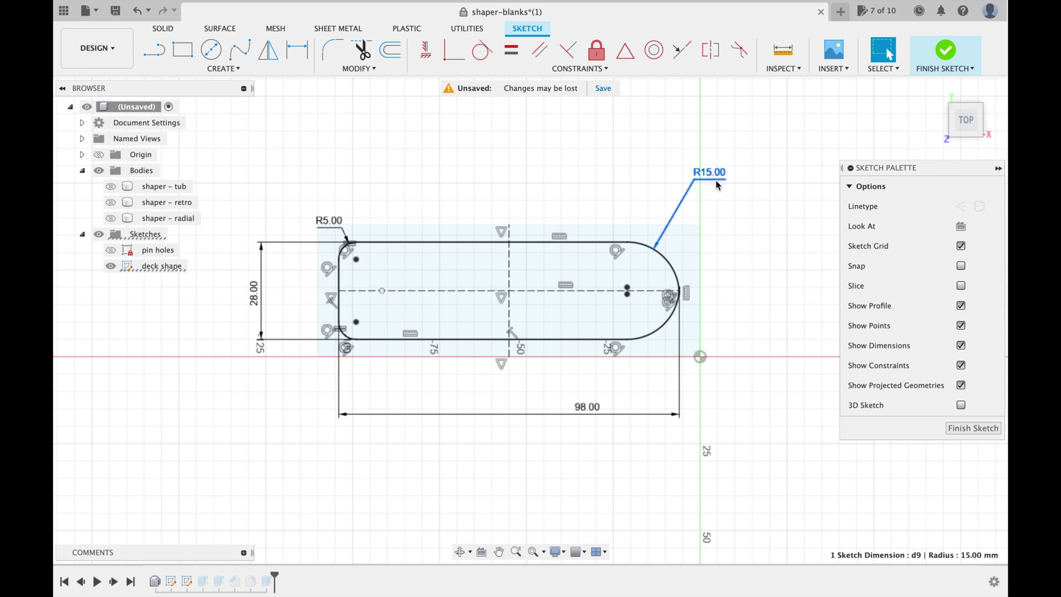
click(733, 196)
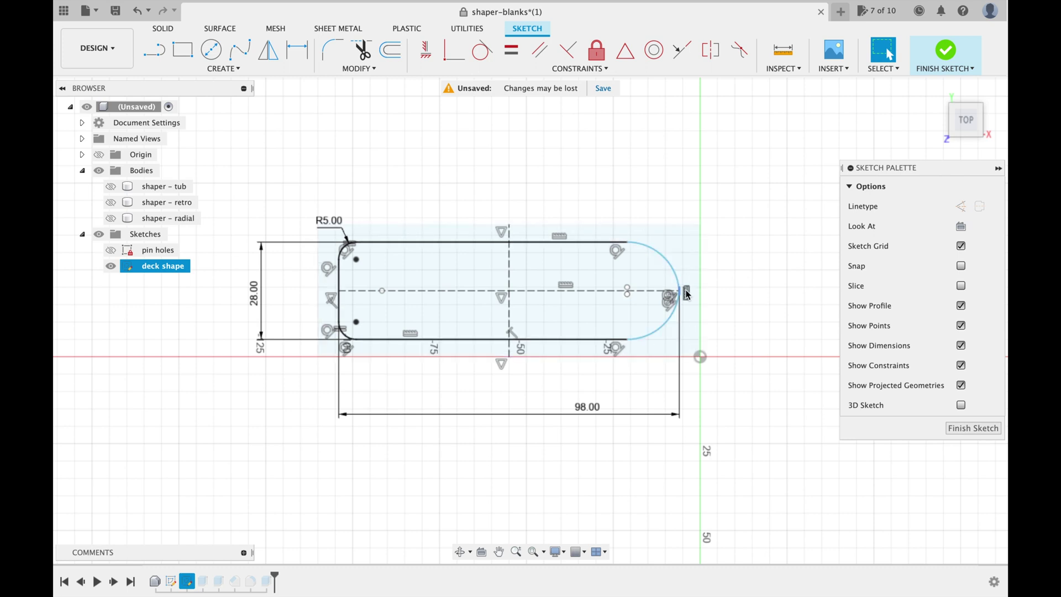
drag(673, 276, 676, 267)
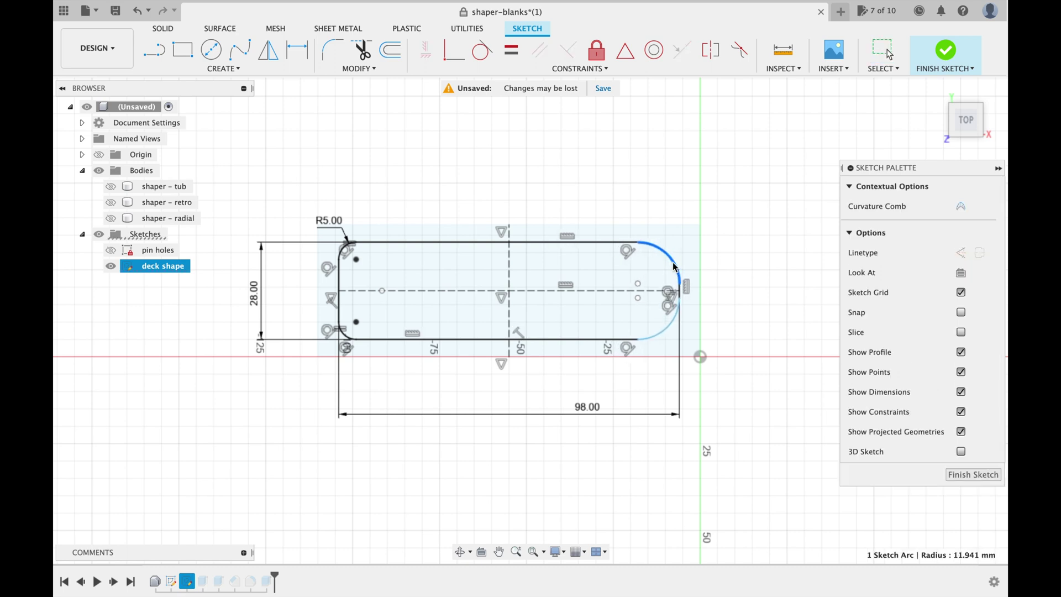
drag(676, 266, 673, 268)
key(d)
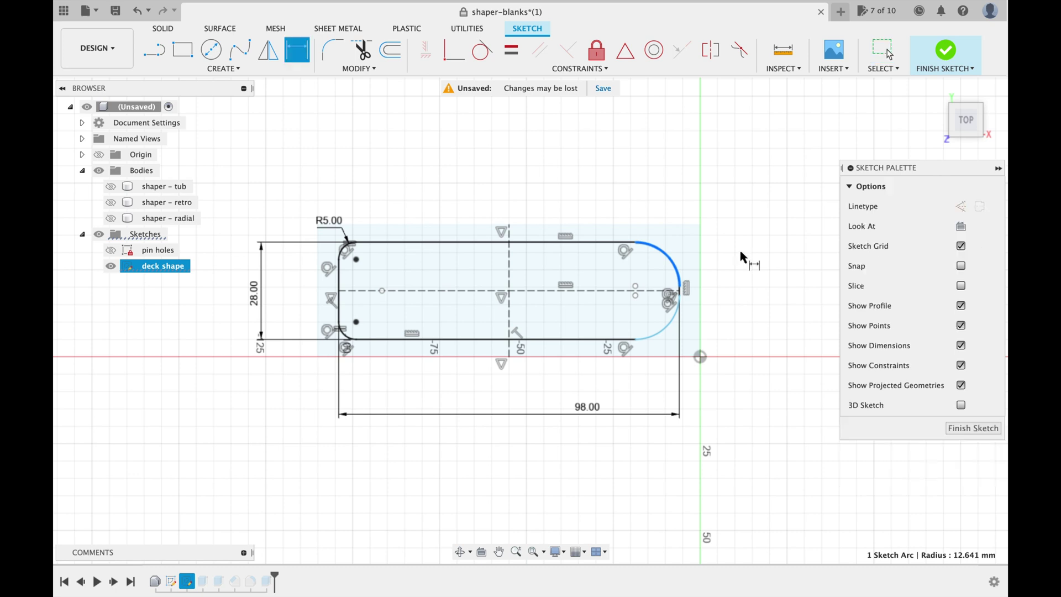
click(709, 205)
text(13)
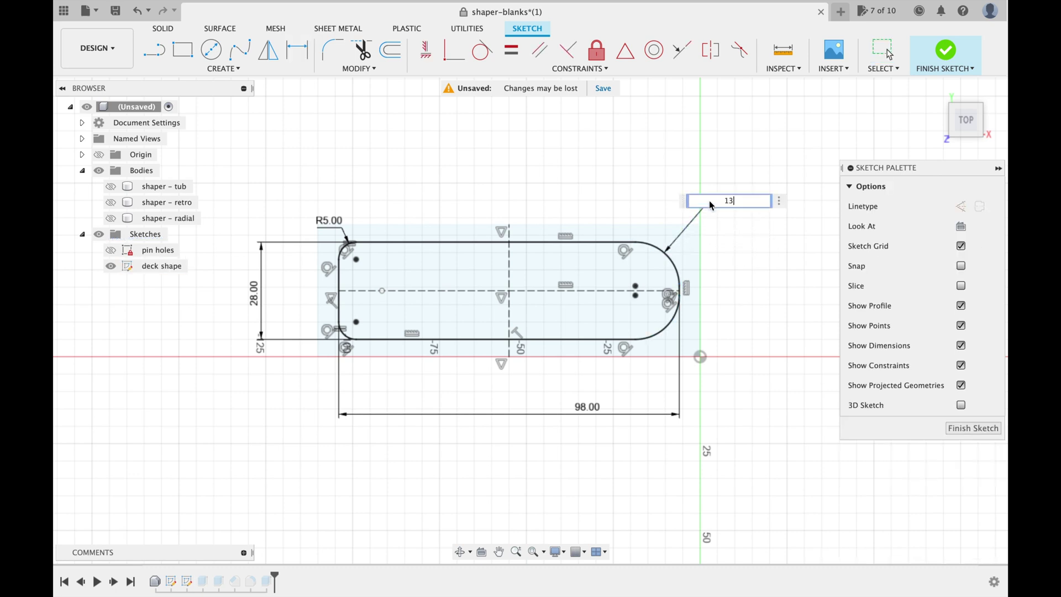
key(Return)
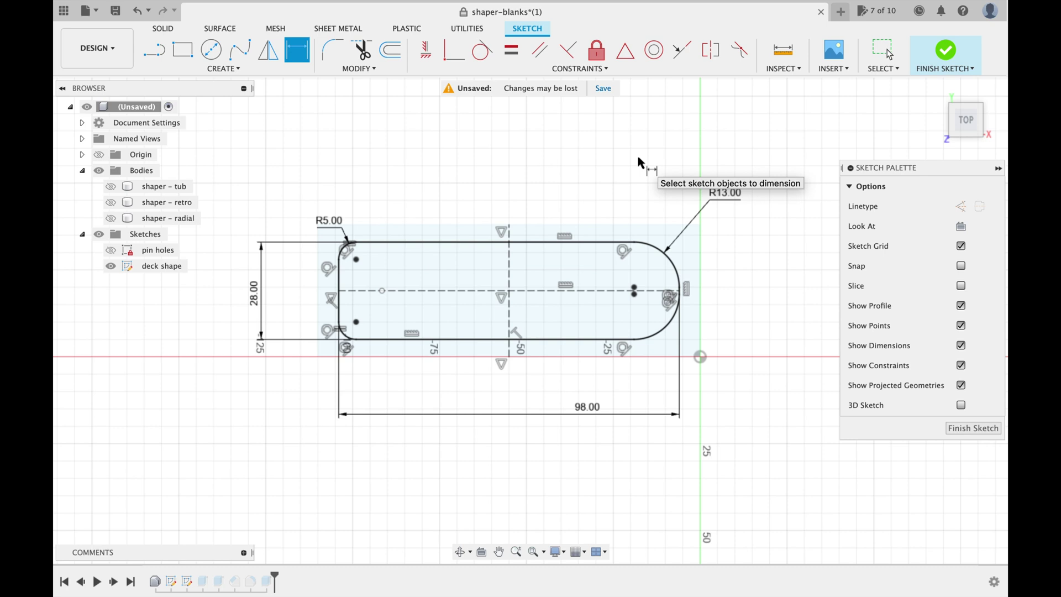
Step: Finish the deck sketch, return to Home view, and cycle visibility to shaper - radial
click(945, 53)
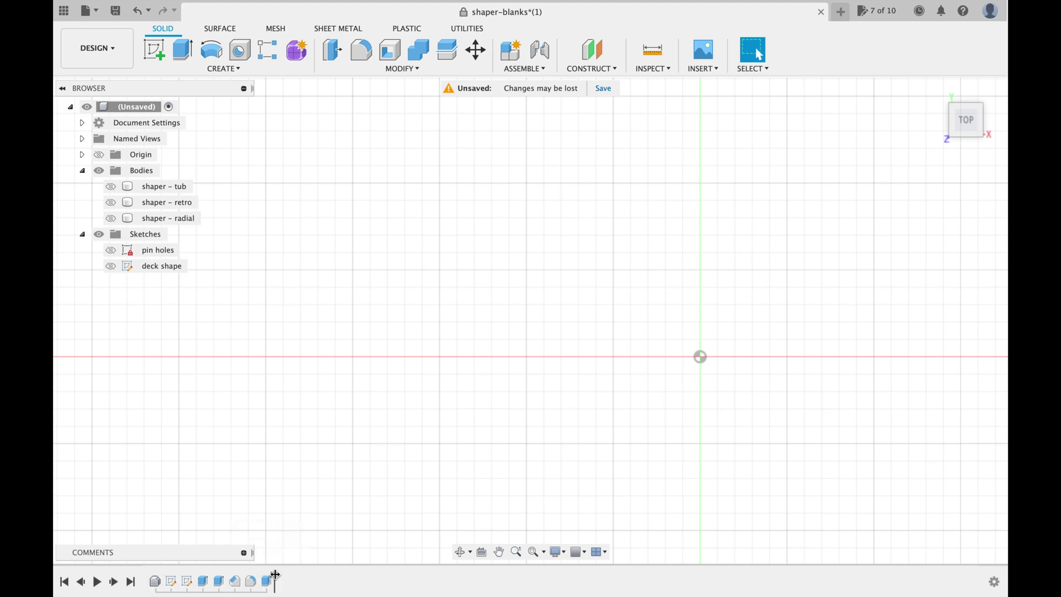
click(936, 89)
click(112, 187)
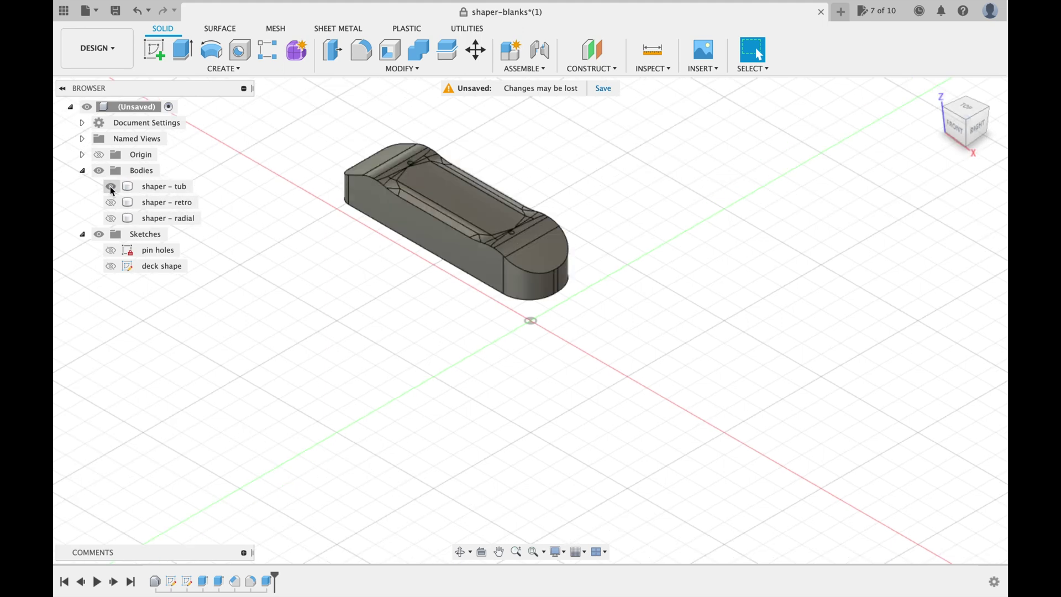
click(111, 186)
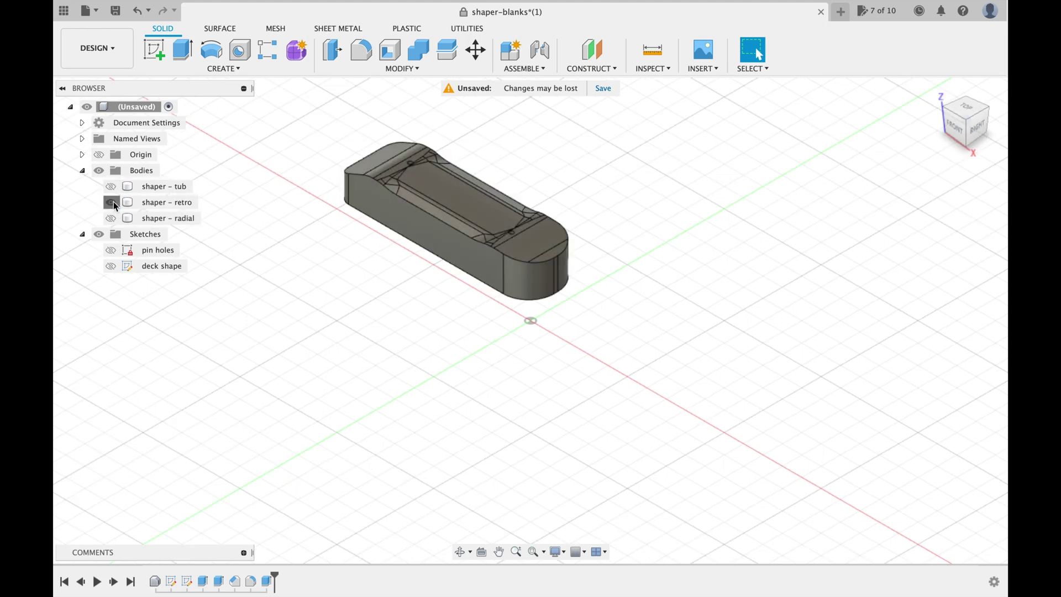
click(111, 203)
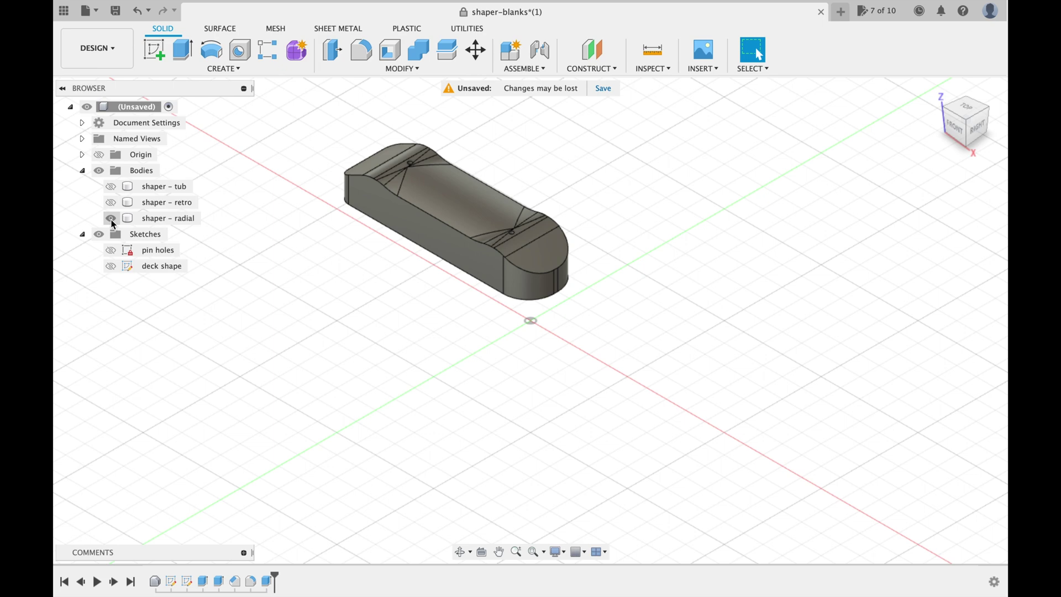
Step: Export the radial shaper via 3D Print, without a print utility, as skinny-bart-shaper.stl
click(157, 8)
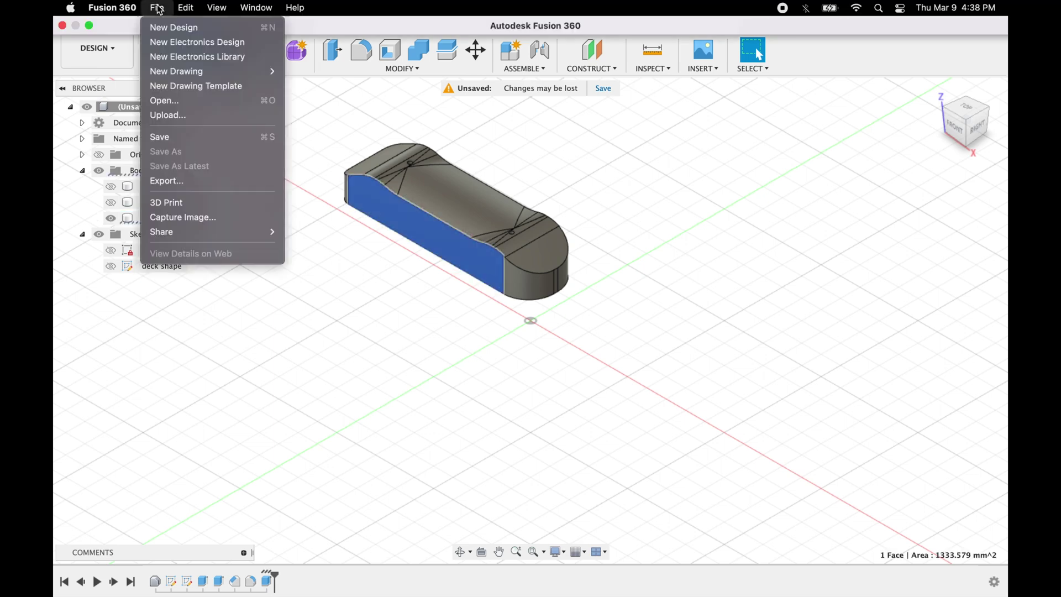
click(198, 202)
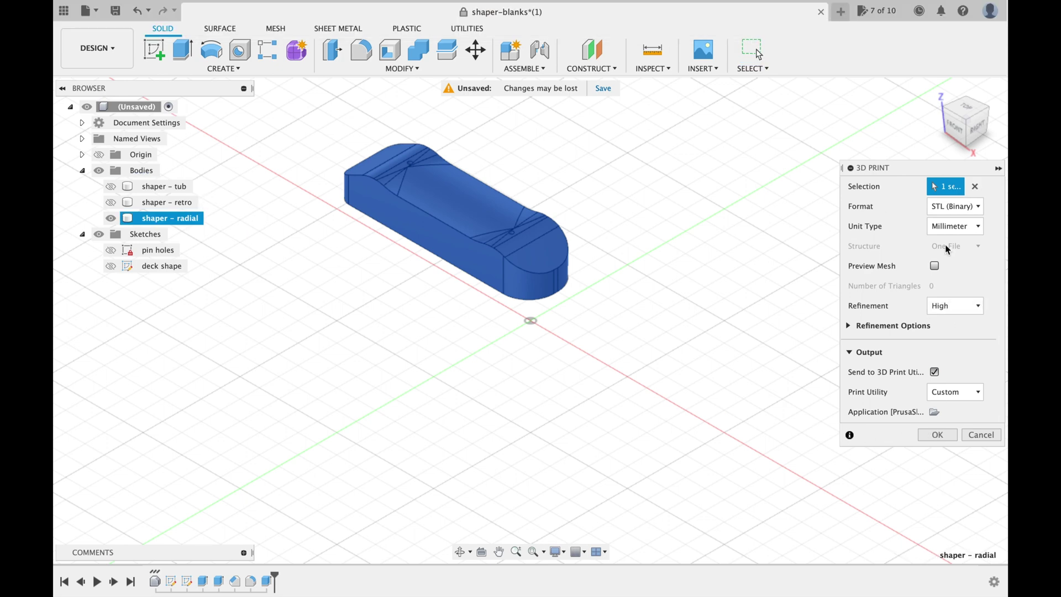
click(955, 393)
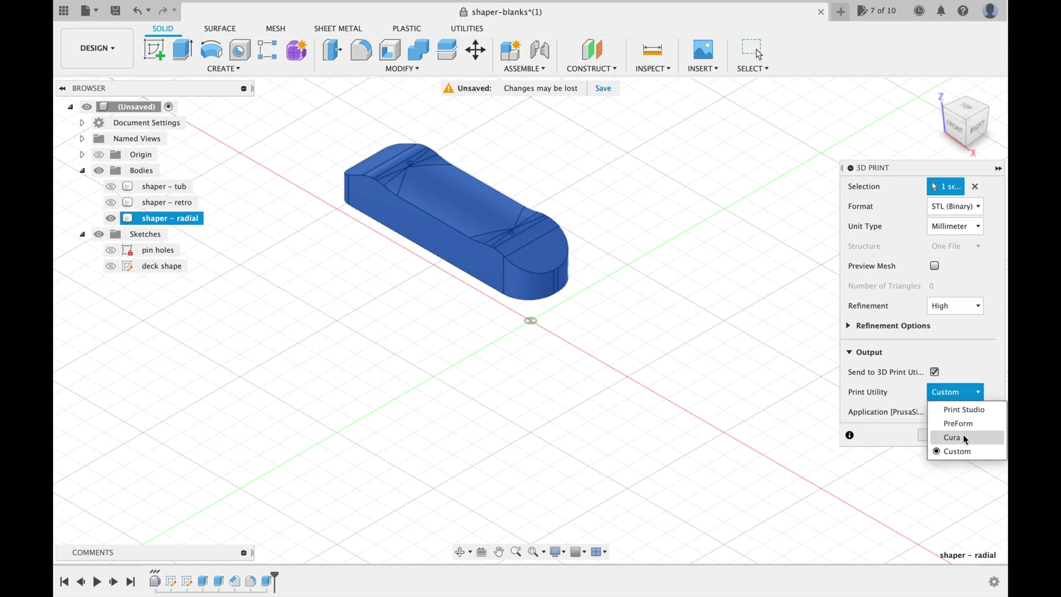
click(936, 373)
click(937, 396)
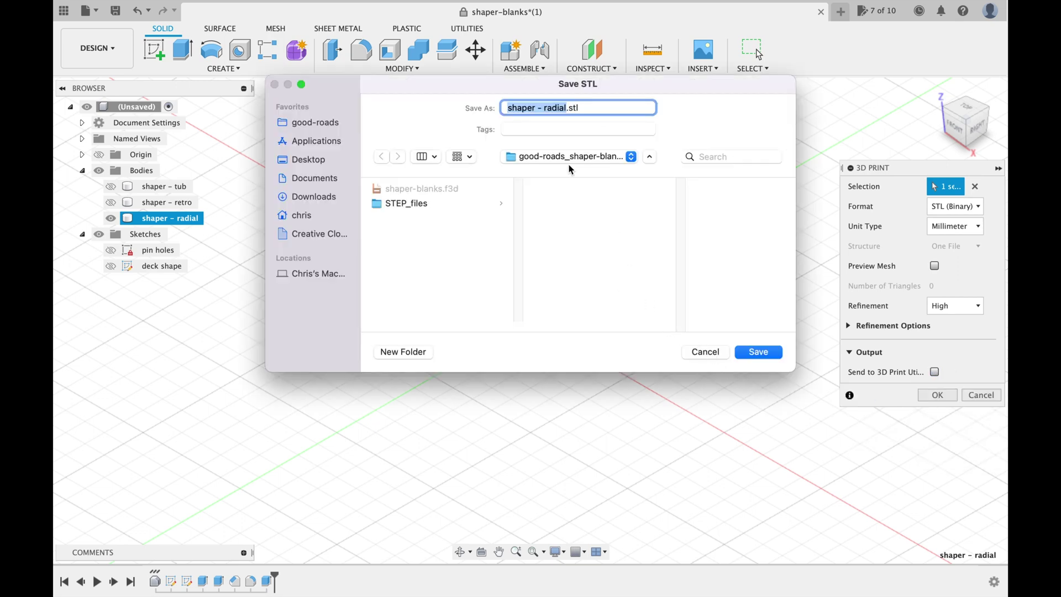
text(skinny)
text(-bart-)
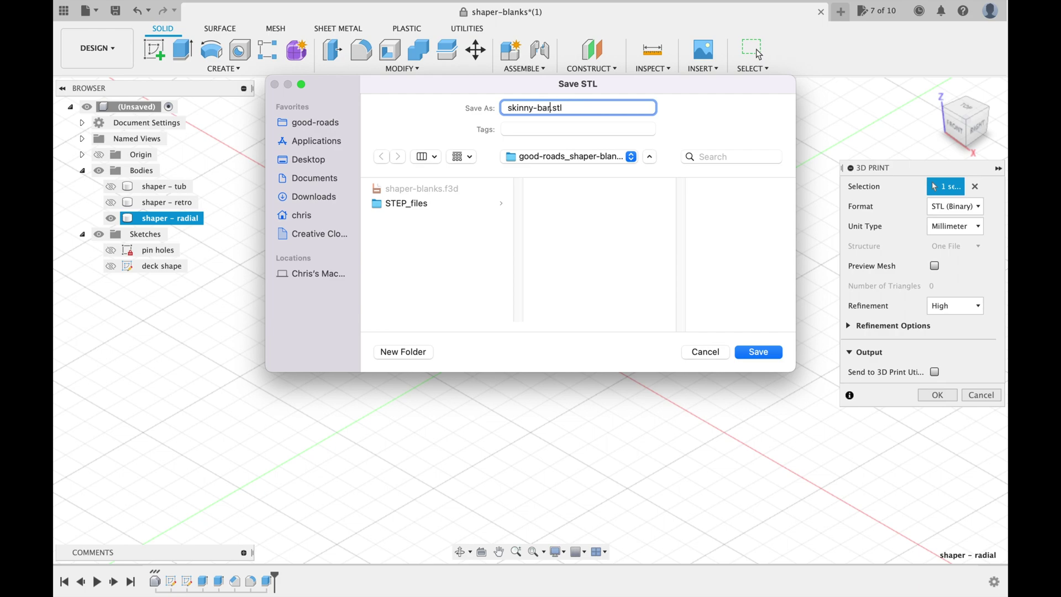
text(shaper)
click(759, 353)
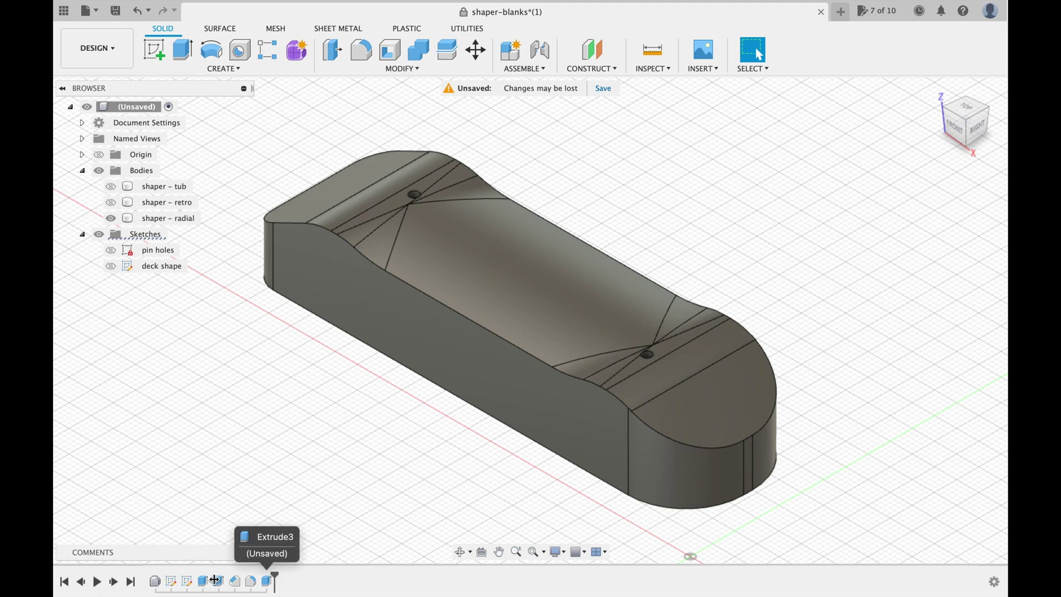
Step: Roll the timeline back to after the deck shape sketch and view the uncut radial blank straight on
drag(212, 581, 189, 580)
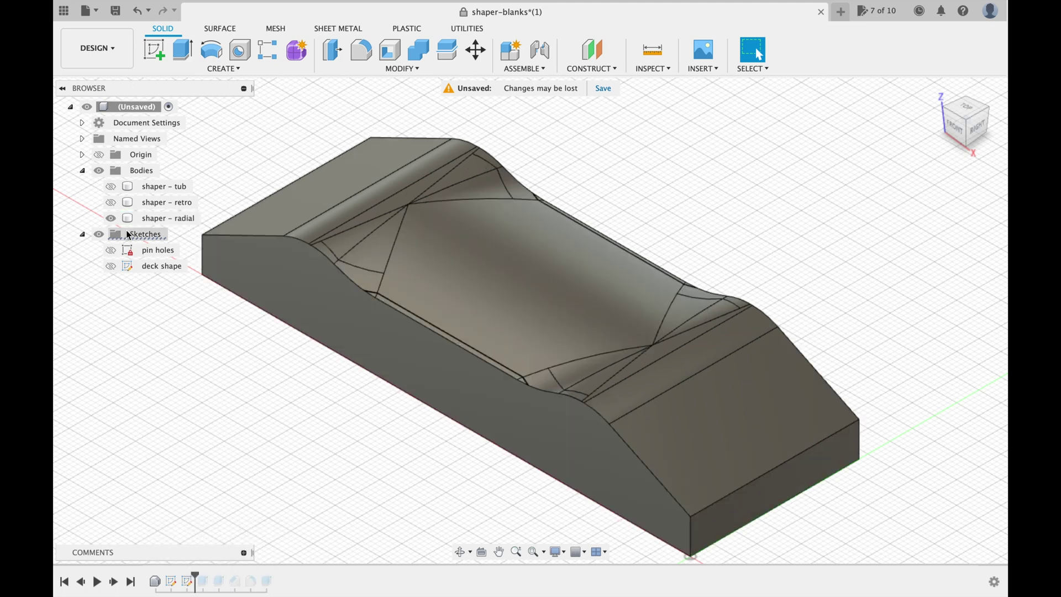
click(110, 218)
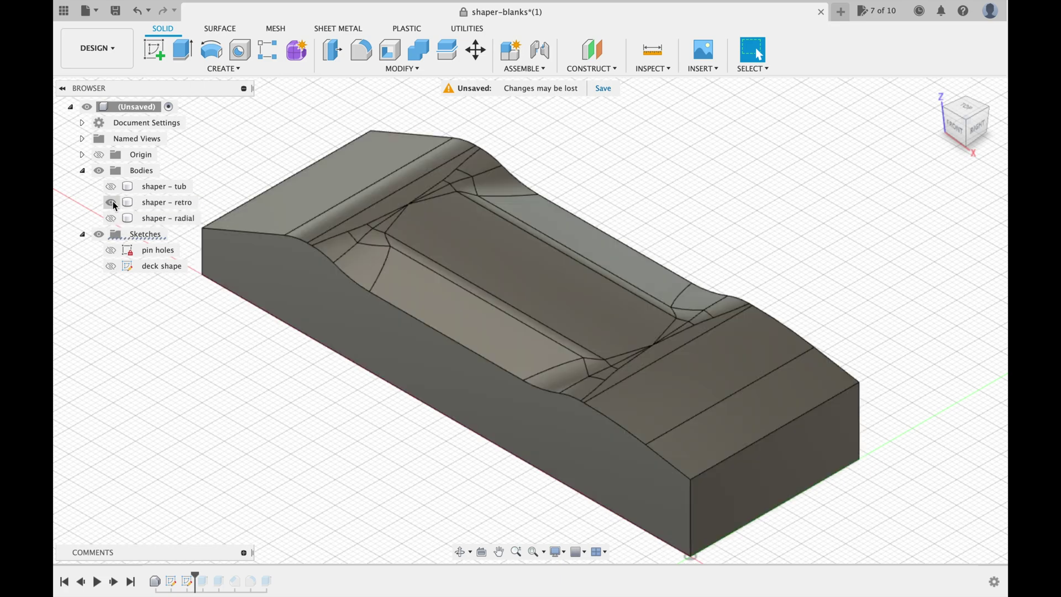
click(111, 202)
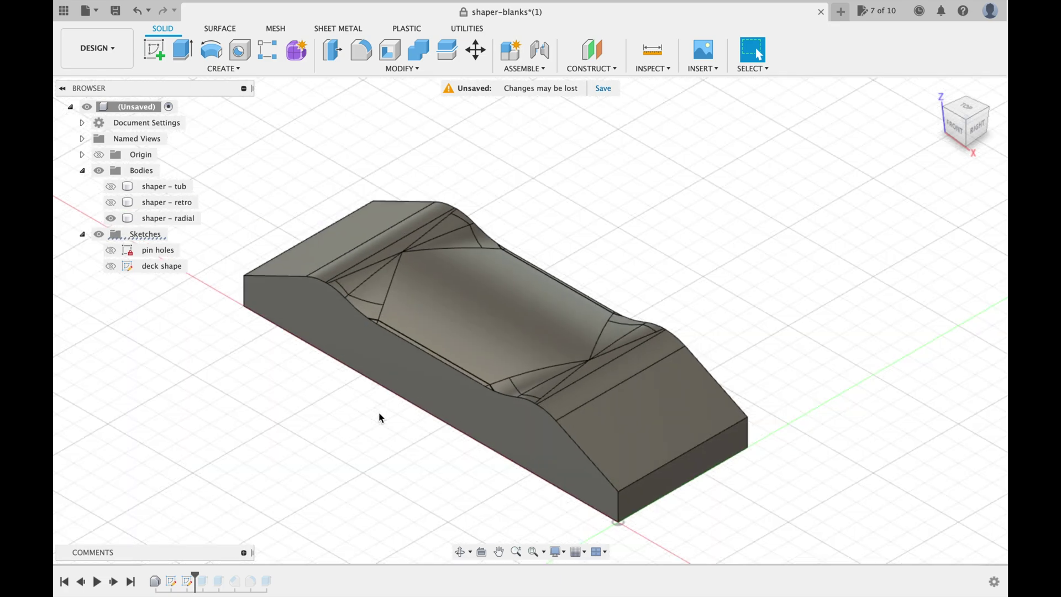
mouse_move(389, 448)
shift+middle_down()
mouse_move(380, 332)
mouse_move(447, 323)
shift+middle_up()
click(447, 322)
key(Escape)
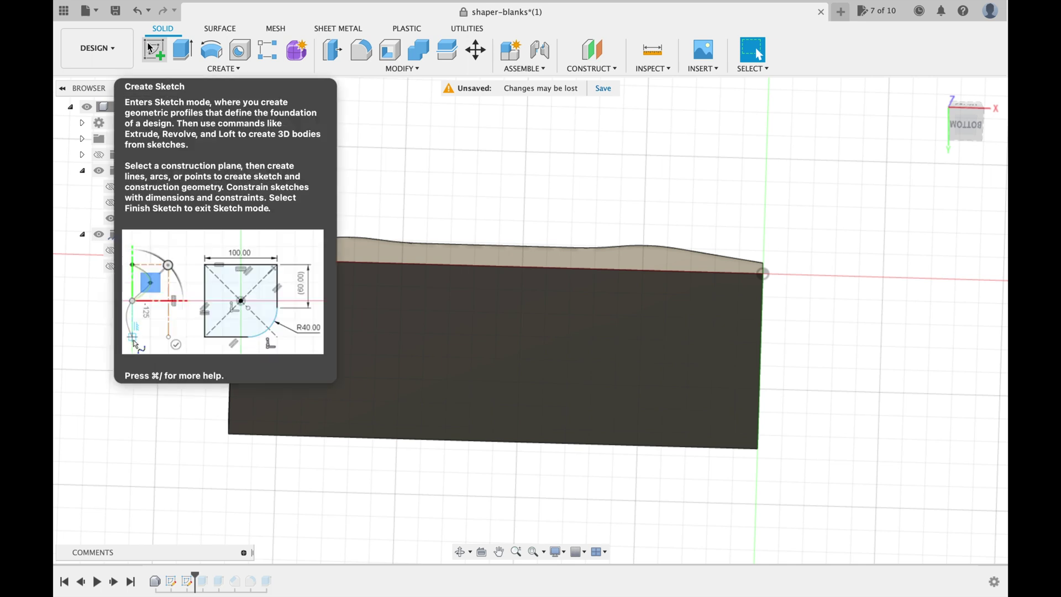
Step: Create a sketch on the blank's flat face and hide shaper - radial
click(149, 47)
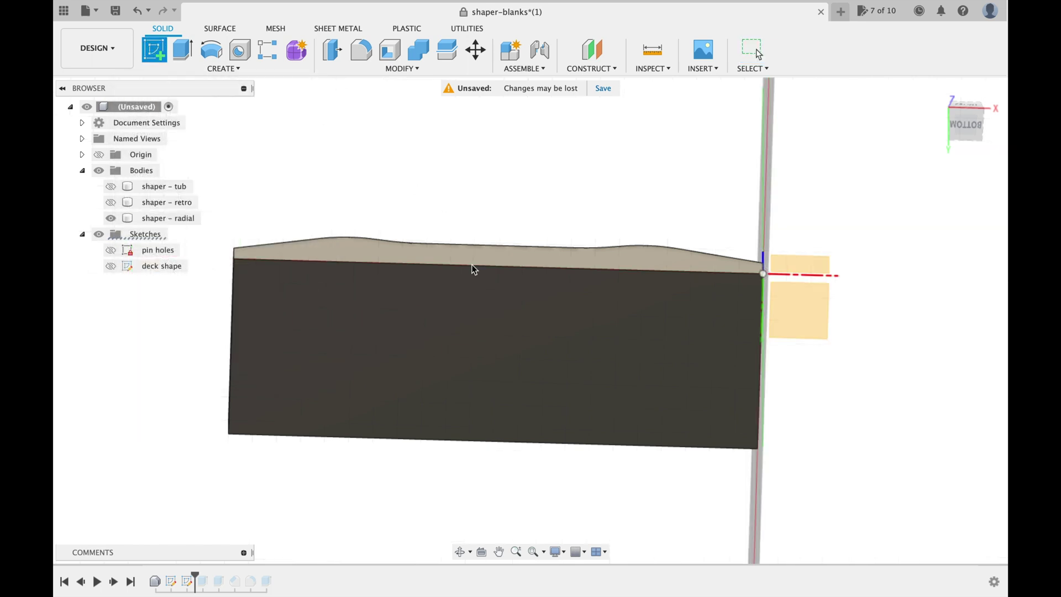
click(490, 319)
drag(387, 245, 610, 180)
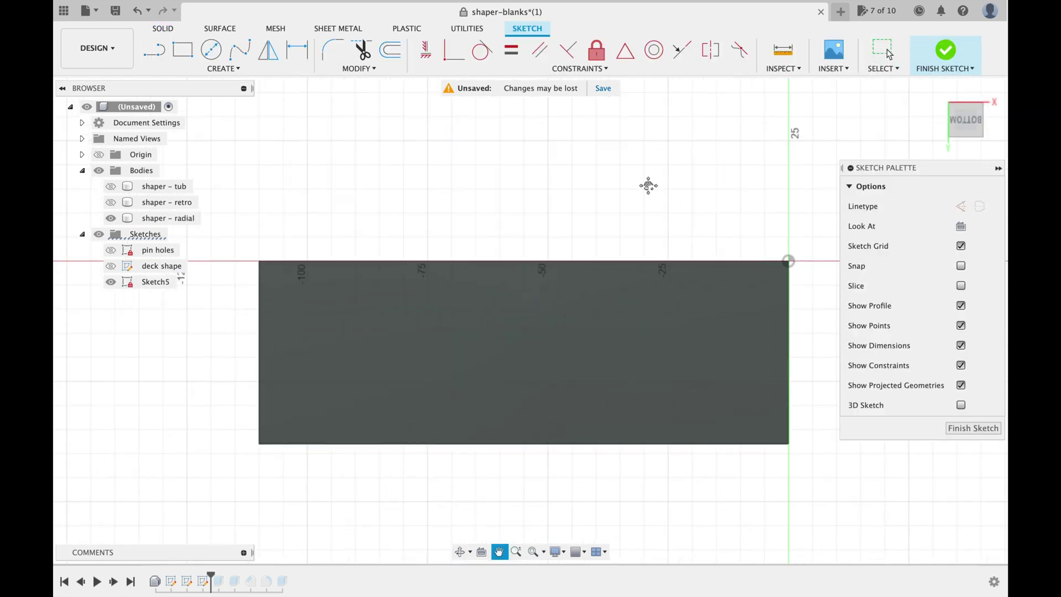
key(Escape)
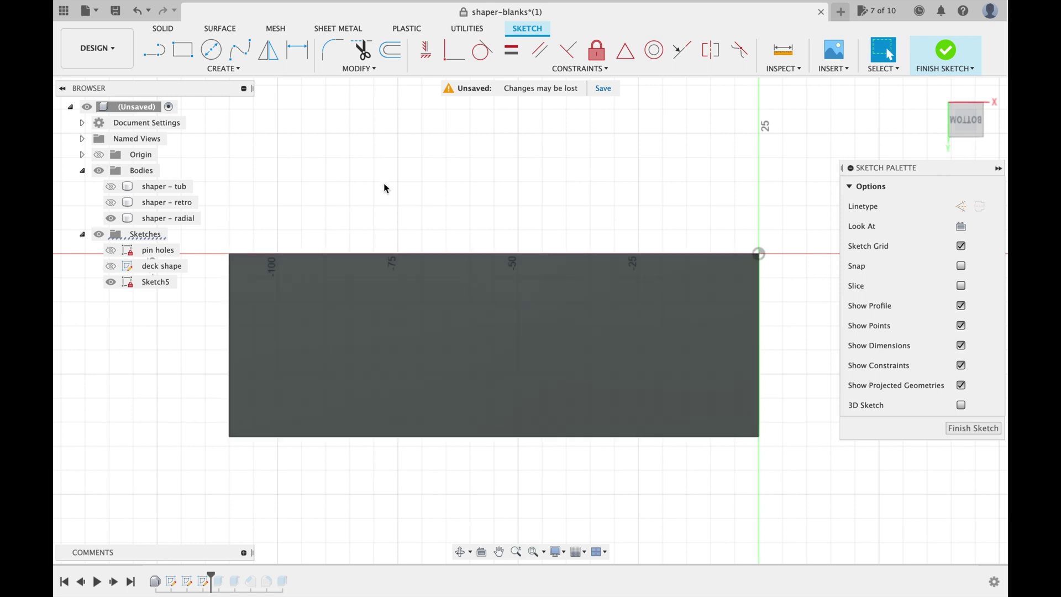
click(111, 218)
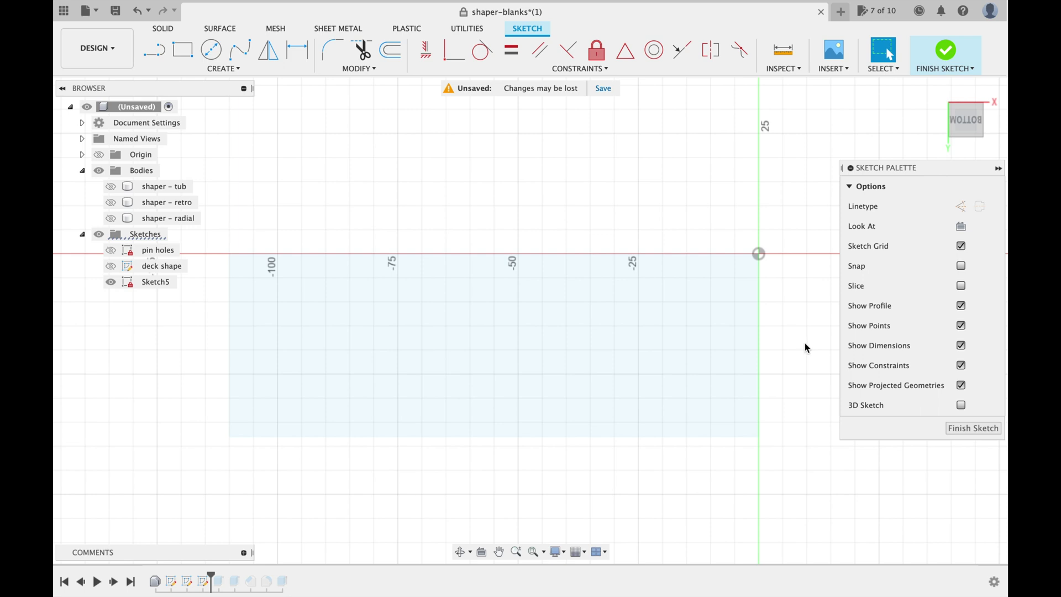
Step: Draw a 110 mm line along the blank's lower edge and convert it to construction
click(159, 56)
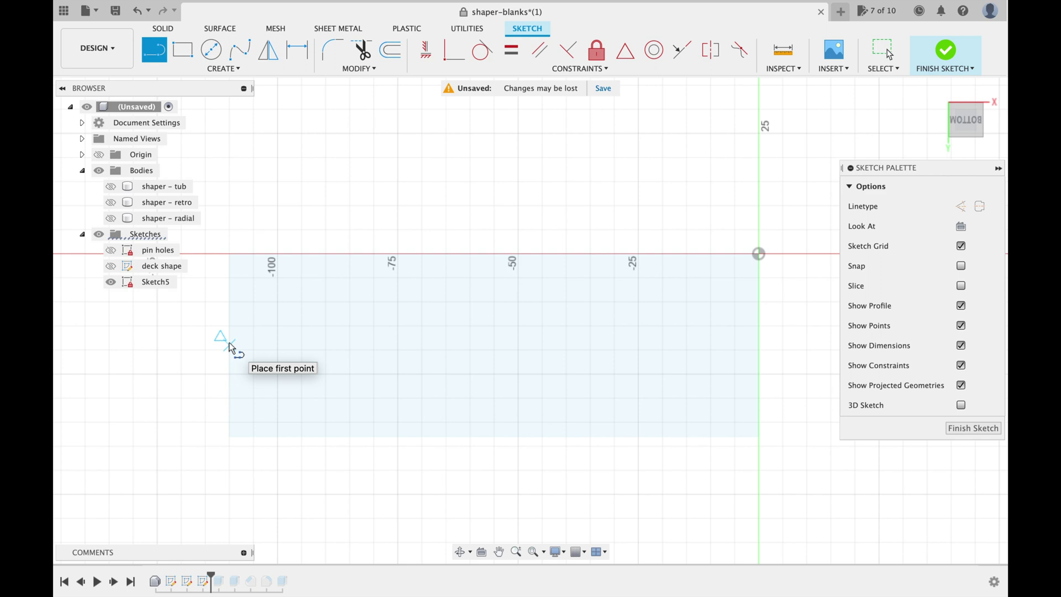
click(230, 344)
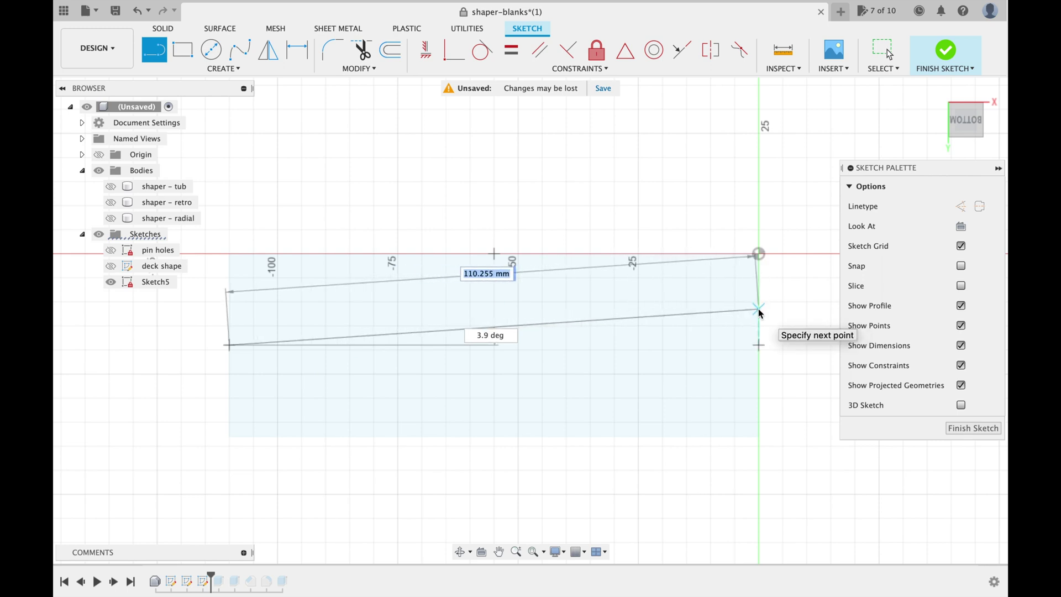
click(762, 347)
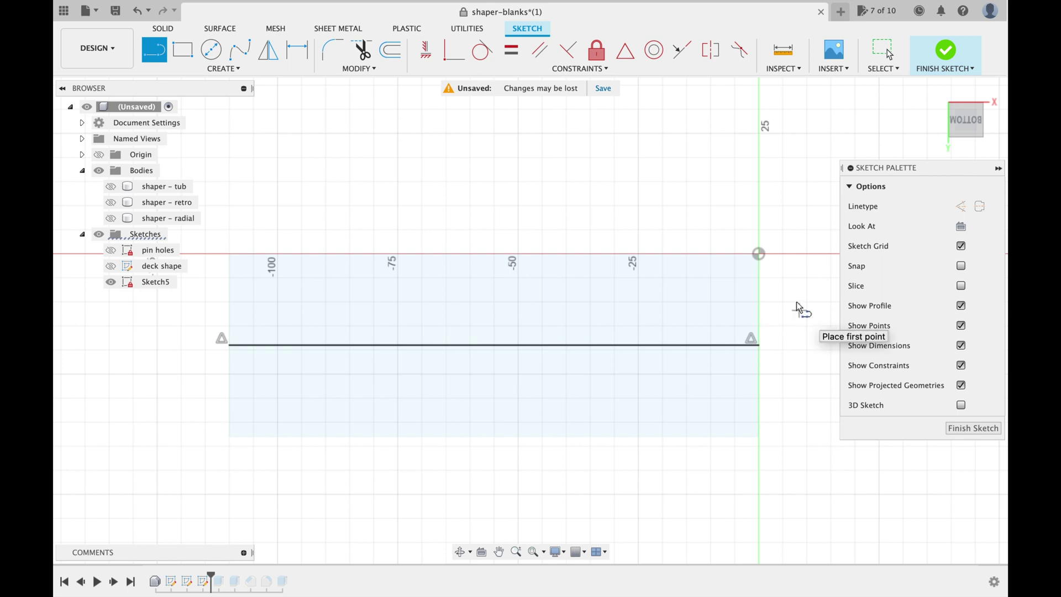
click(883, 51)
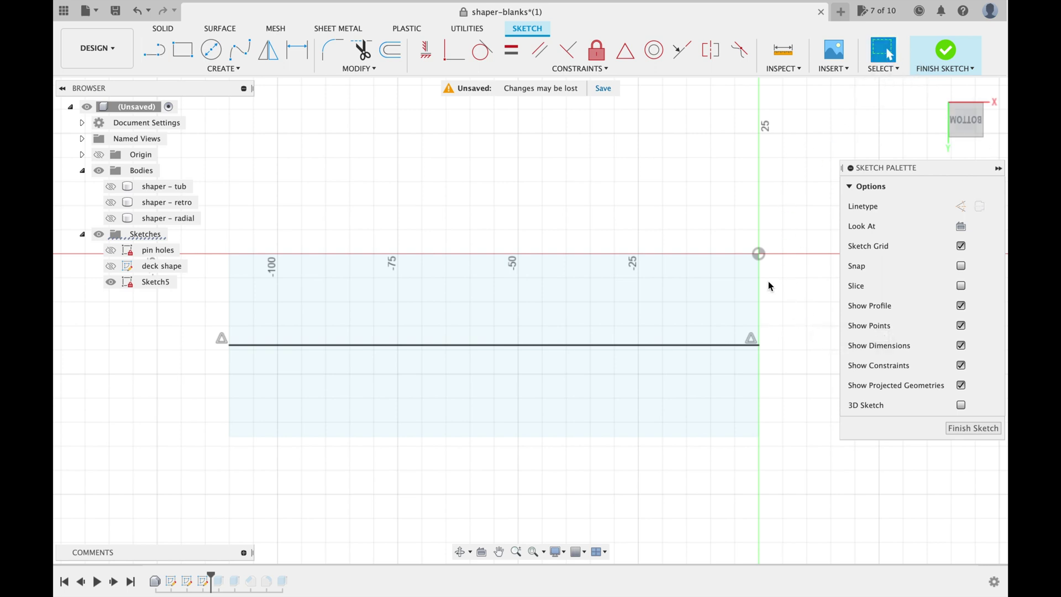
click(702, 346)
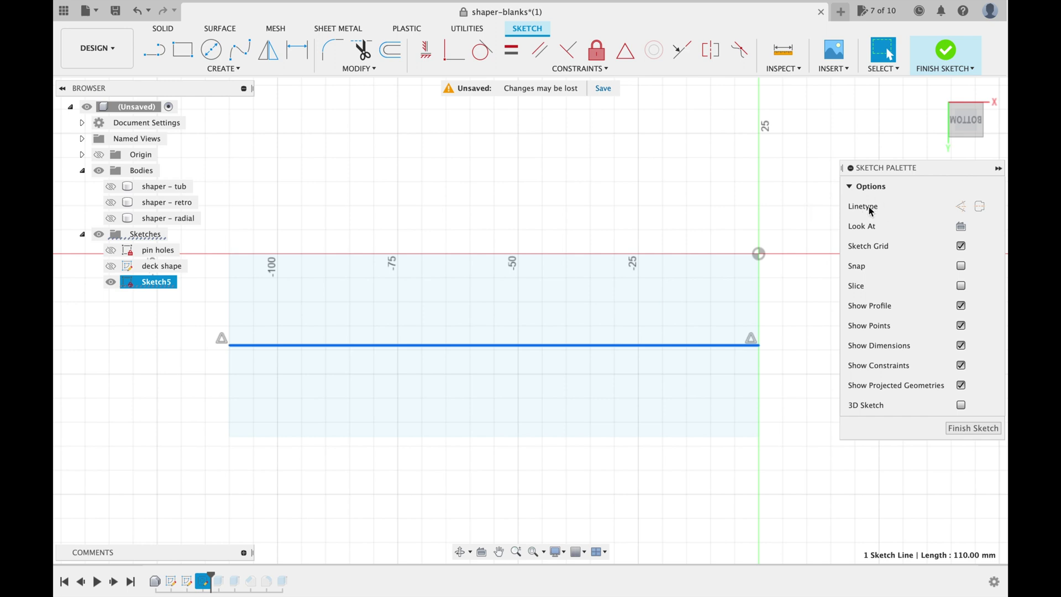
click(960, 206)
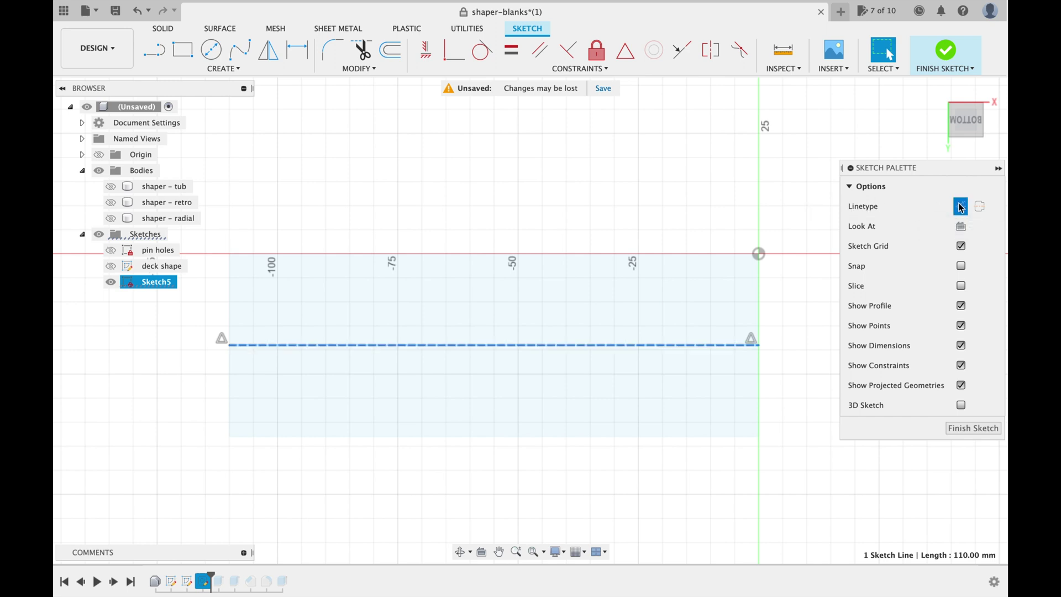
click(793, 206)
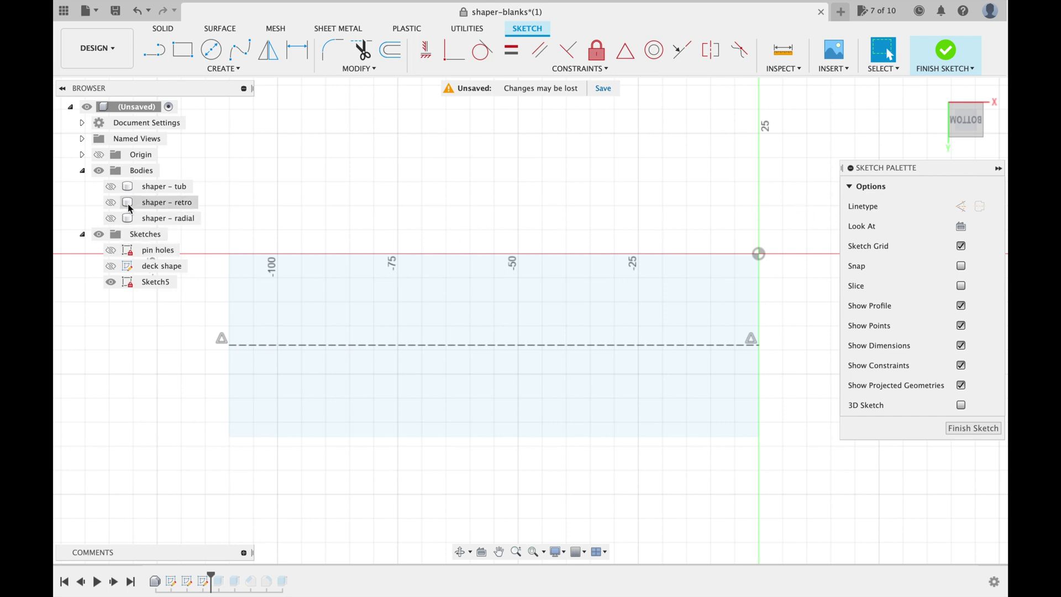
Step: Show the pin holes sketch and draw a five-segment peaked outline from the centre line
click(110, 251)
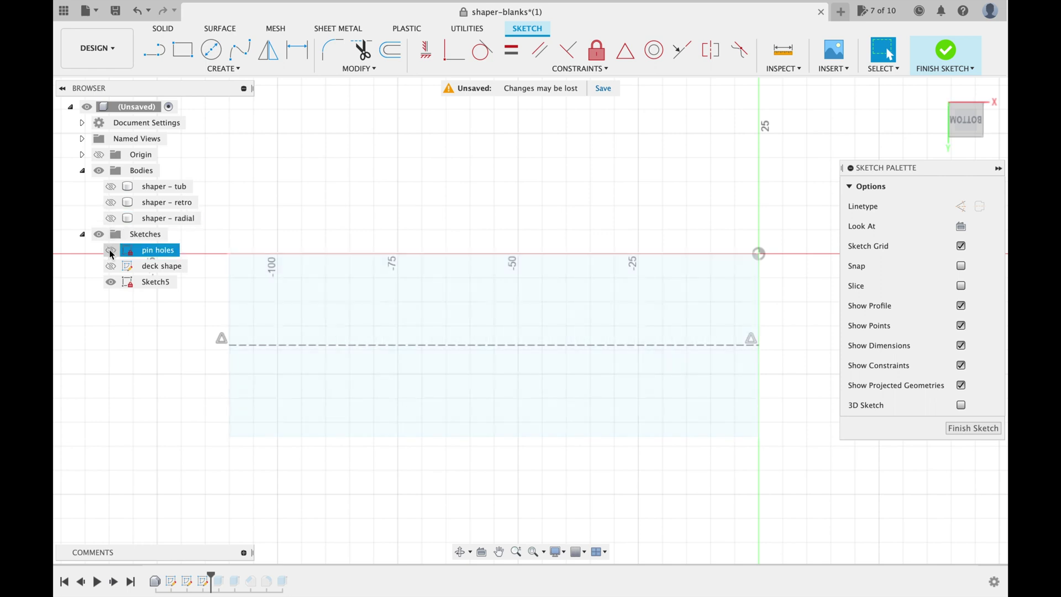
click(110, 253)
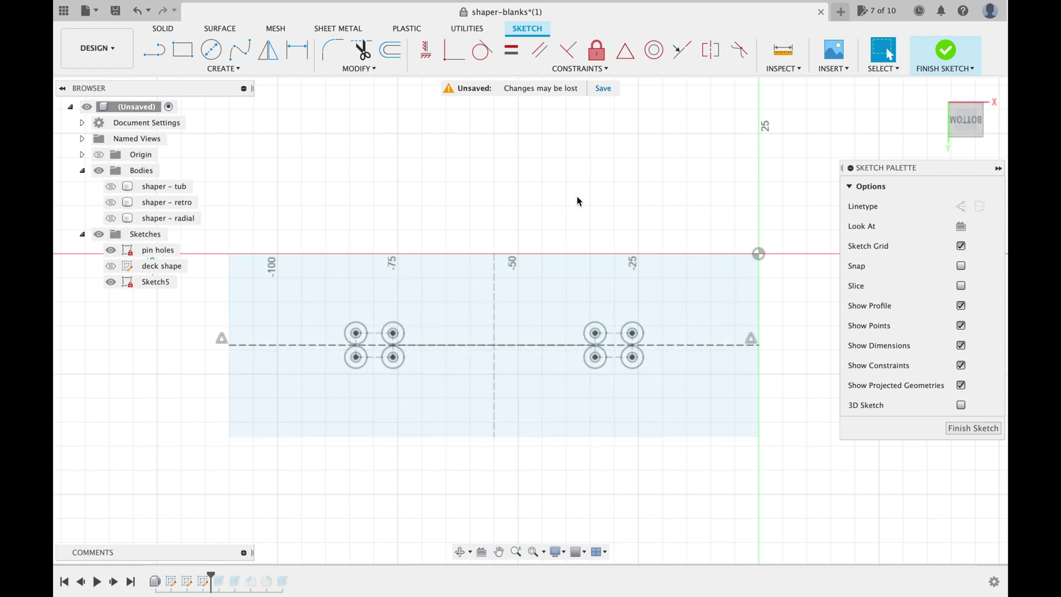
click(154, 56)
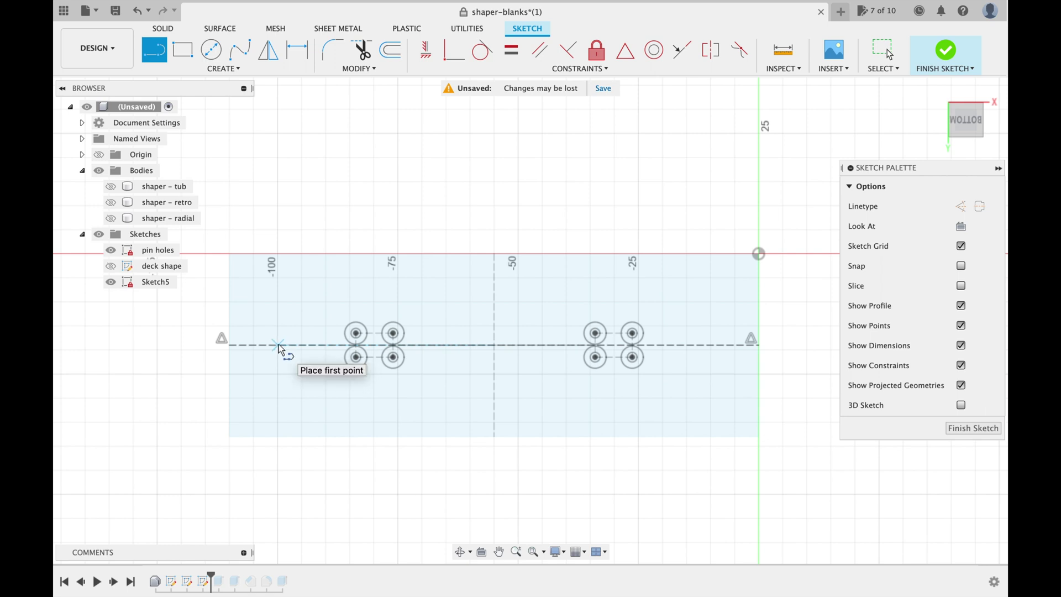
click(279, 344)
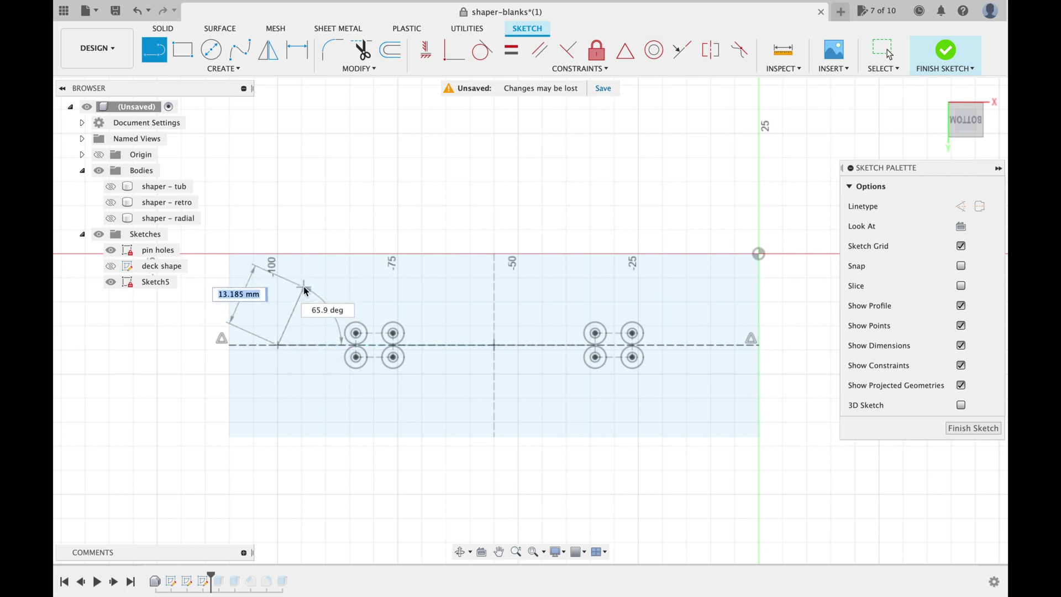
click(304, 287)
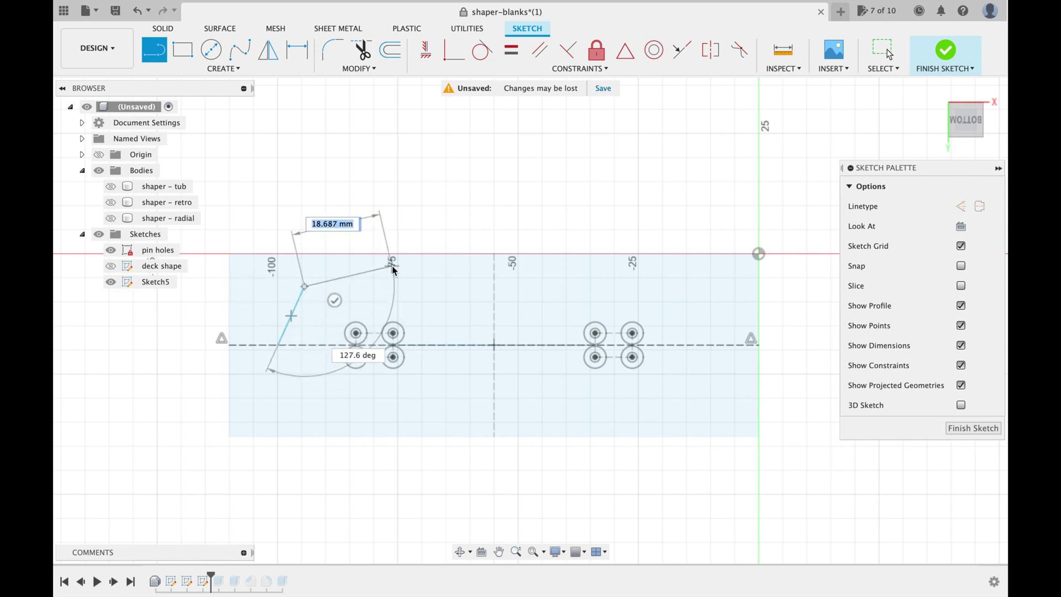
click(394, 268)
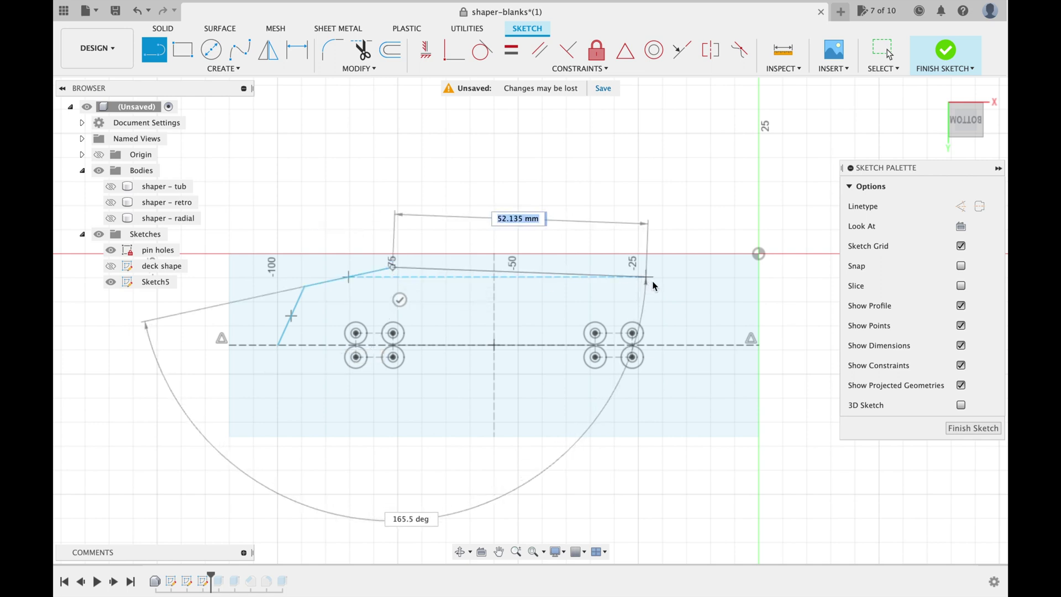
click(692, 288)
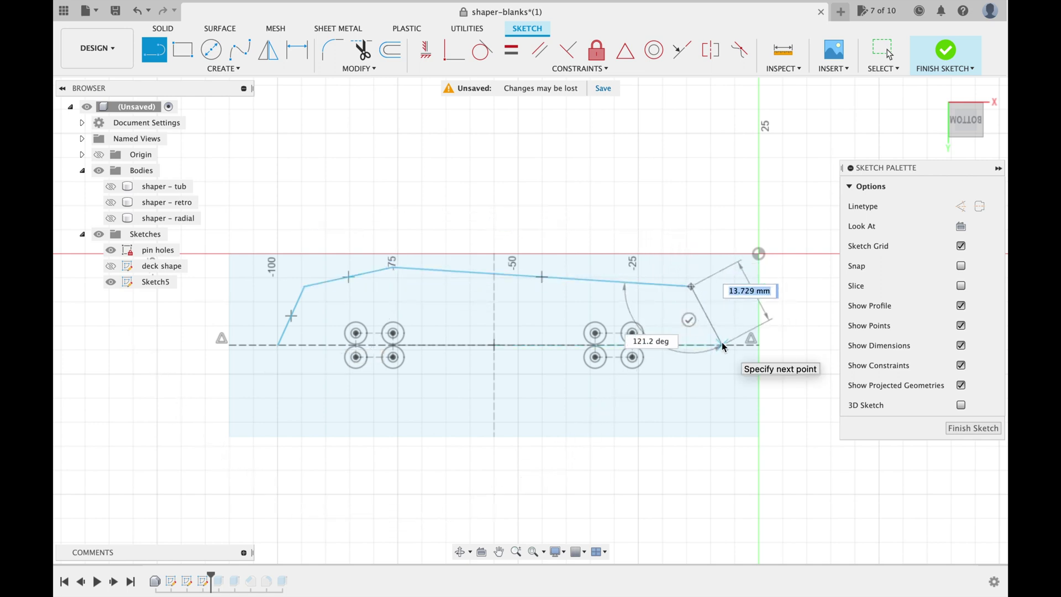
click(722, 343)
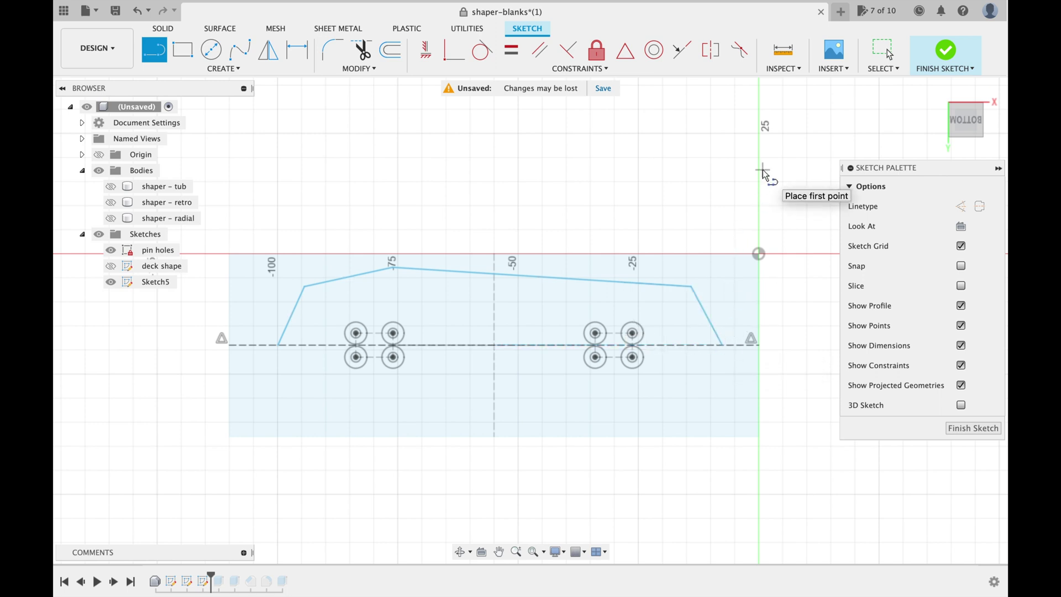
key(Escape)
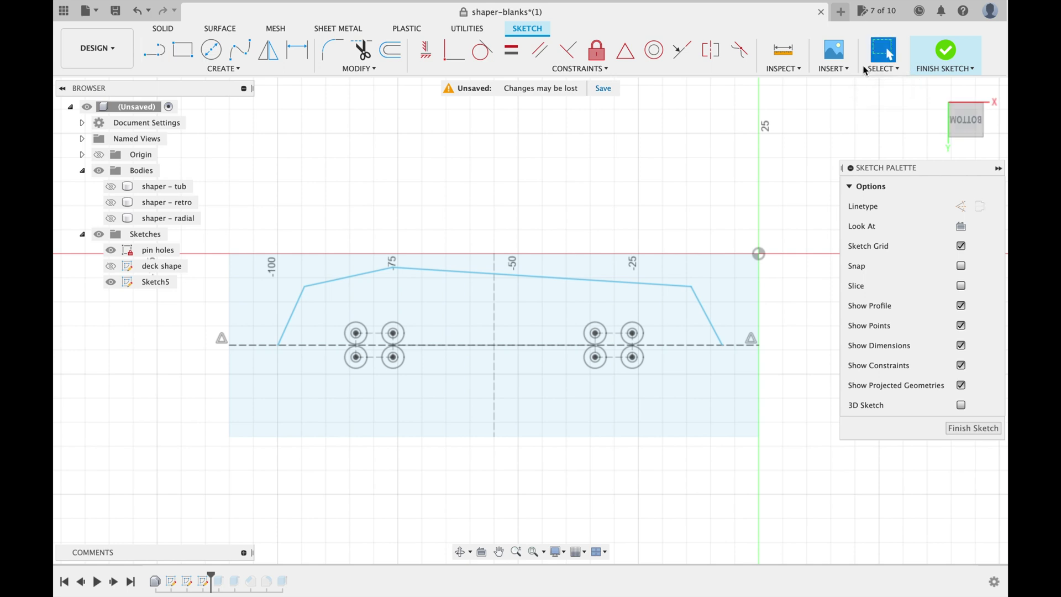
Step: Constrain the left and right end lines of the outline to be vertical
click(297, 300)
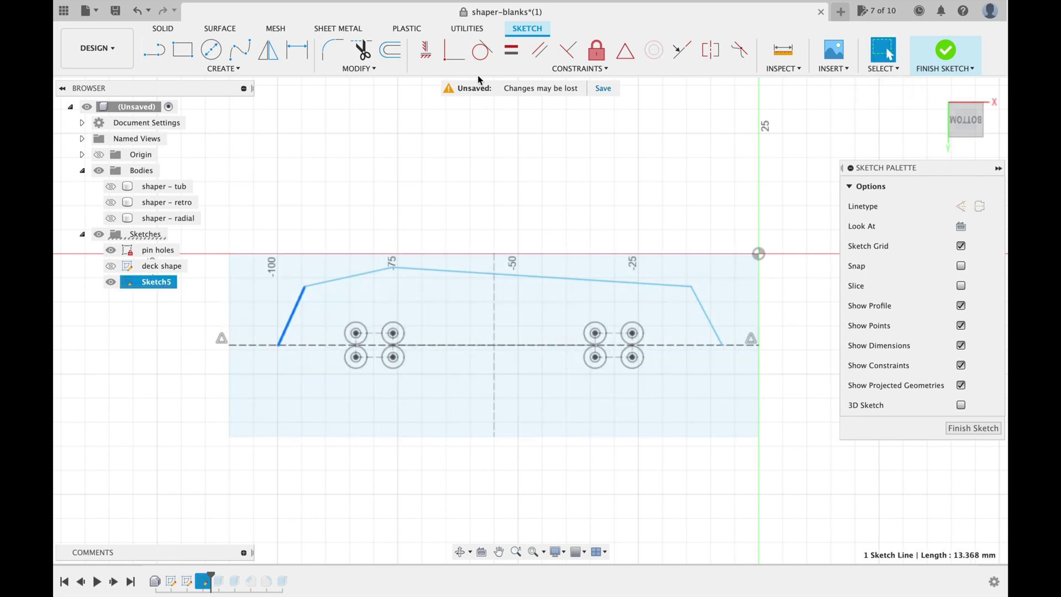
click(425, 53)
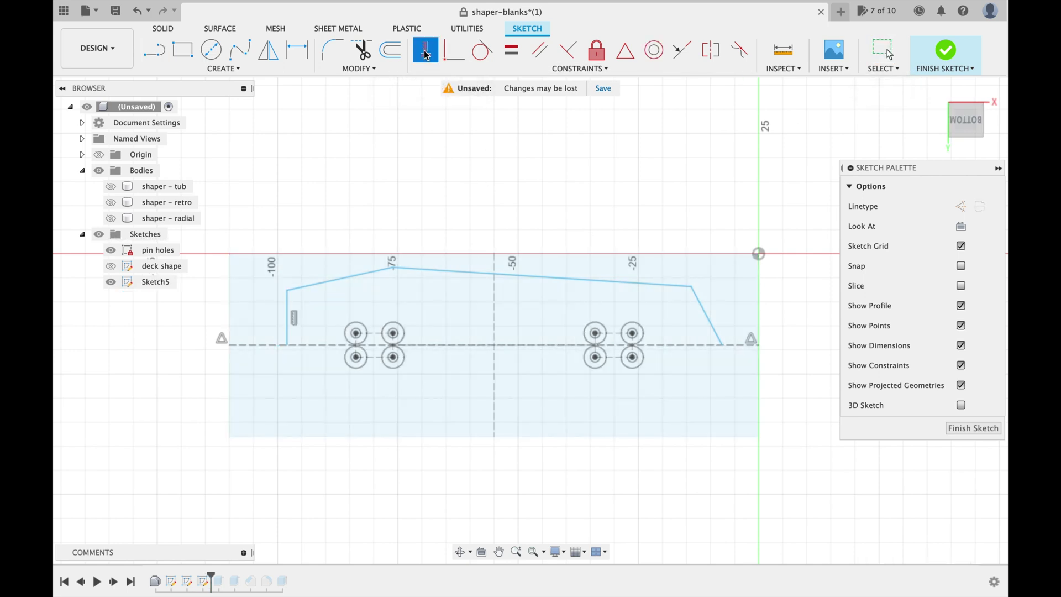
click(706, 317)
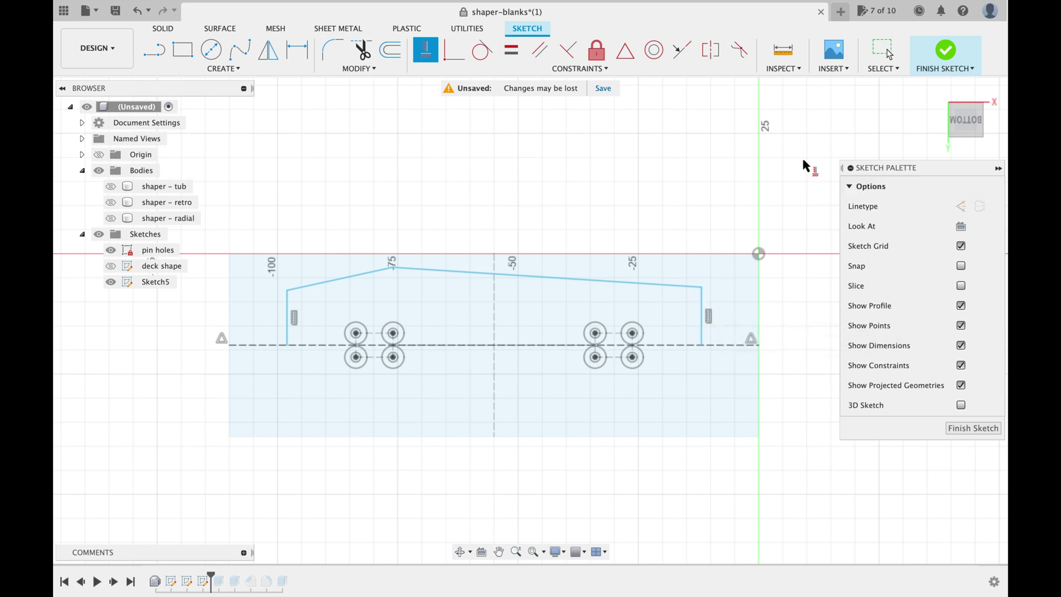
click(883, 50)
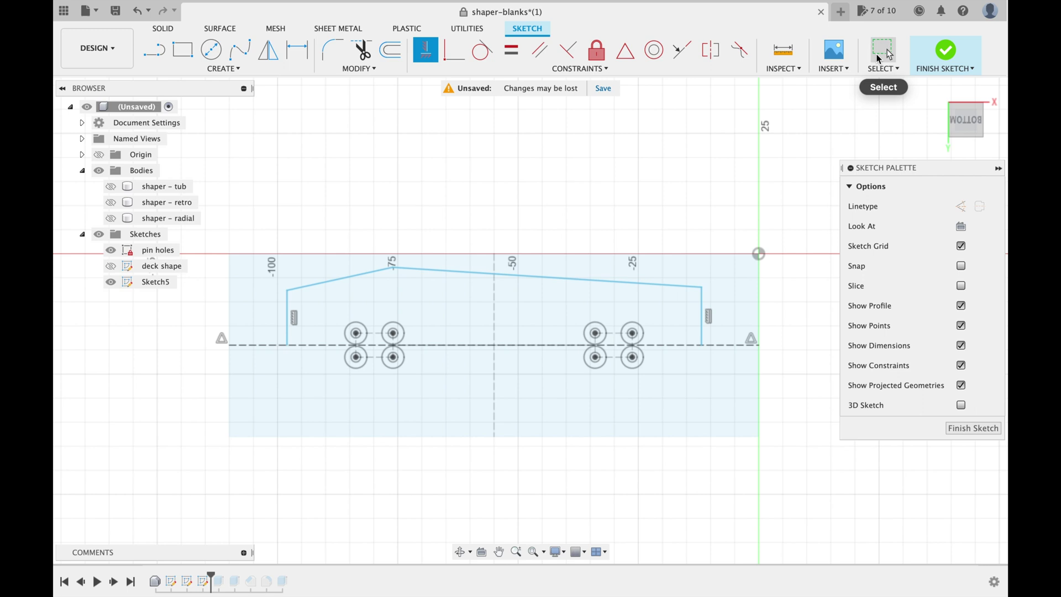
Step: Nudge the outline peak and move the left and right end edges further out
click(378, 271)
drag(377, 270, 378, 271)
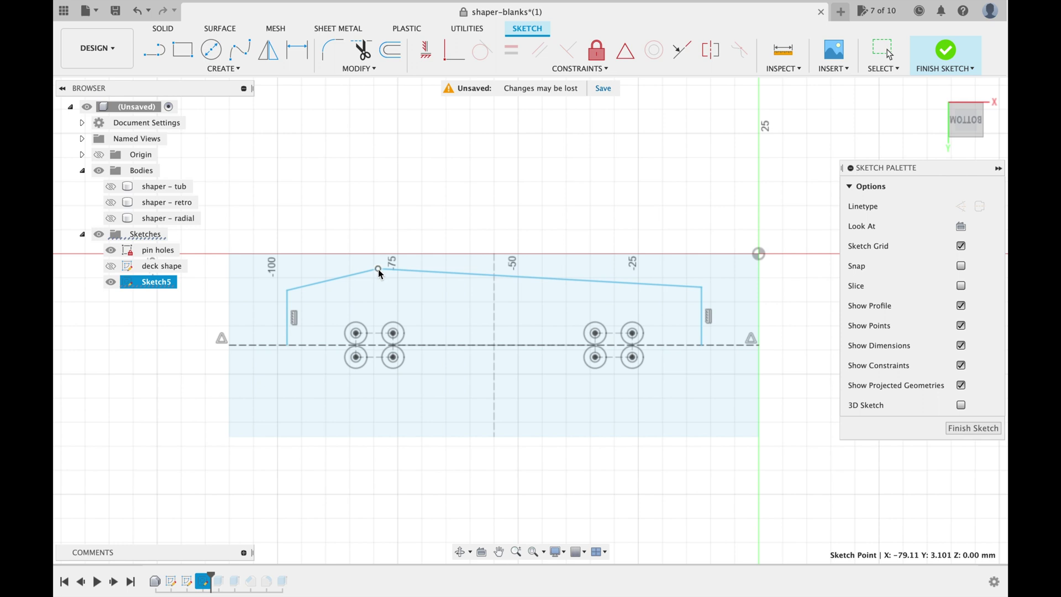
drag(288, 290, 277, 298)
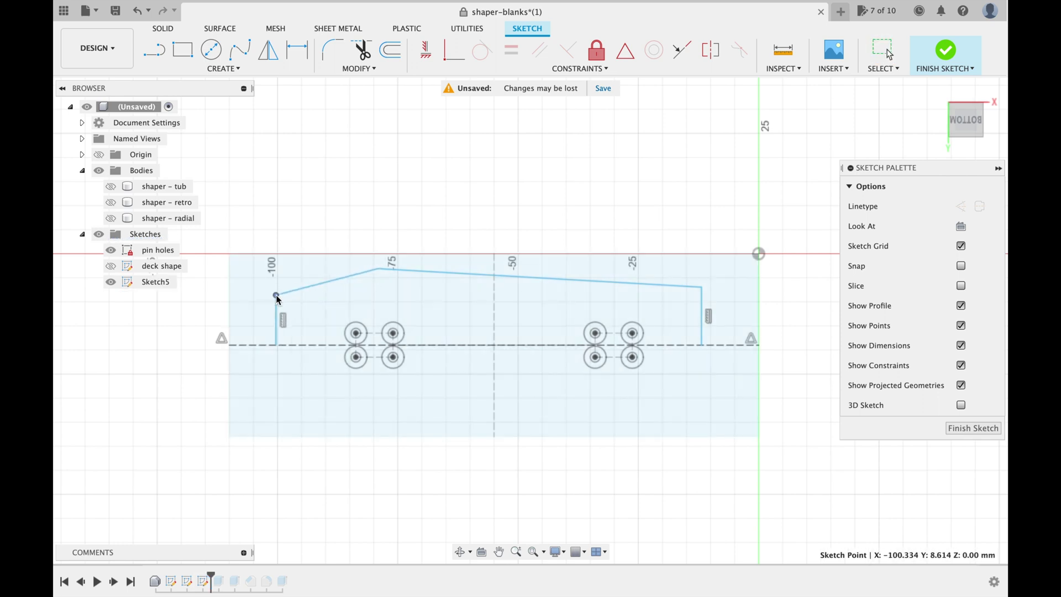
drag(701, 288, 720, 297)
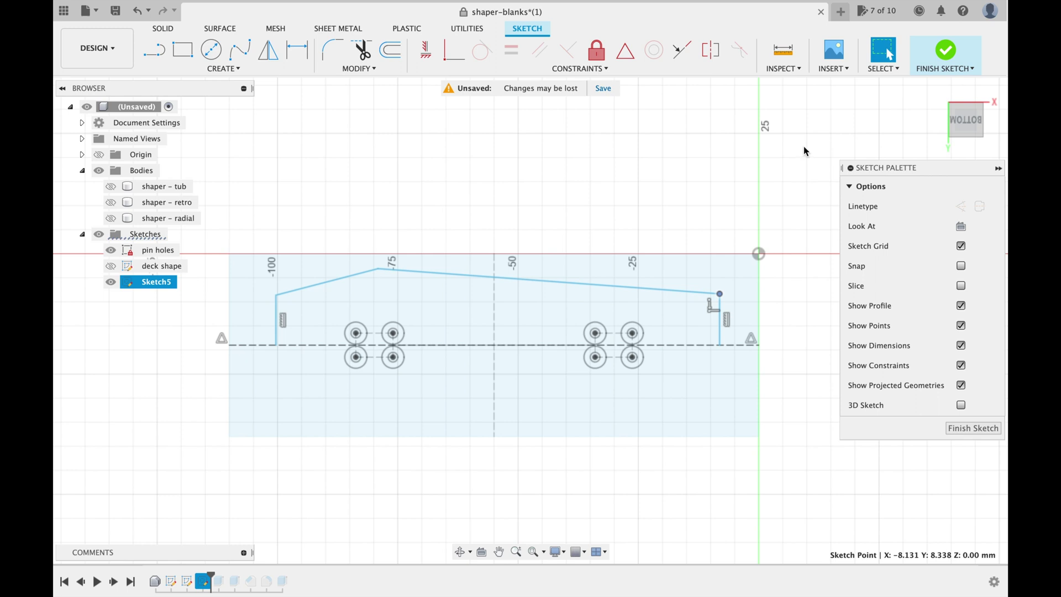
click(275, 320)
Step: Mirror the selected half-outline lines across the dashed centre line to close the coffin shape
shift+click(324, 282)
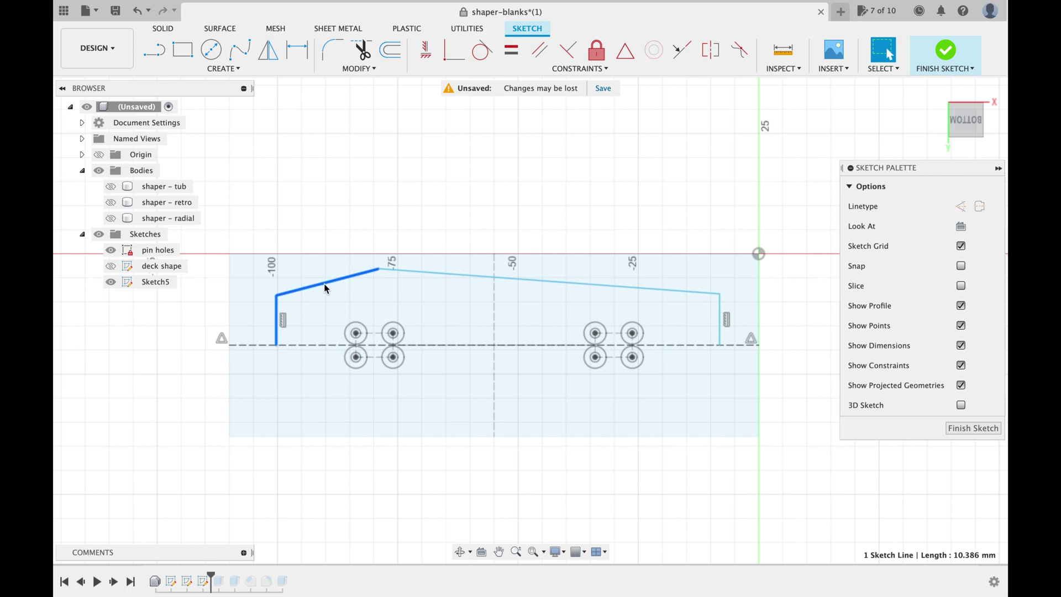
shift+click(452, 281)
shift+click(720, 319)
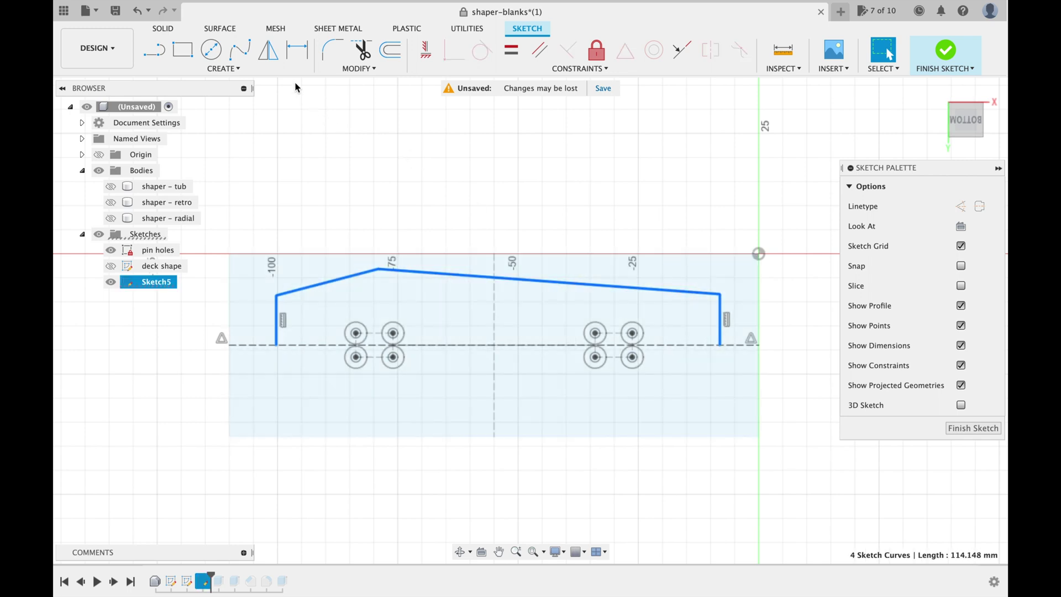
click(266, 56)
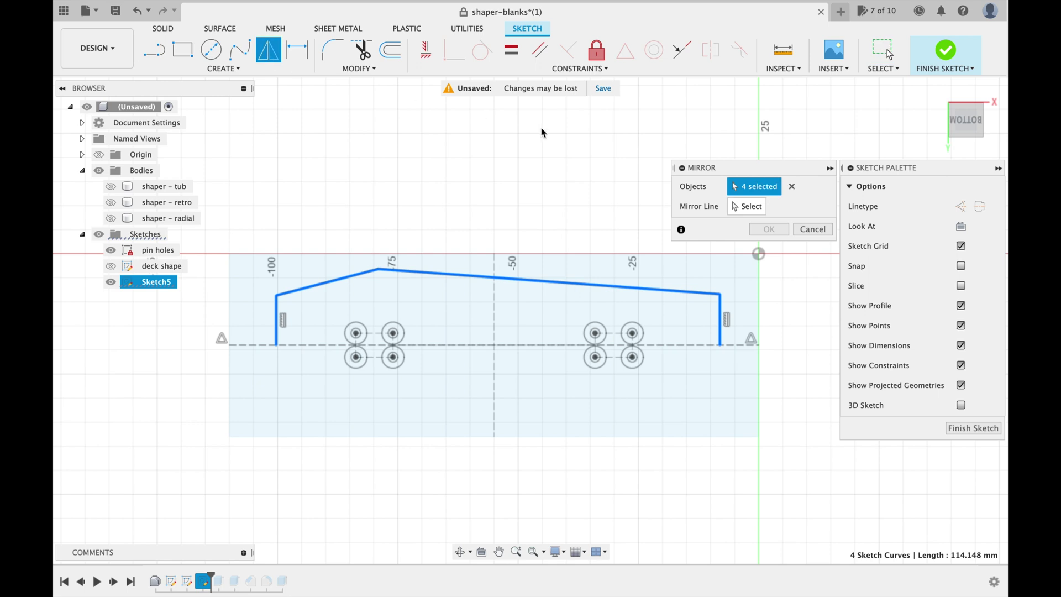
click(738, 208)
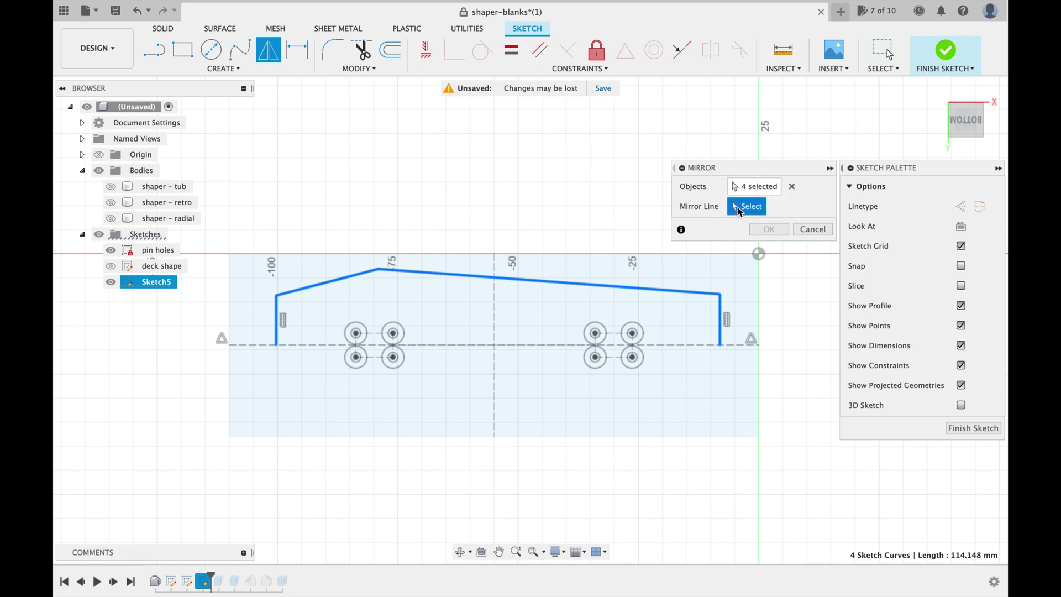
click(687, 345)
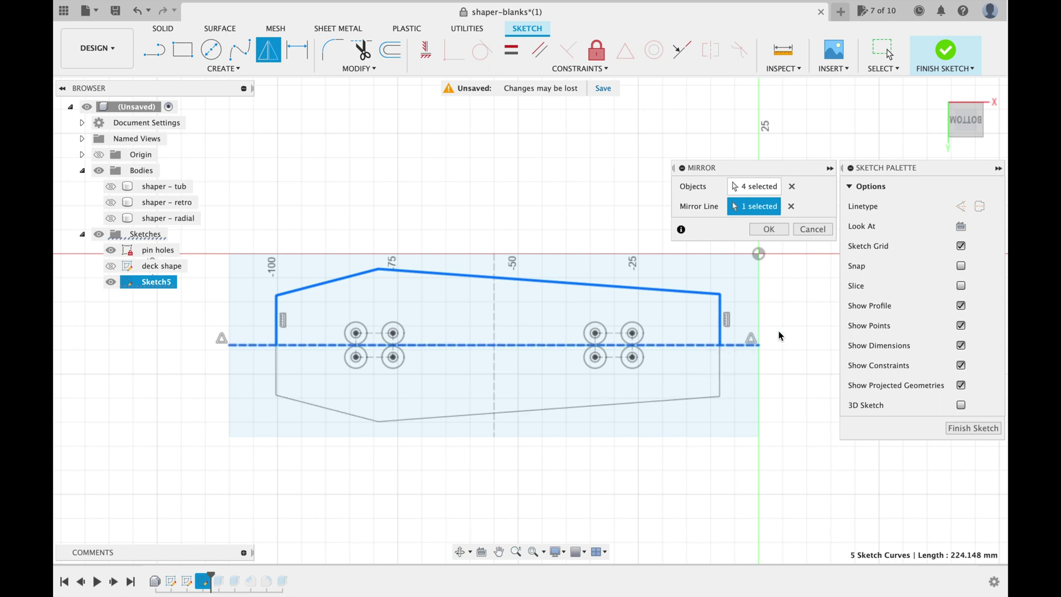
click(781, 230)
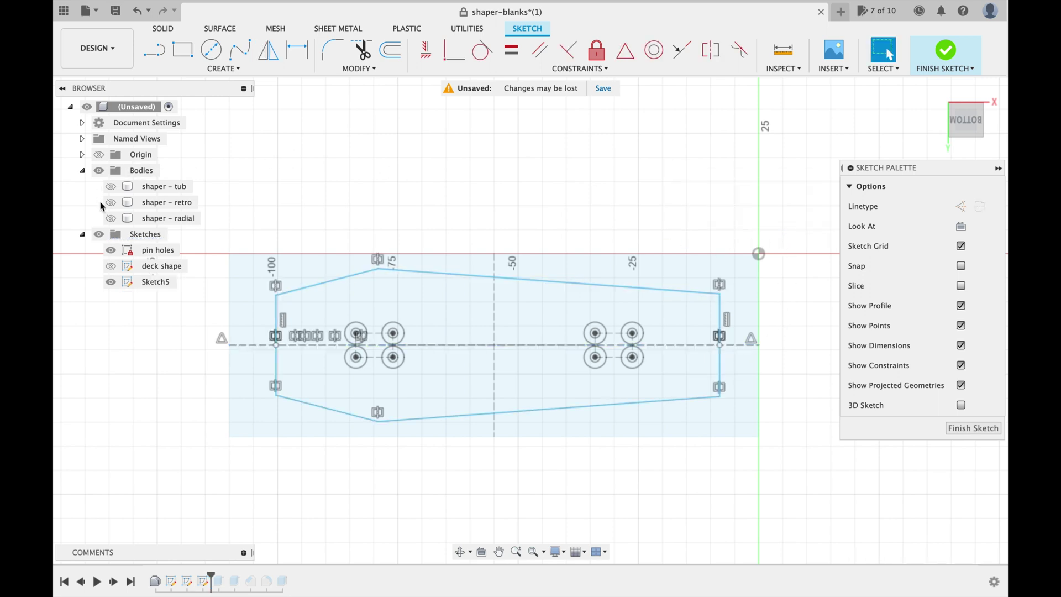
Step: Hide the pin holes sketch and dimension the deck width to 32 mm
click(112, 250)
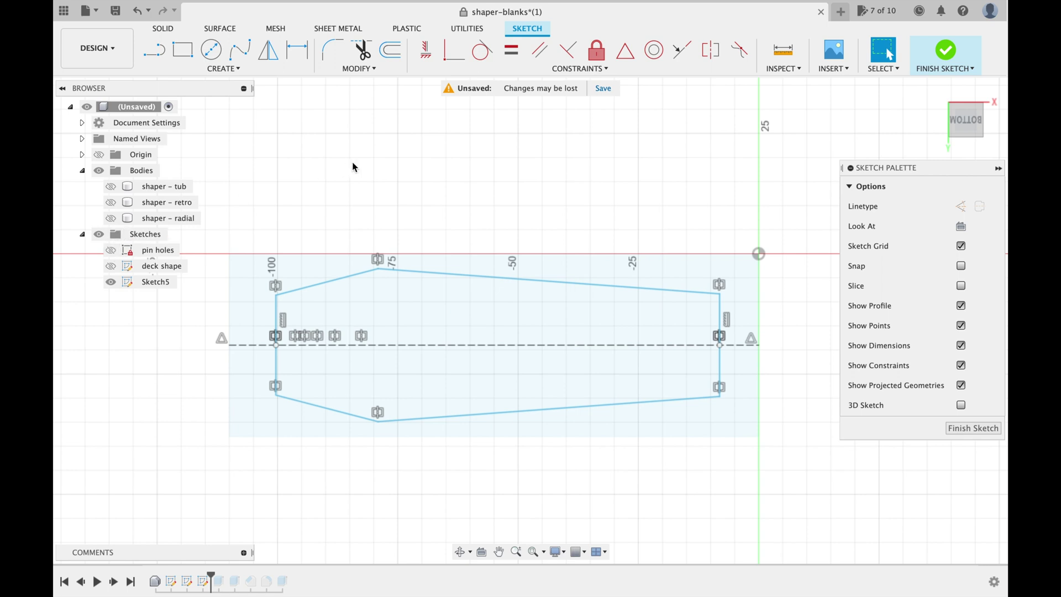
key(d)
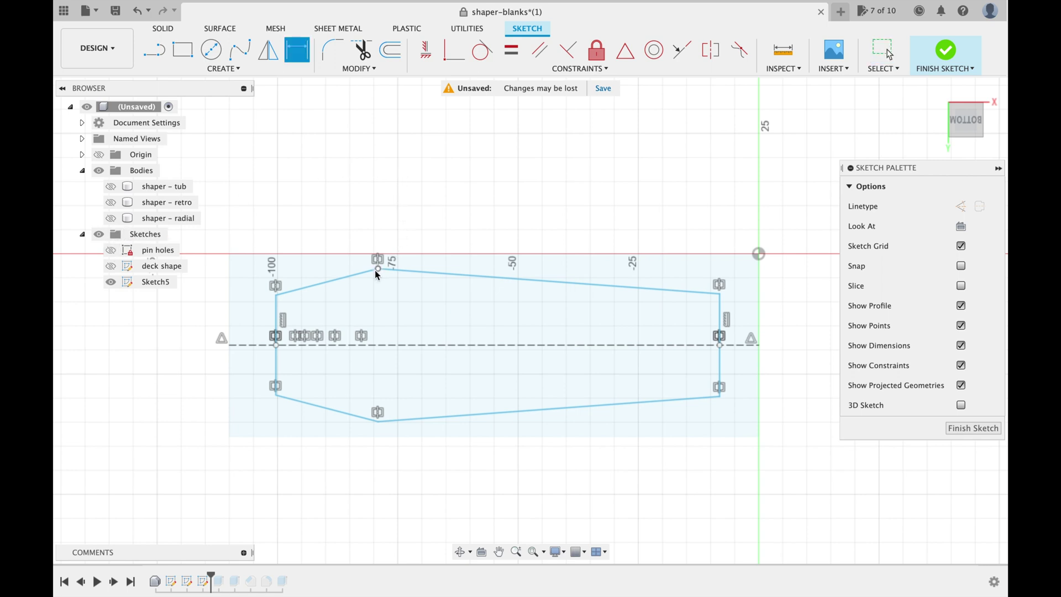
click(378, 269)
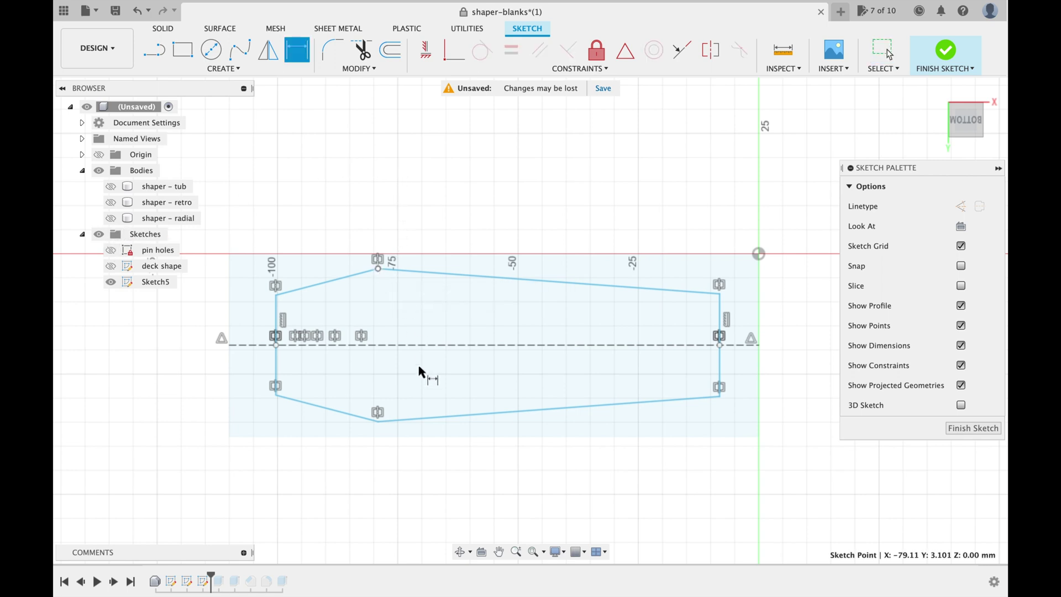
click(377, 422)
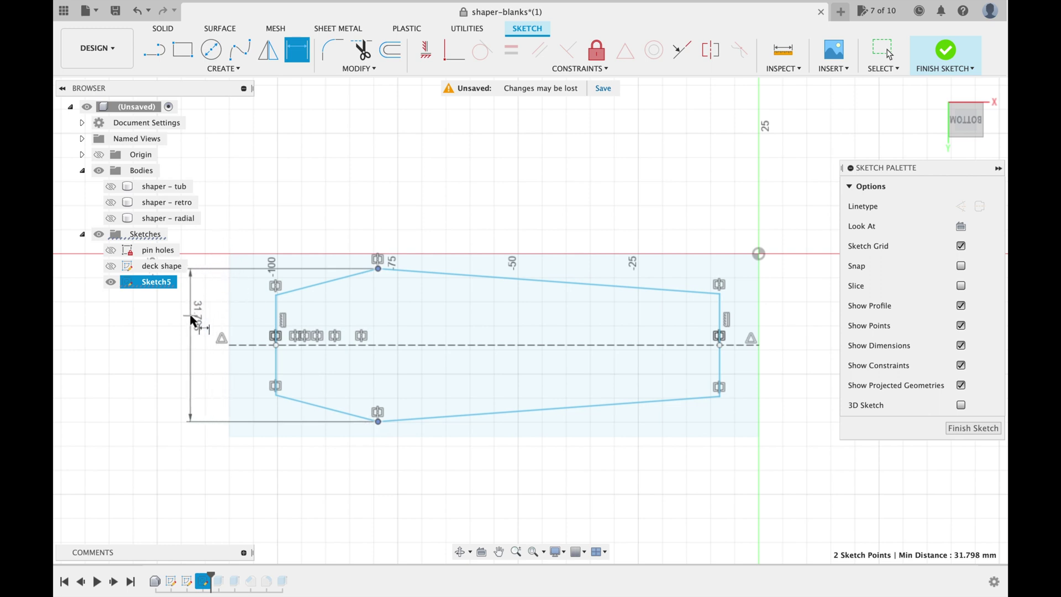
click(215, 201)
text(32)
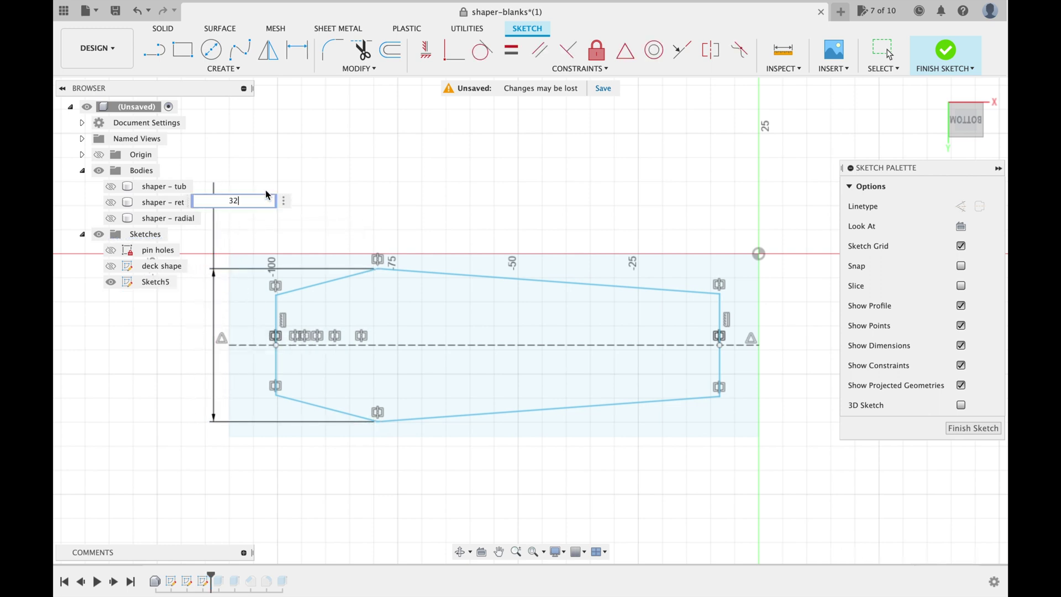
key(Return)
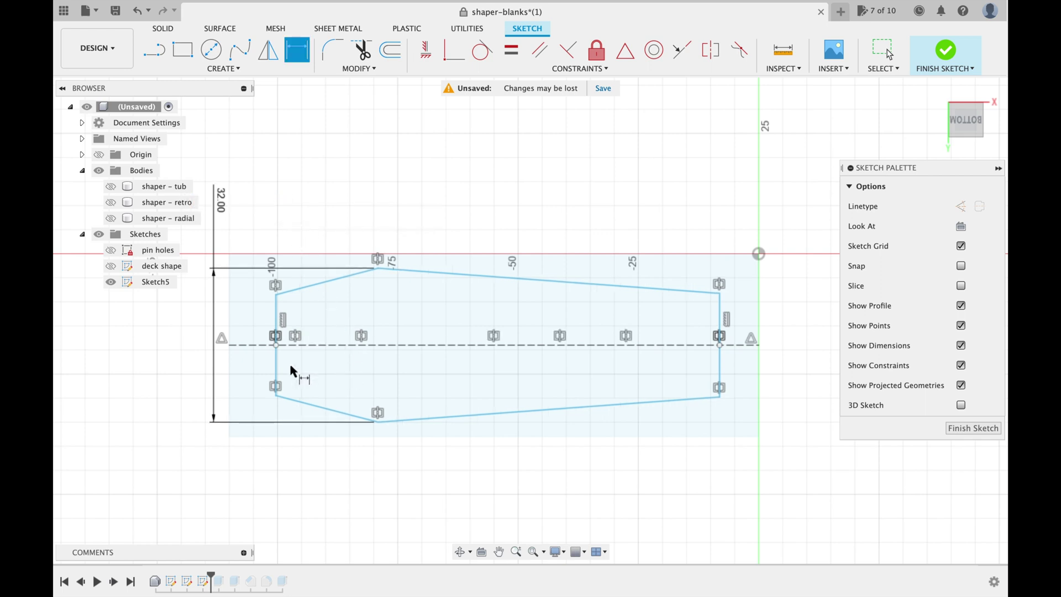
Step: Dimension the outline length to 96 mm and adjust the top-left corner
click(277, 378)
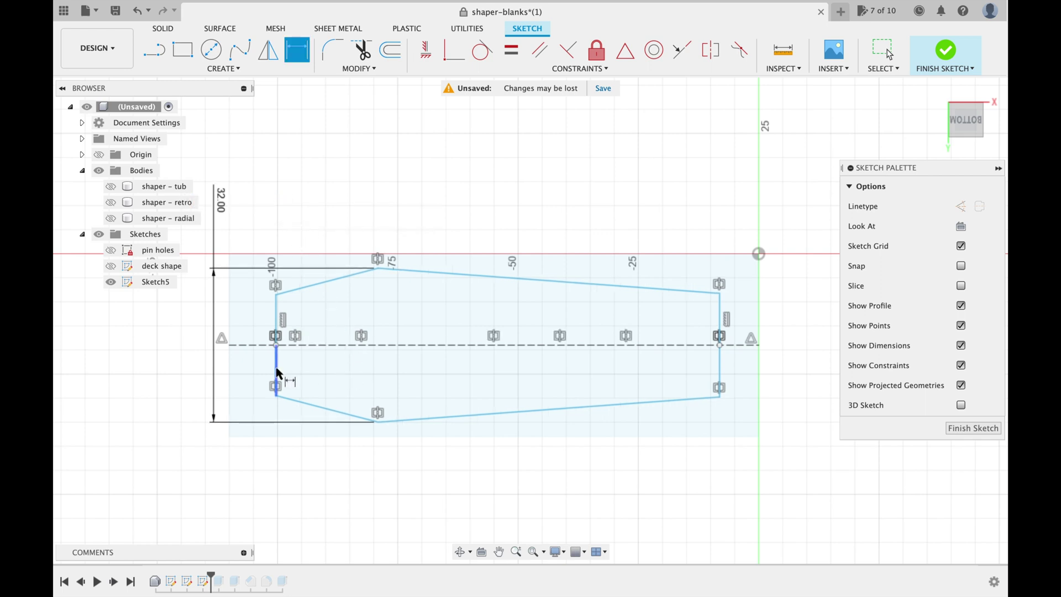
click(721, 371)
click(674, 504)
text(96)
key(Return)
key(Escape)
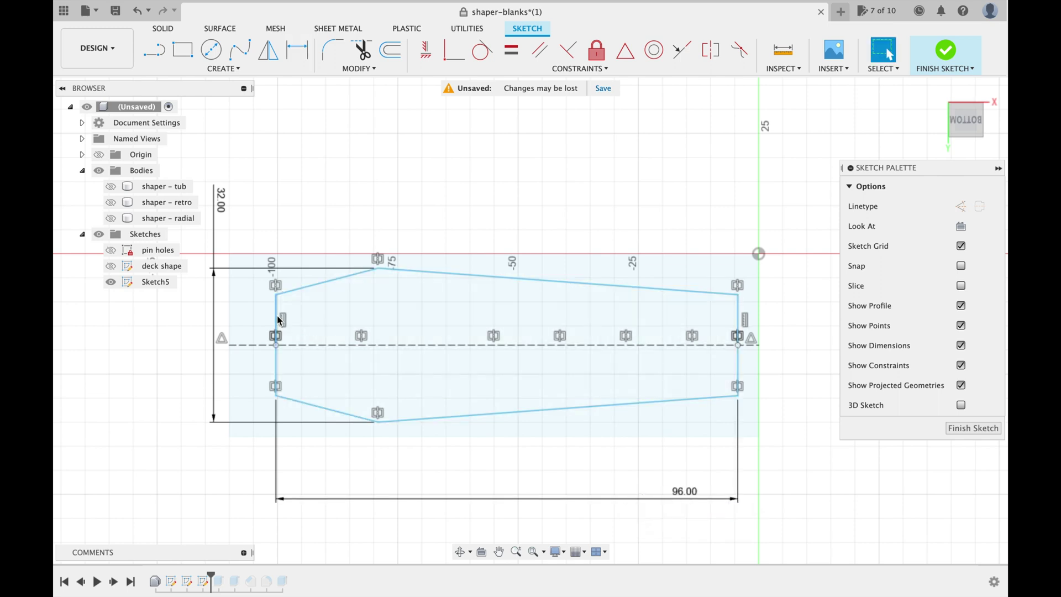
drag(276, 294, 267, 300)
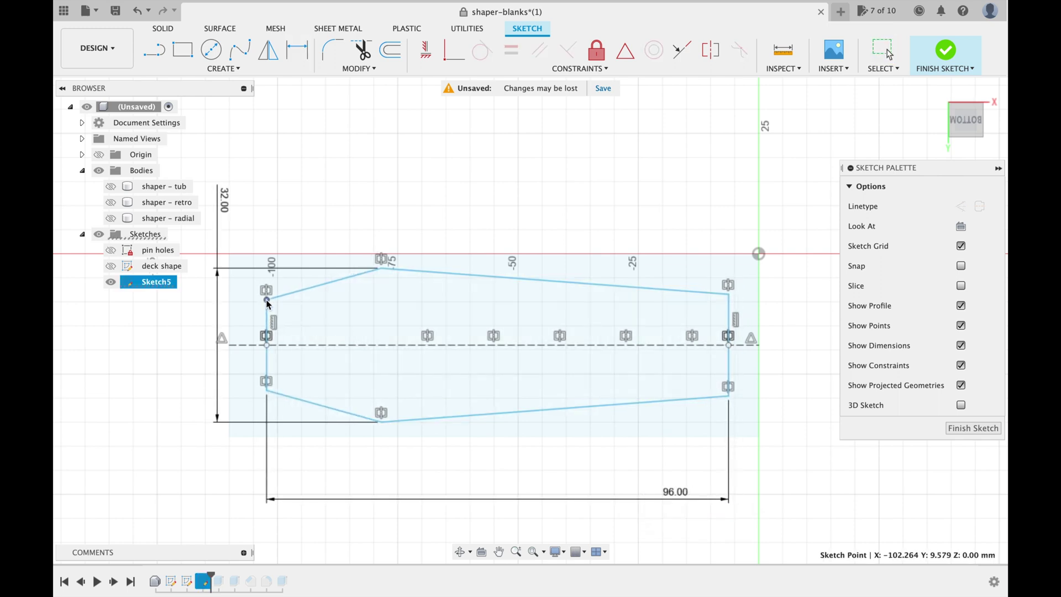
Step: Dimension the right end edge to 22 mm and the narrow left end to 18 mm
key(d)
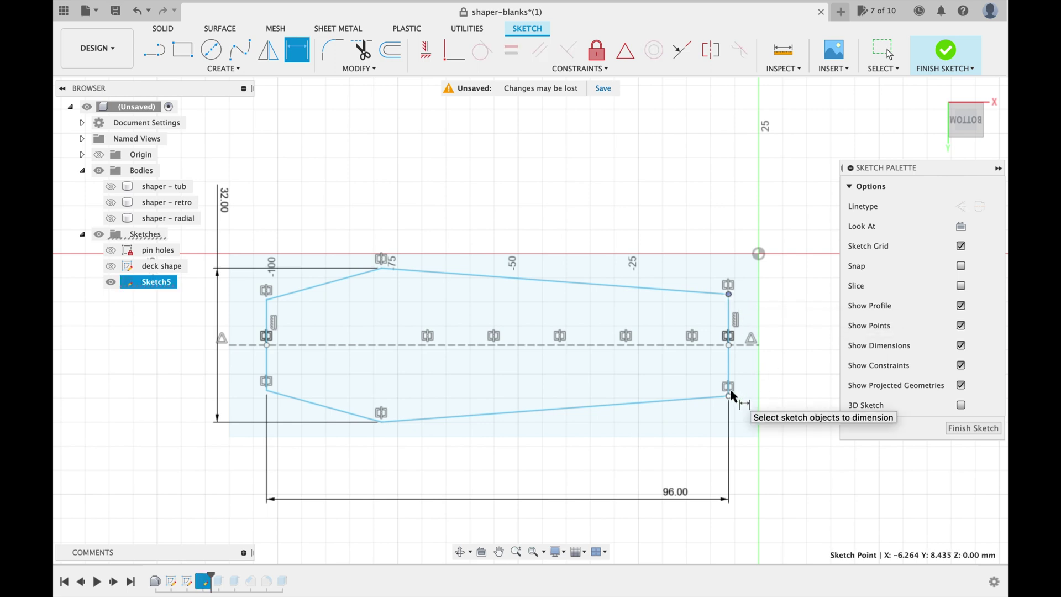
click(729, 386)
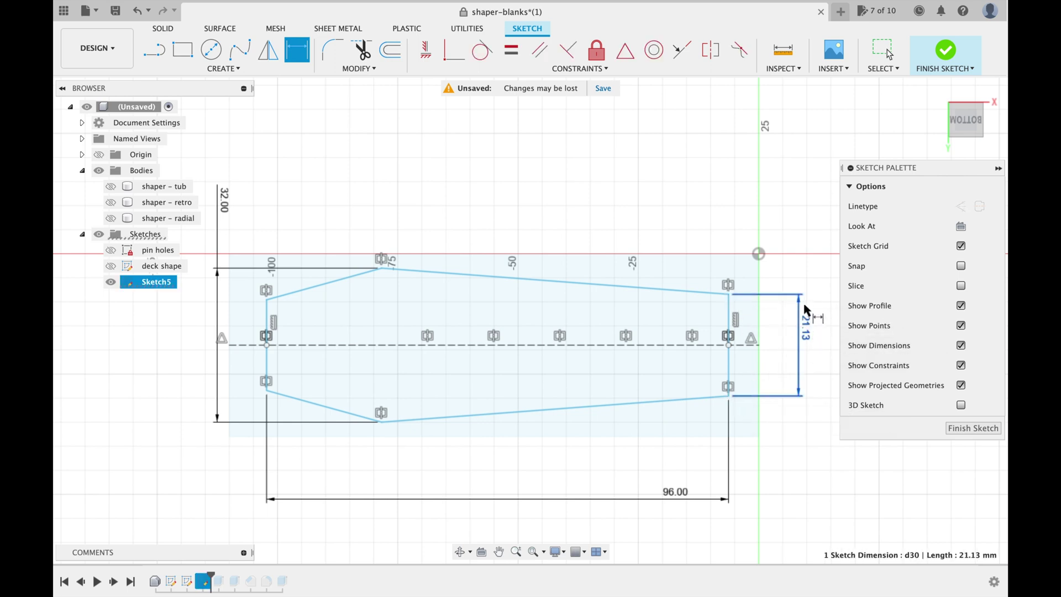
click(809, 303)
text(22)
key(Return)
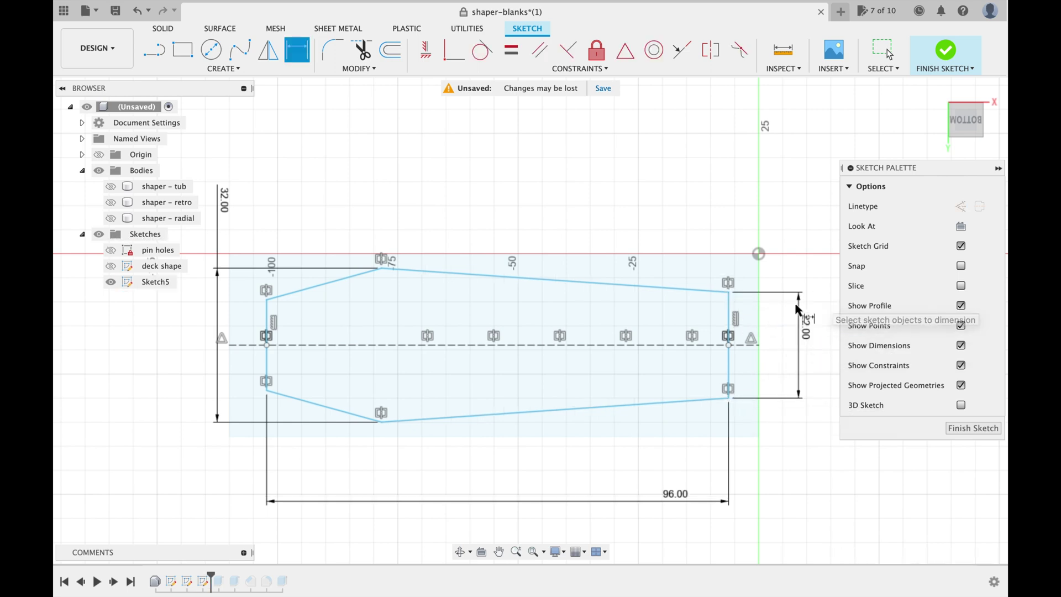
click(267, 299)
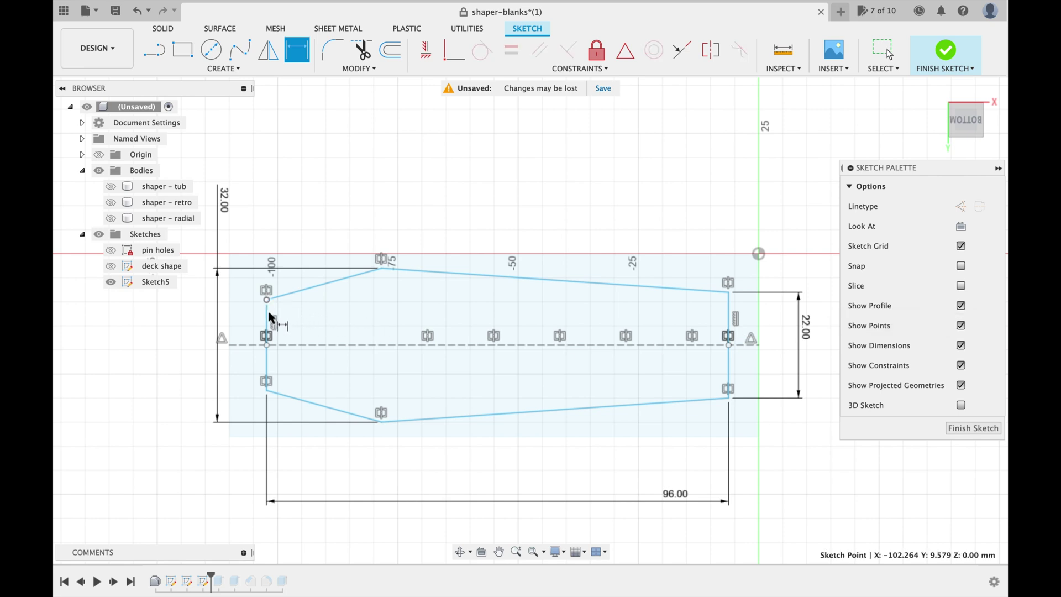
click(266, 391)
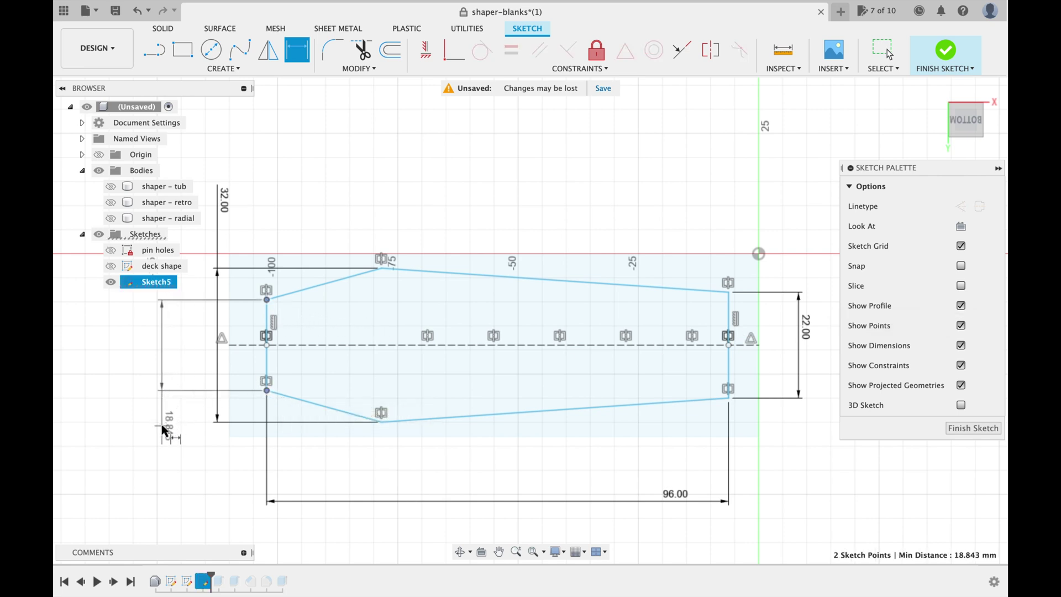
click(162, 427)
text(18)
key(Return)
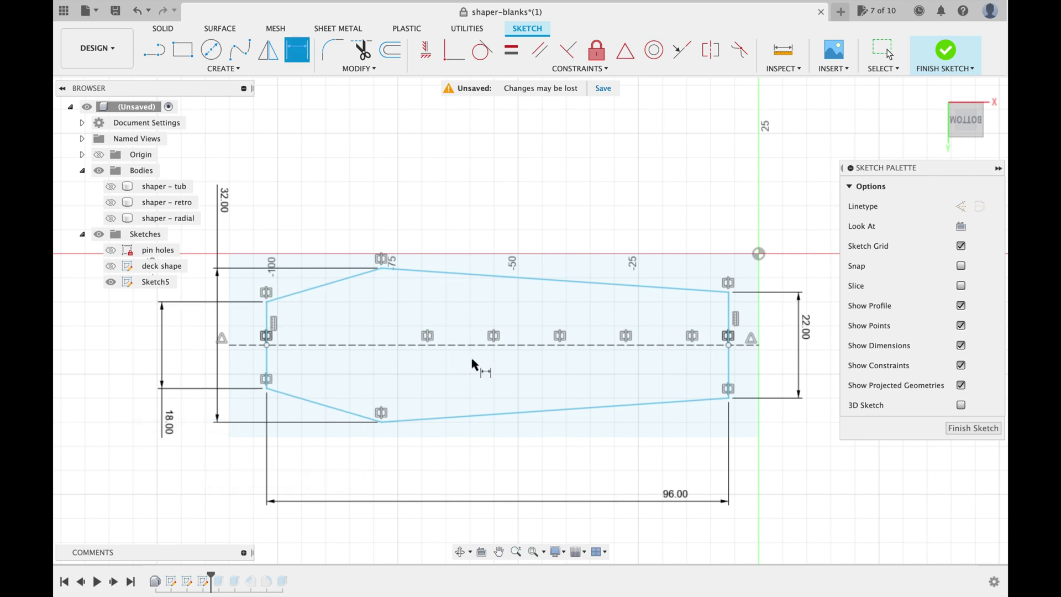
Step: Finish the coffin sketch, roll history past Fillet1, pick the profile and show shaper - radial
click(946, 51)
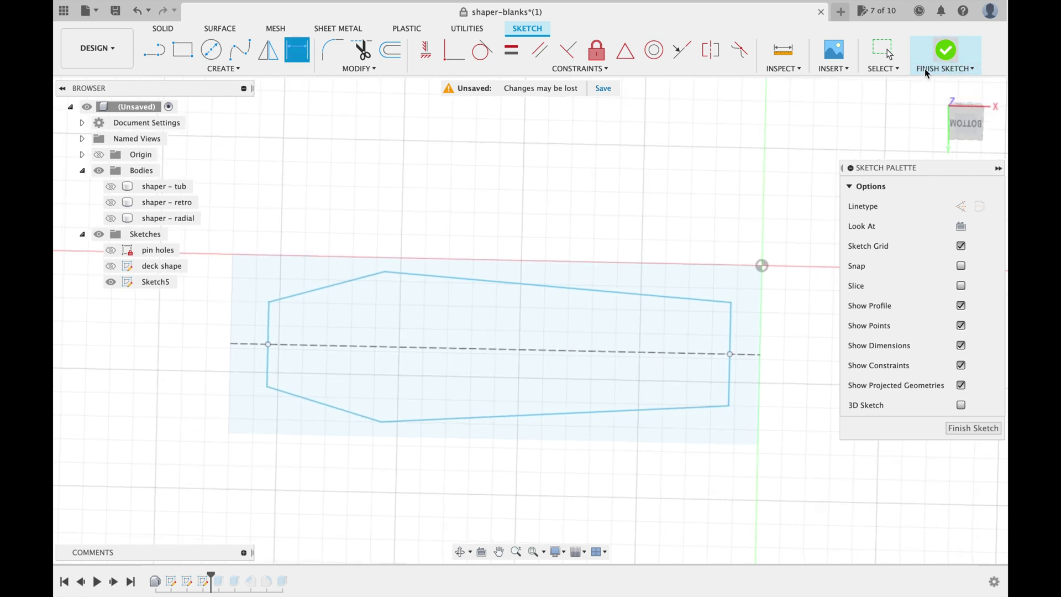
click(936, 89)
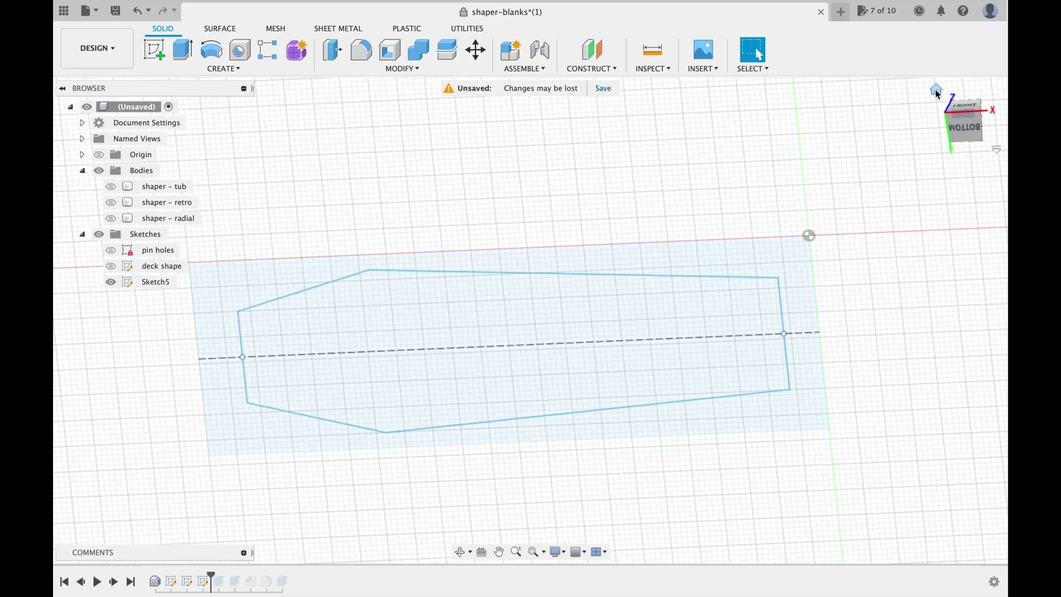
scroll(622, 247, down, 3)
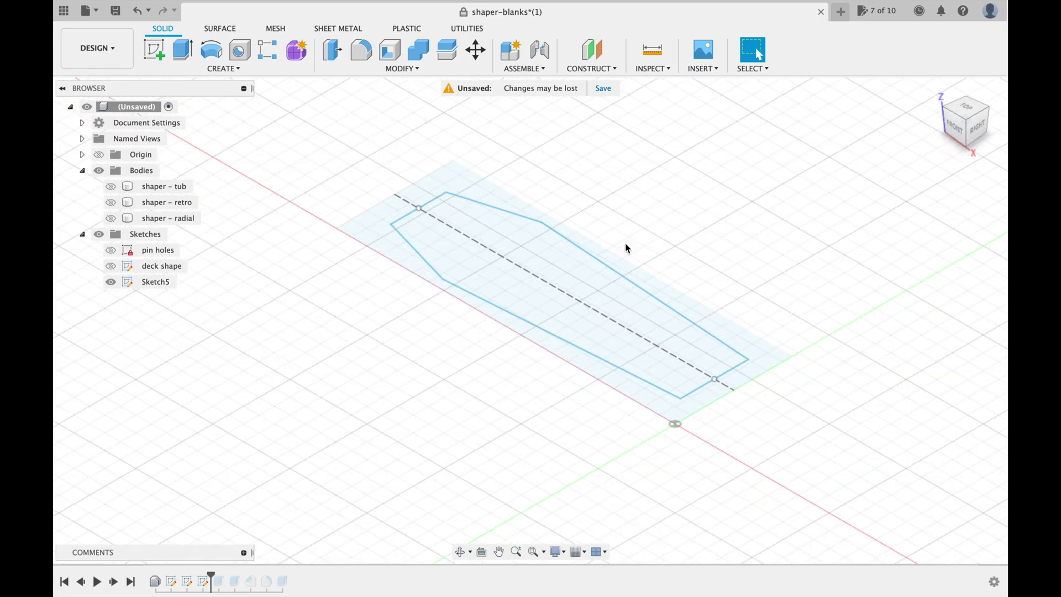
mouse_move(636, 246)
middle_down()
mouse_move(571, 296)
mouse_move(592, 291)
middle_up()
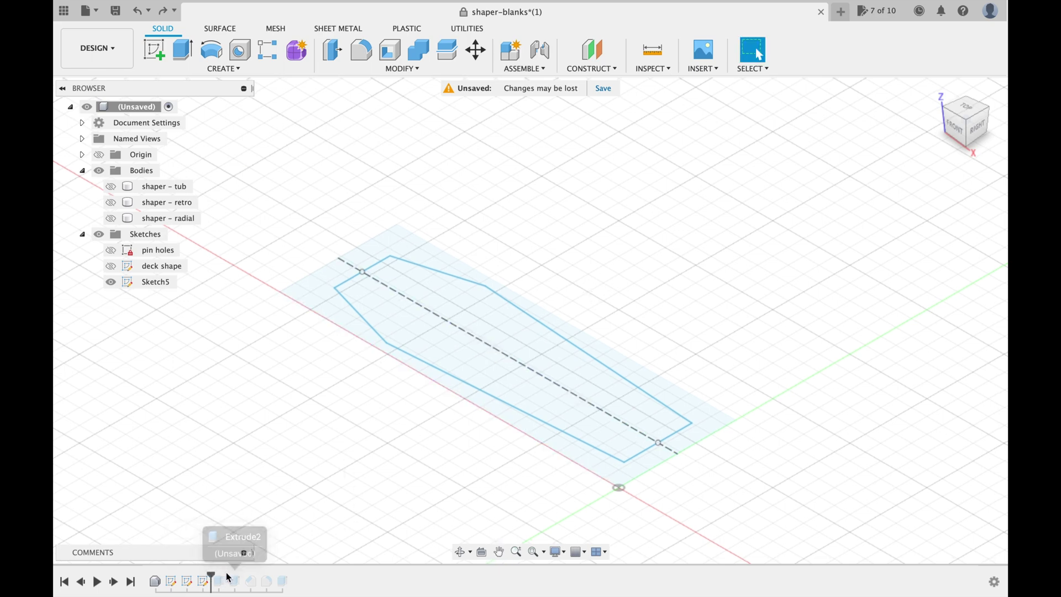
drag(211, 575, 274, 576)
click(416, 329)
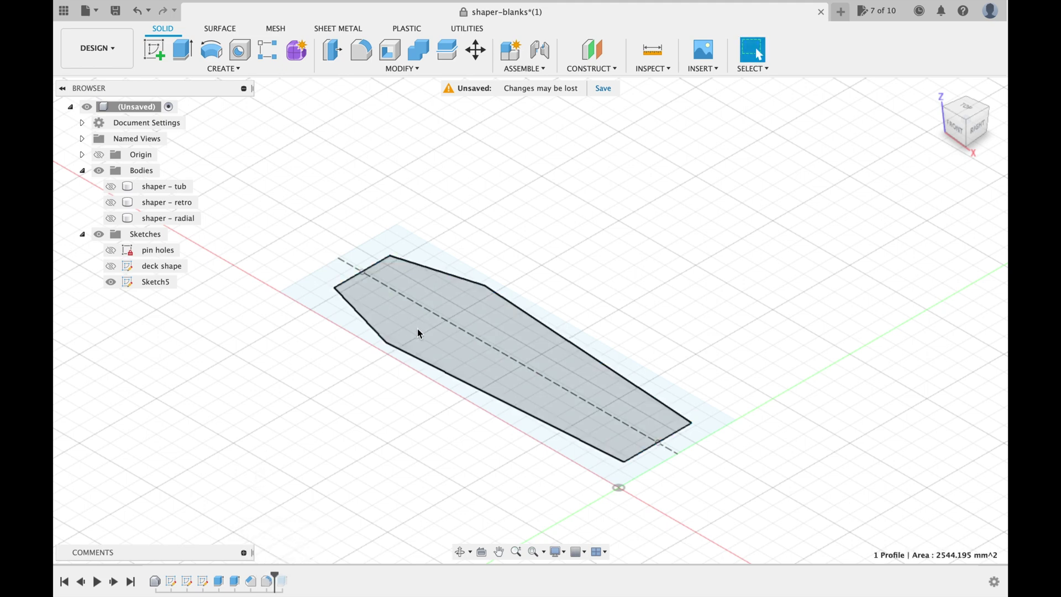
click(112, 219)
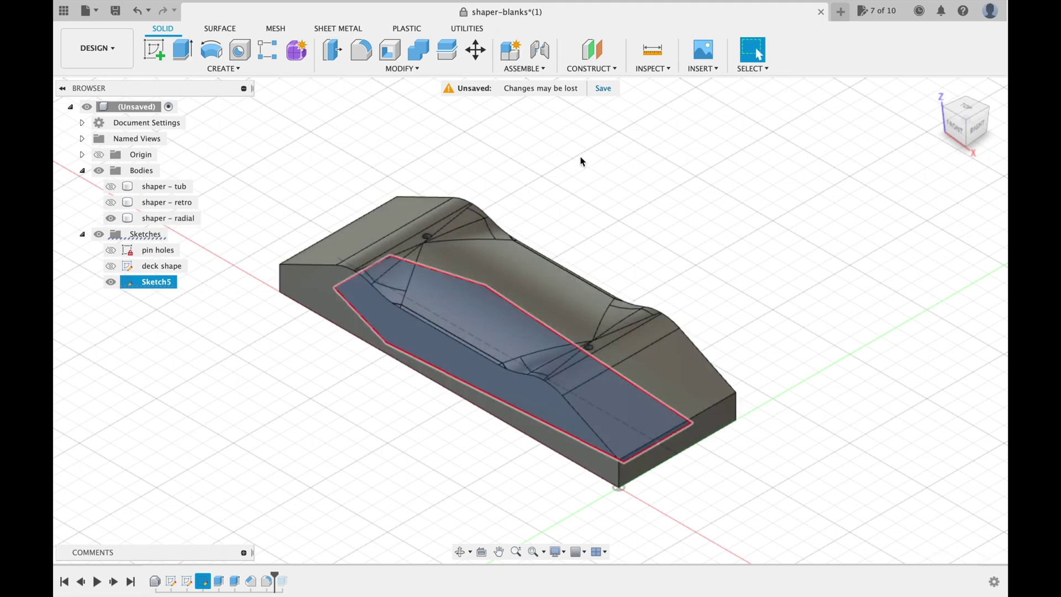
Step: Extrude the coffin profile with extent All and the Intersect operation
click(183, 50)
drag(512, 375, 506, 260)
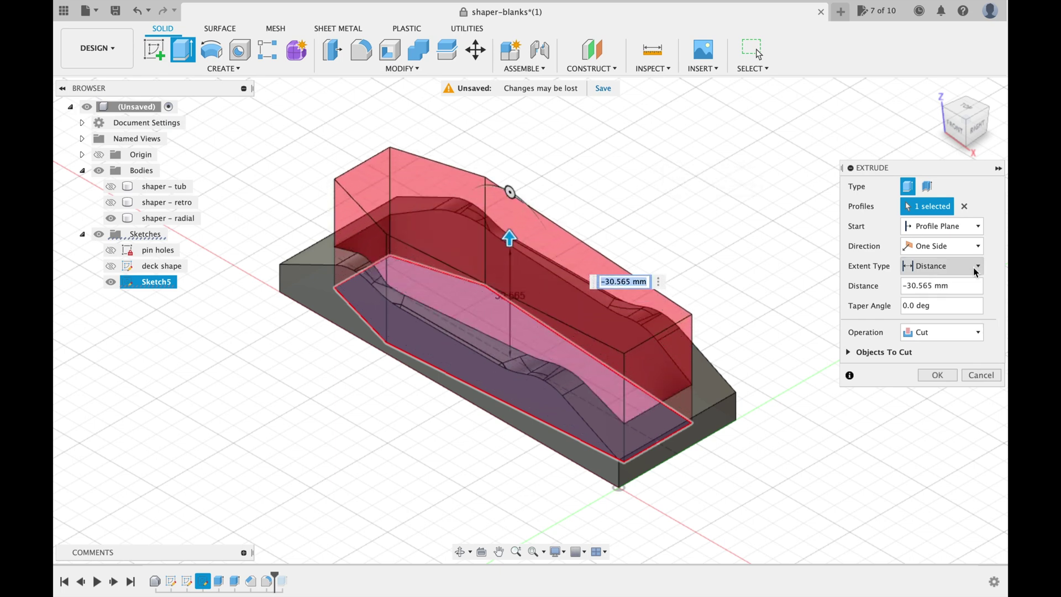
click(943, 266)
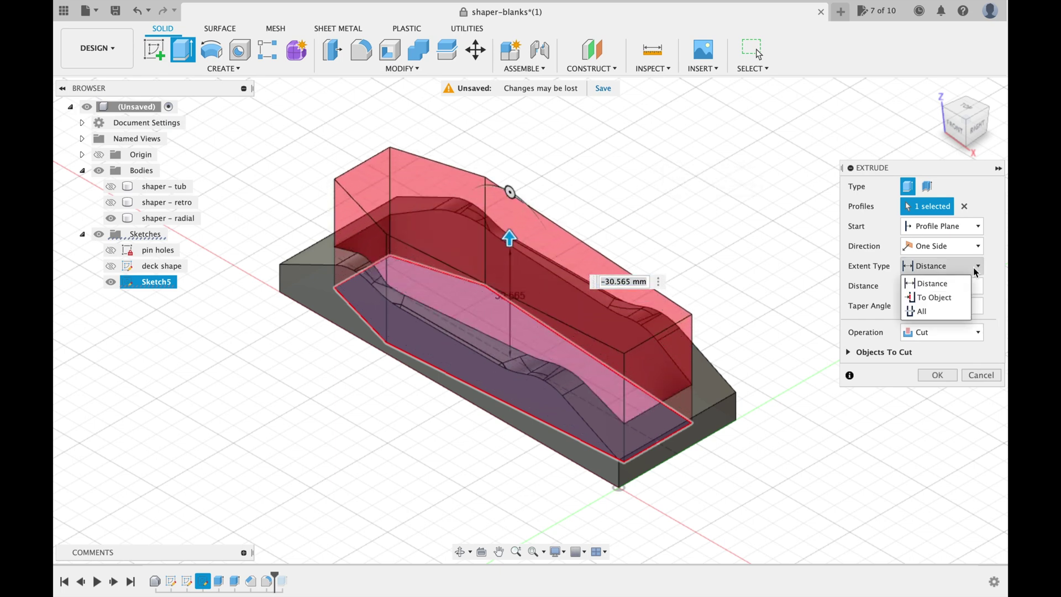
click(945, 312)
click(940, 334)
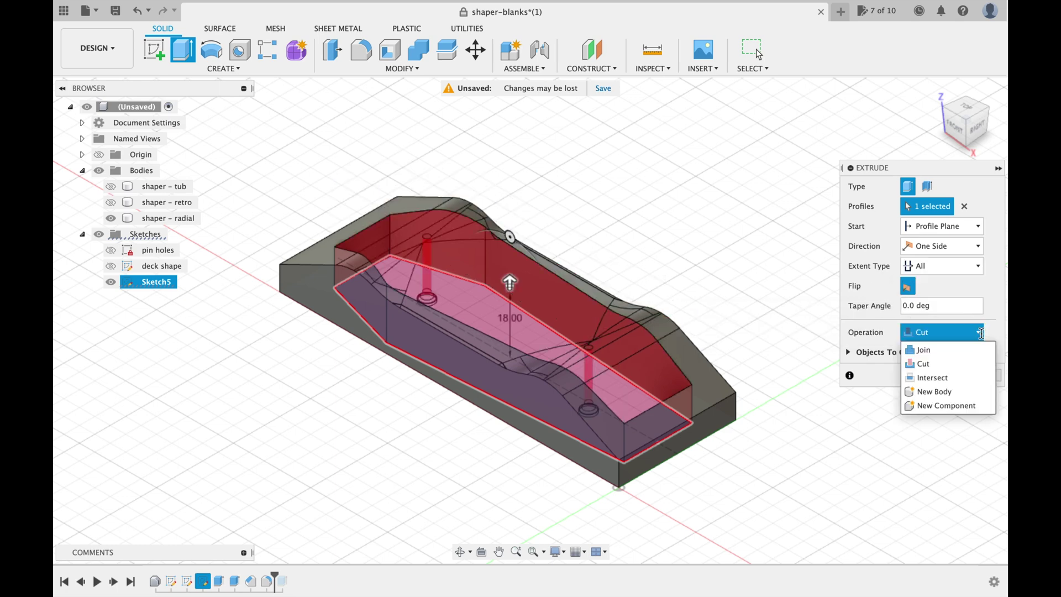
click(951, 375)
mouse_move(951, 375)
shift+middle_down()
mouse_move(624, 307)
mouse_move(942, 376)
shift+middle_up()
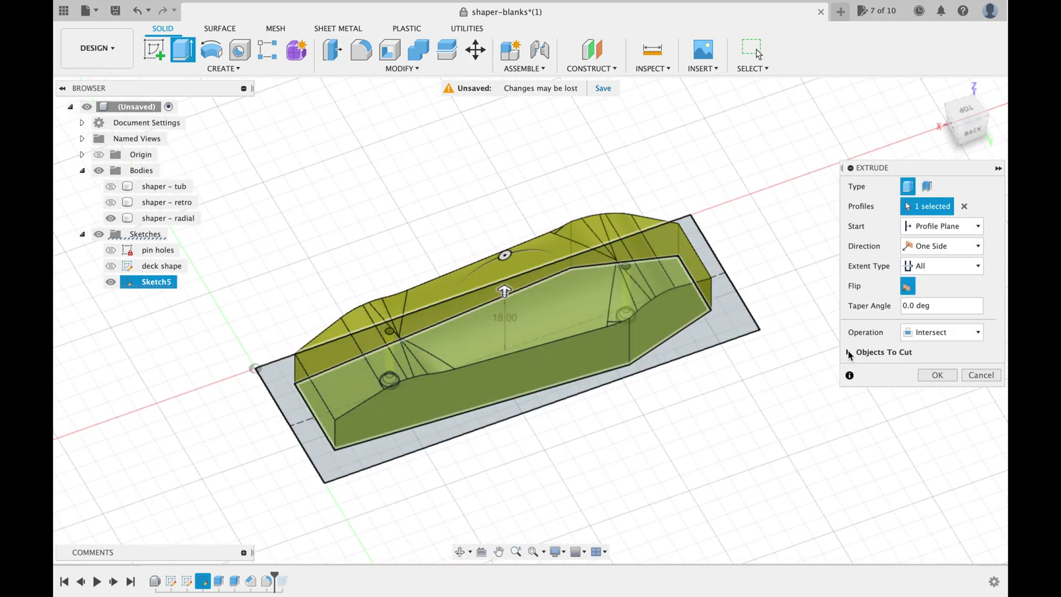
click(940, 376)
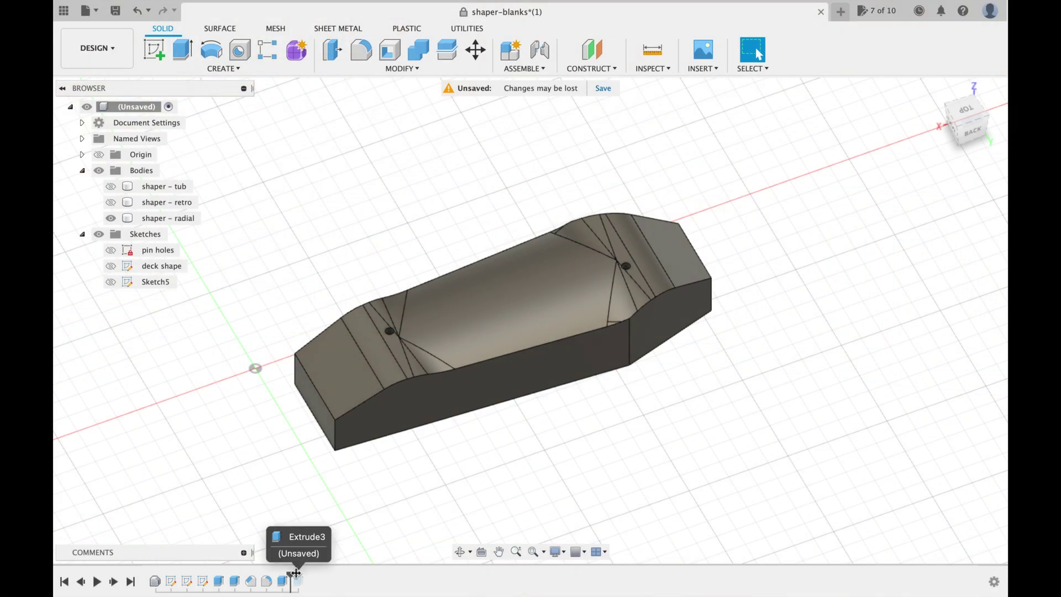
Step: Roll history to the latest feature and delete Extrude3 from the timeline
drag(295, 573, 306, 574)
mouse_move(744, 336)
shift+middle_down()
mouse_move(752, 364)
mouse_move(763, 337)
shift+middle_up()
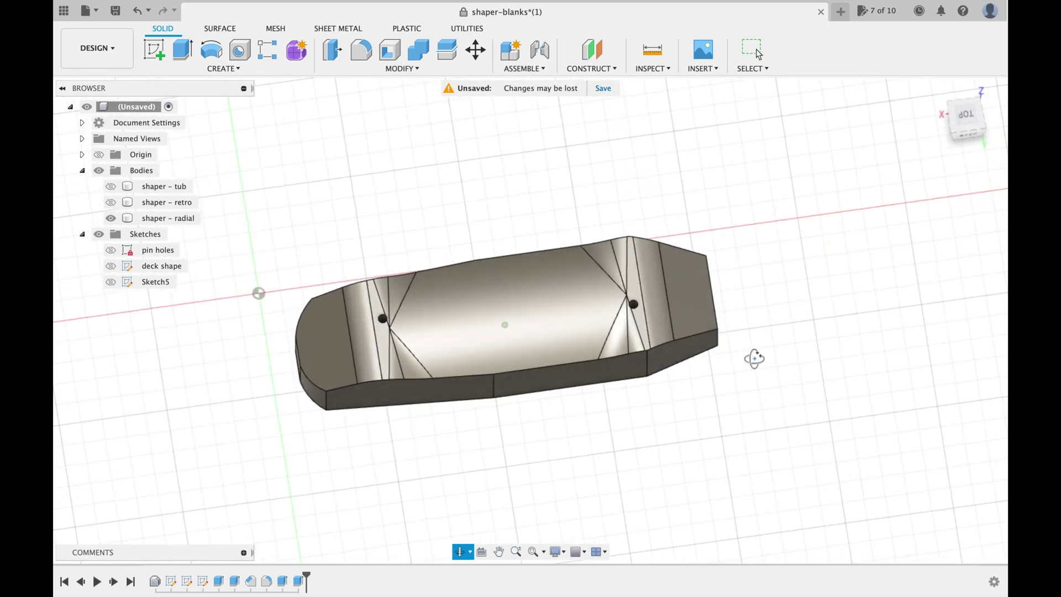
shift+middle_drag(762, 338, 754, 357)
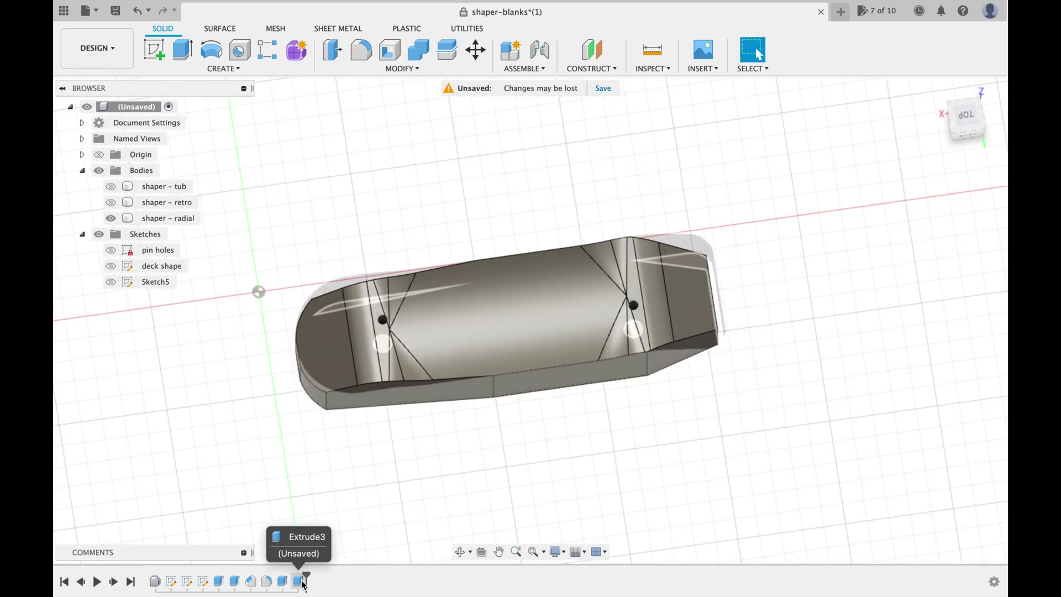
right_click(303, 583)
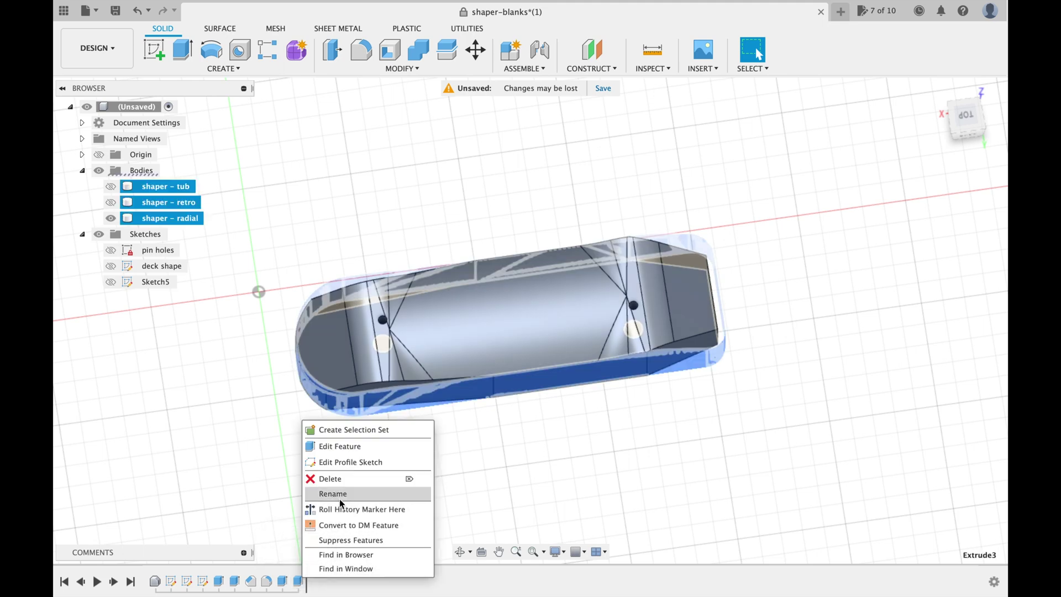
click(344, 480)
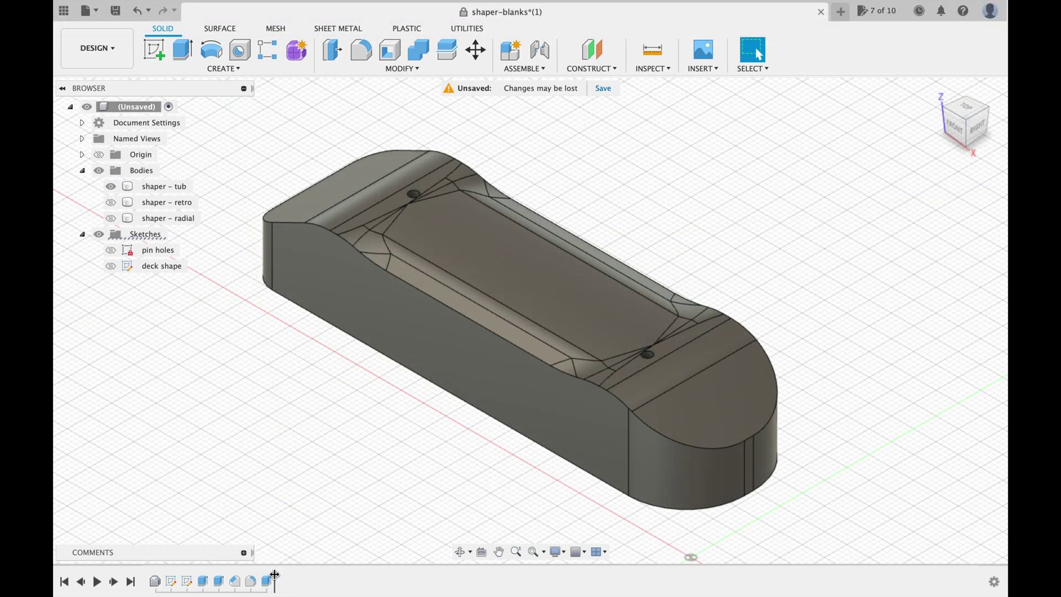
Step: Roll history back to just after Extrude1, view the underside and start a new sketch
drag(274, 575, 195, 585)
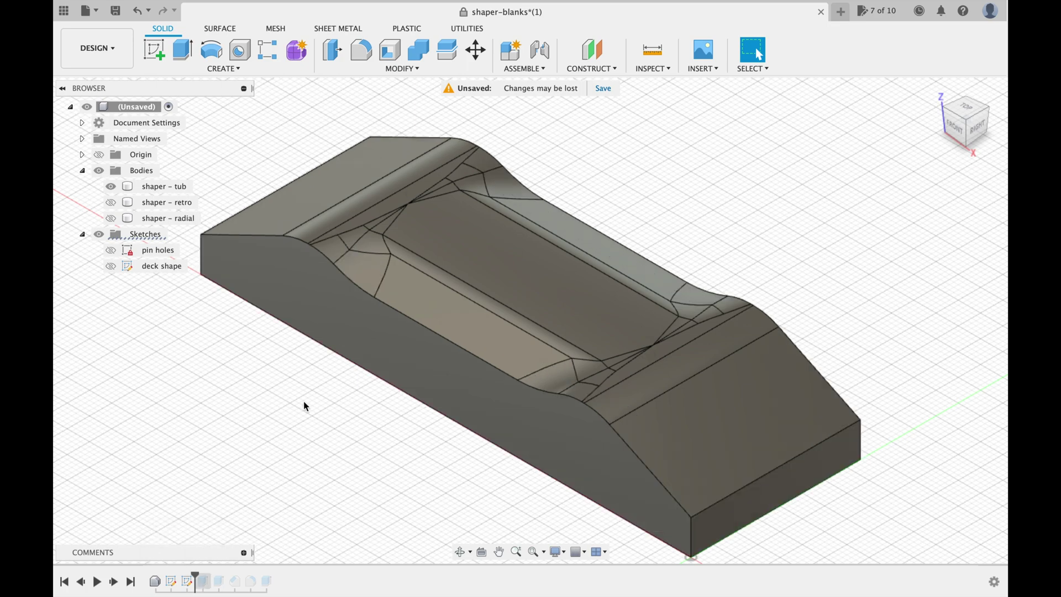
shift+middle_drag(413, 470, 402, 371)
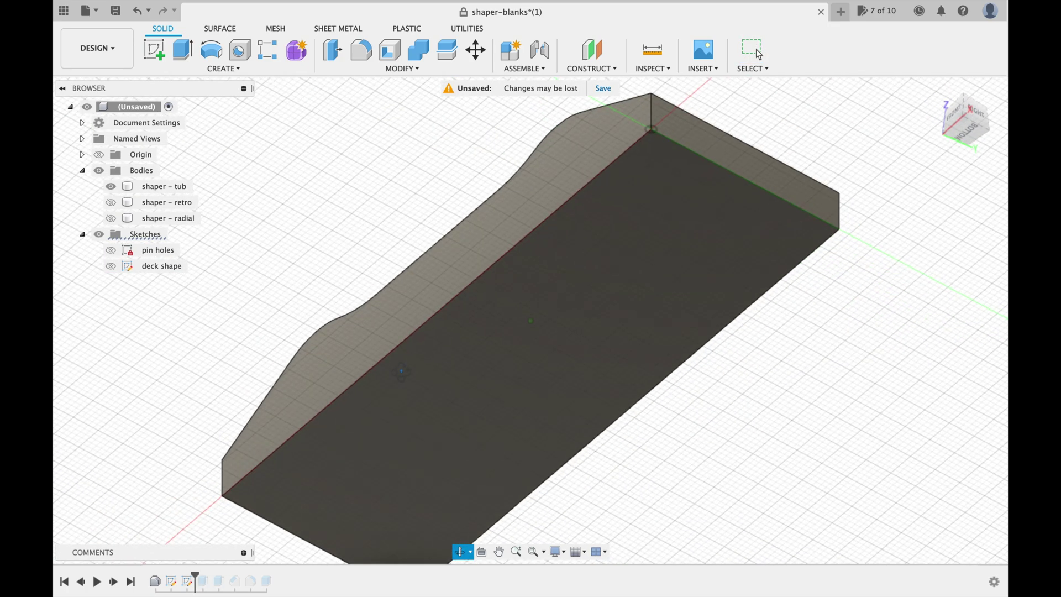
scroll(401, 370, down, 5)
key(Escape)
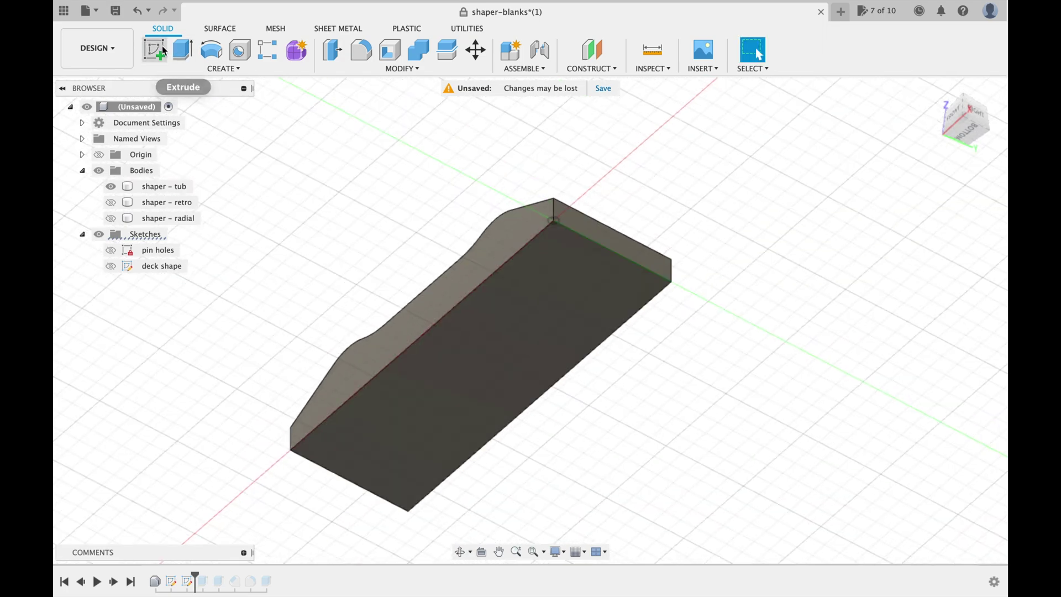
click(161, 50)
Step: Place the sketch on the bottom face and hide the shaper - tub body
click(487, 356)
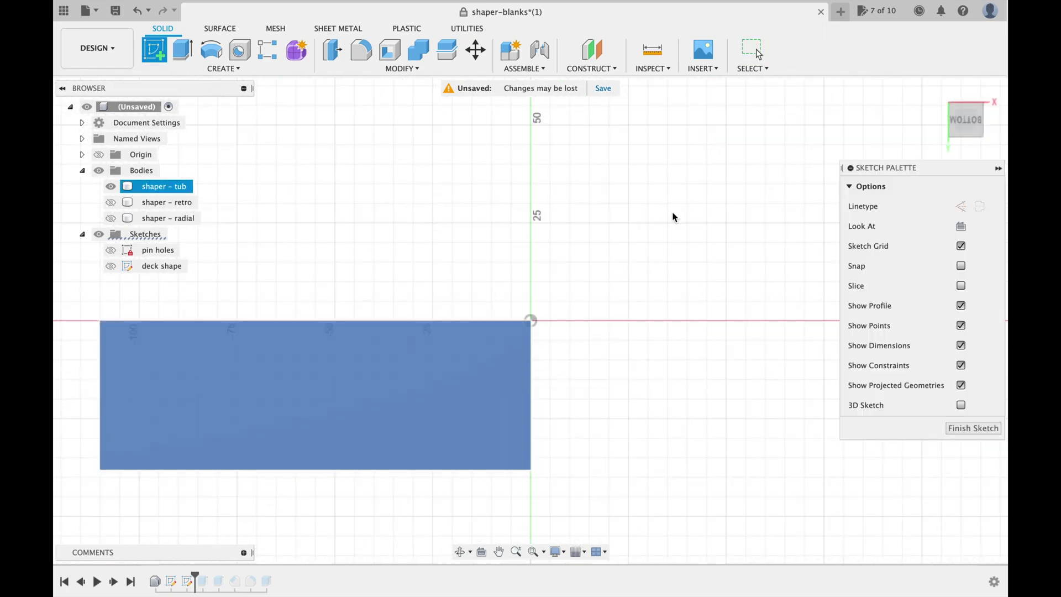
middle_drag(481, 208, 680, 142)
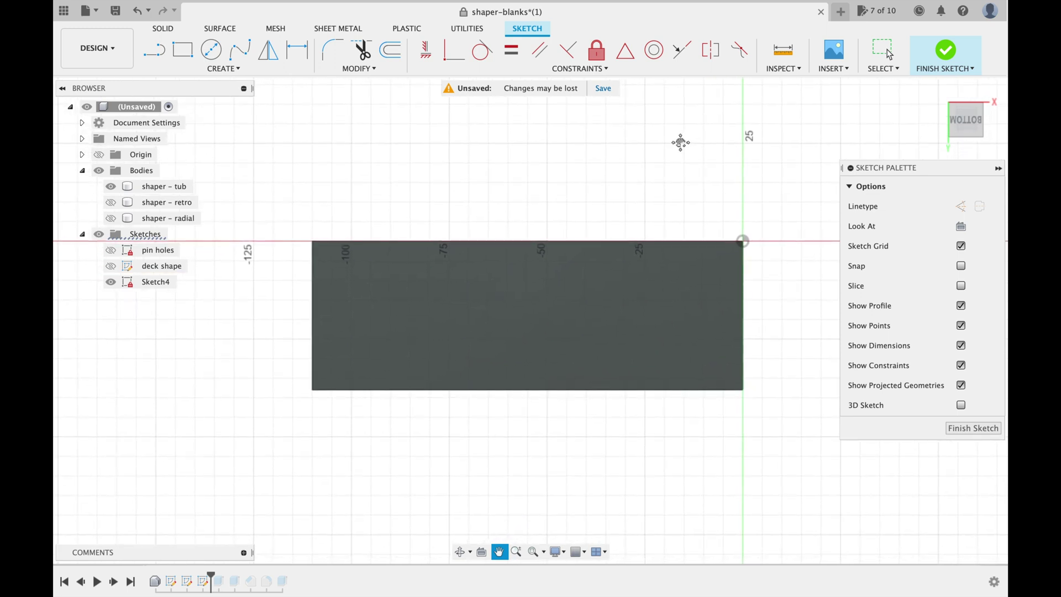
click(110, 185)
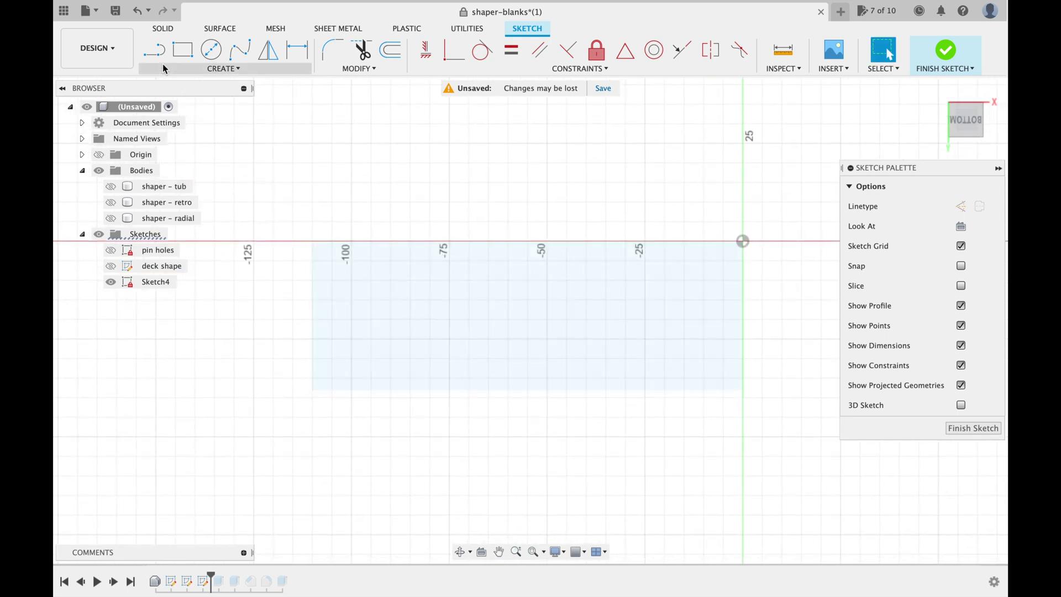
Step: Draw a vertical construction line across the profile and start the outline's bottom line
click(155, 50)
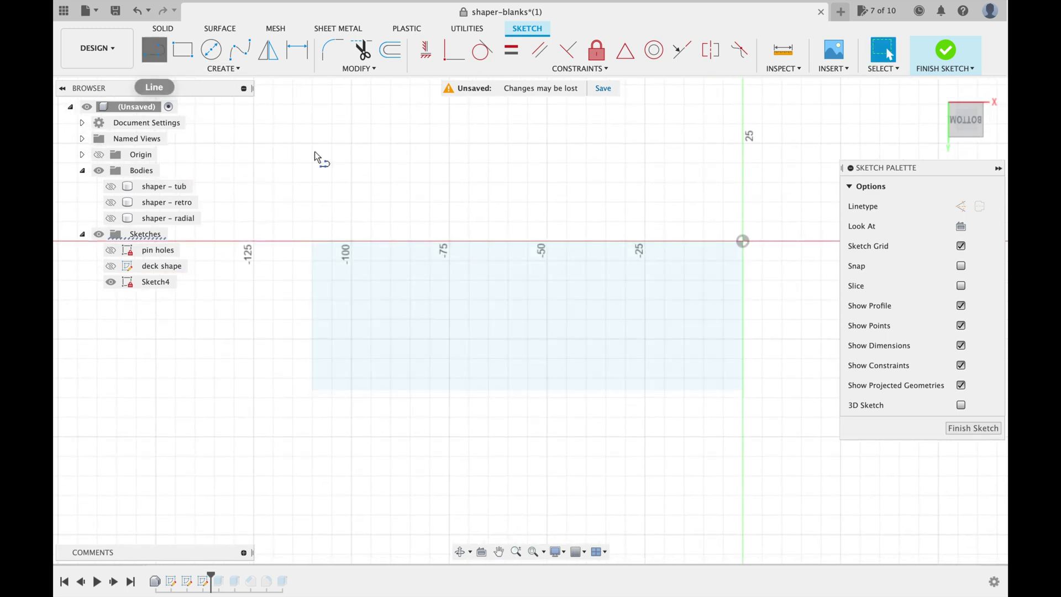
click(529, 241)
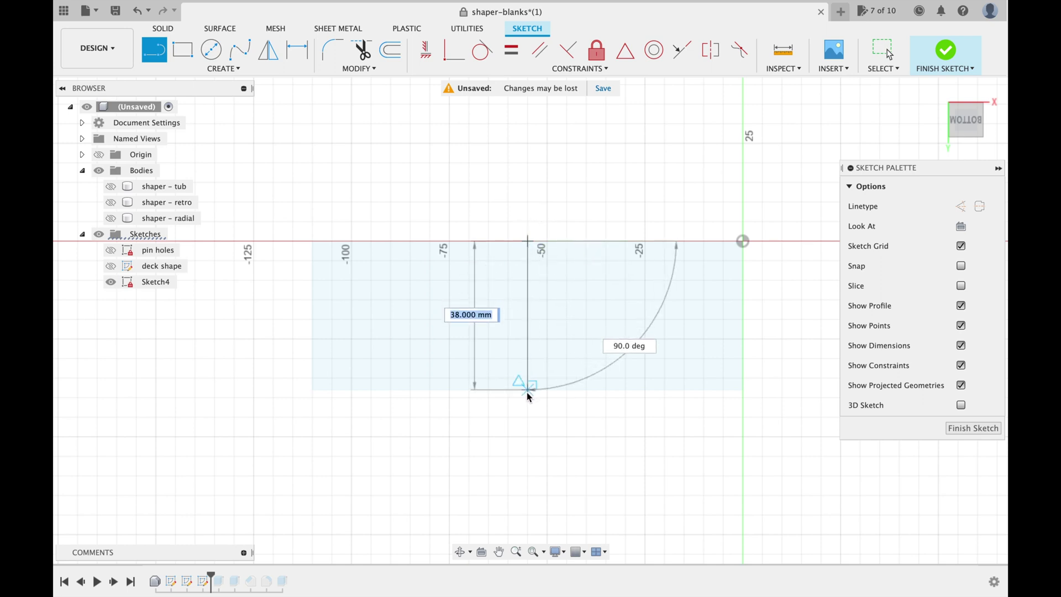
double_click(528, 384)
click(885, 52)
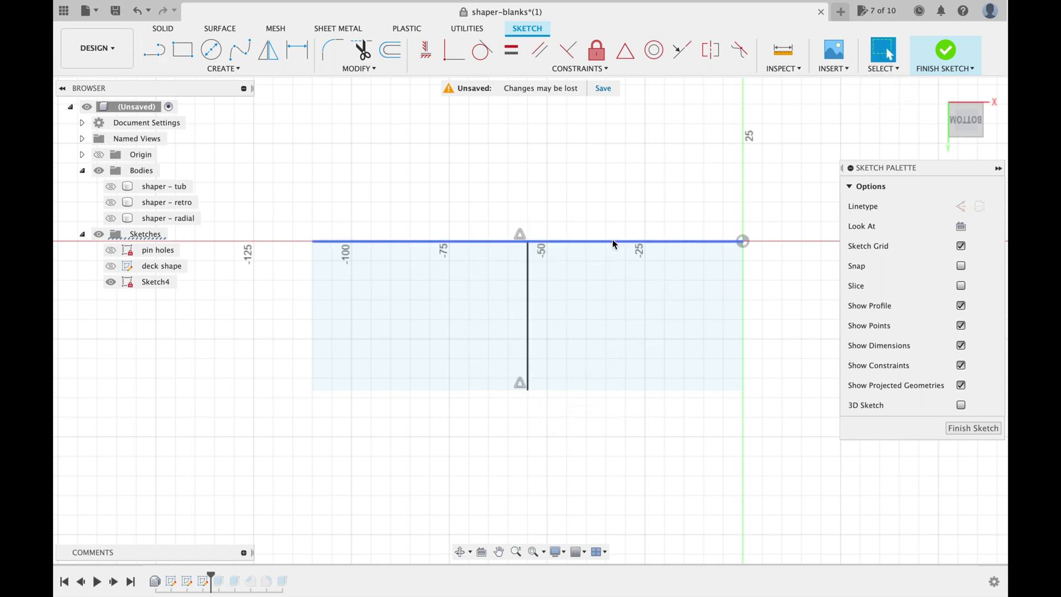
click(528, 302)
click(967, 204)
click(366, 165)
click(155, 50)
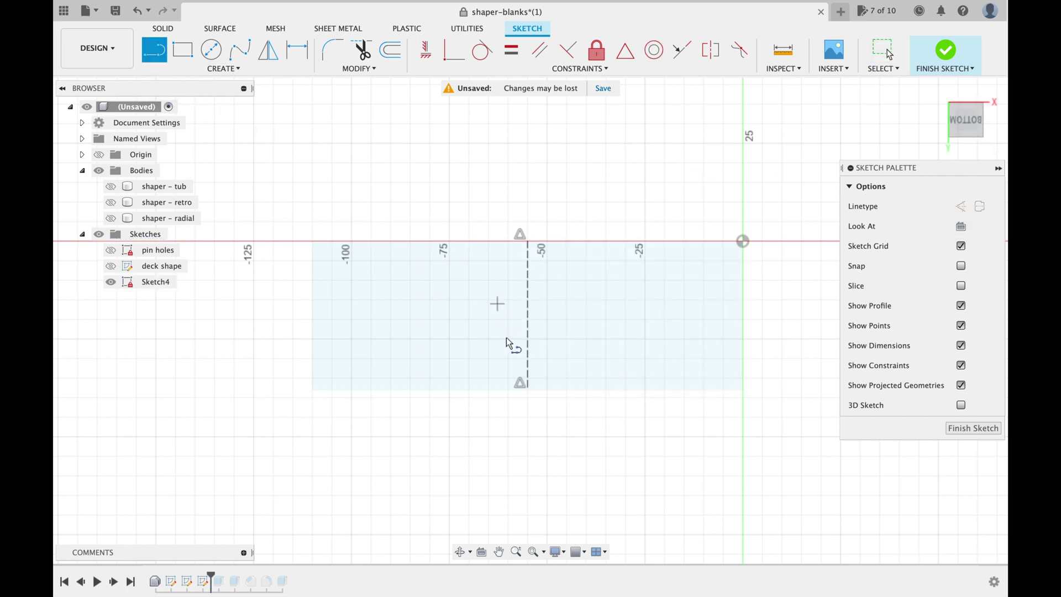
click(407, 360)
Step: Draw the bottom and top lines joined by tangent arcs into a closed tapered slot
click(623, 360)
drag(623, 360, 669, 333)
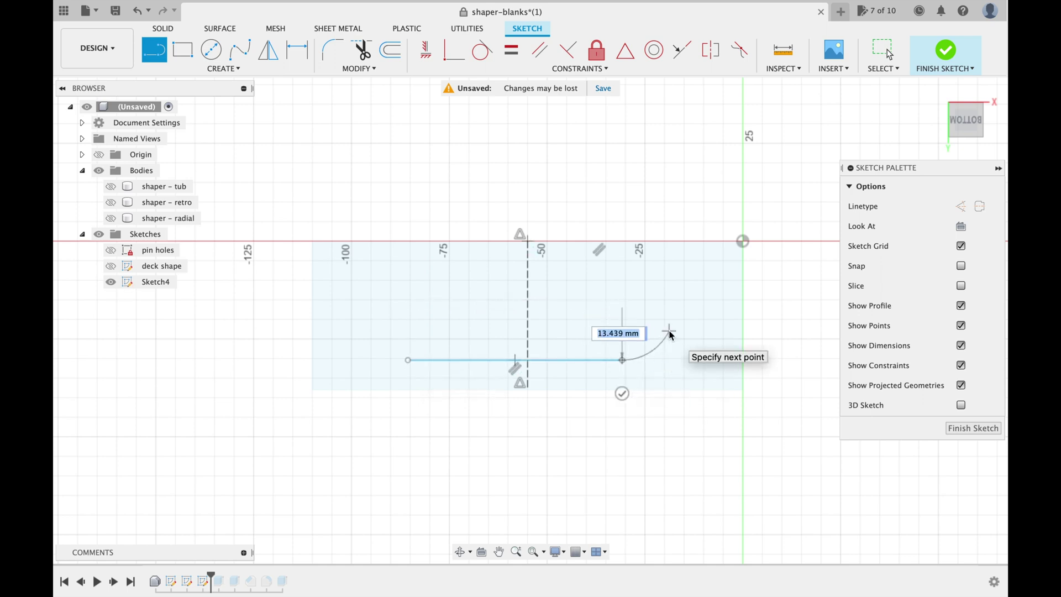
drag(670, 332, 626, 294)
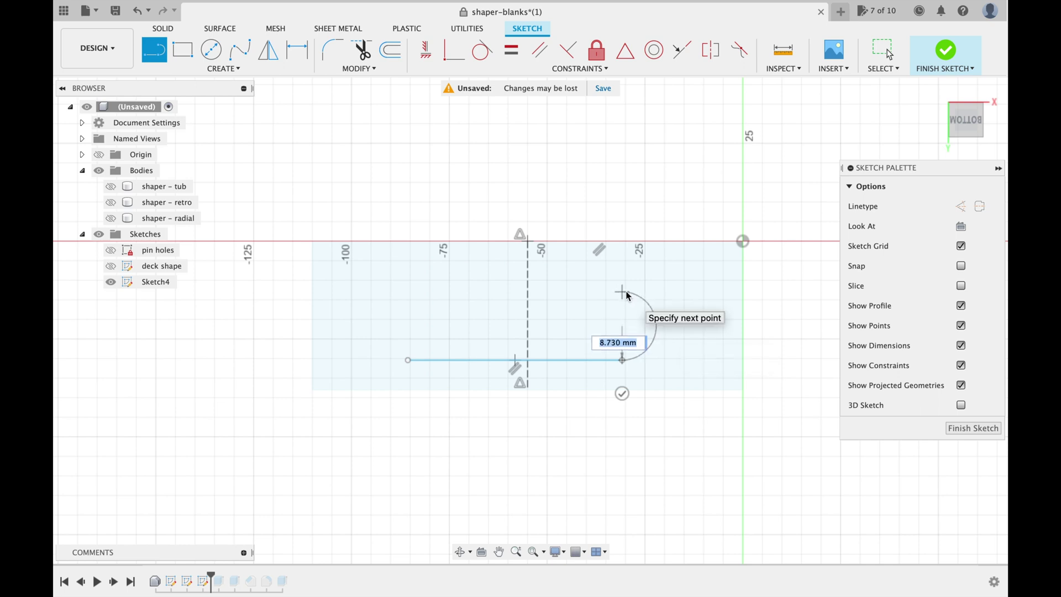
drag(626, 294, 623, 292)
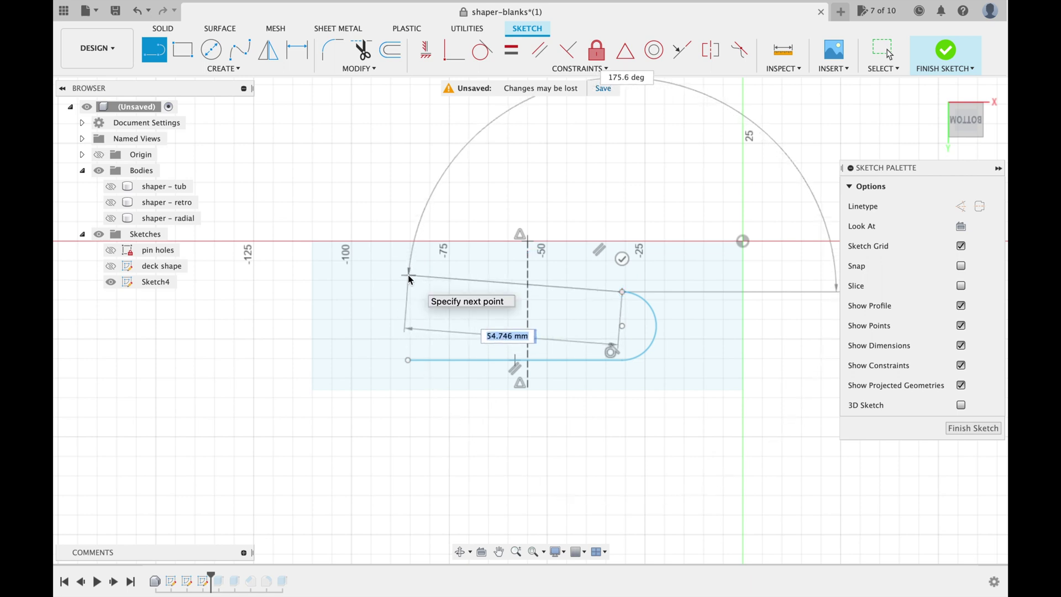
drag(408, 276, 406, 361)
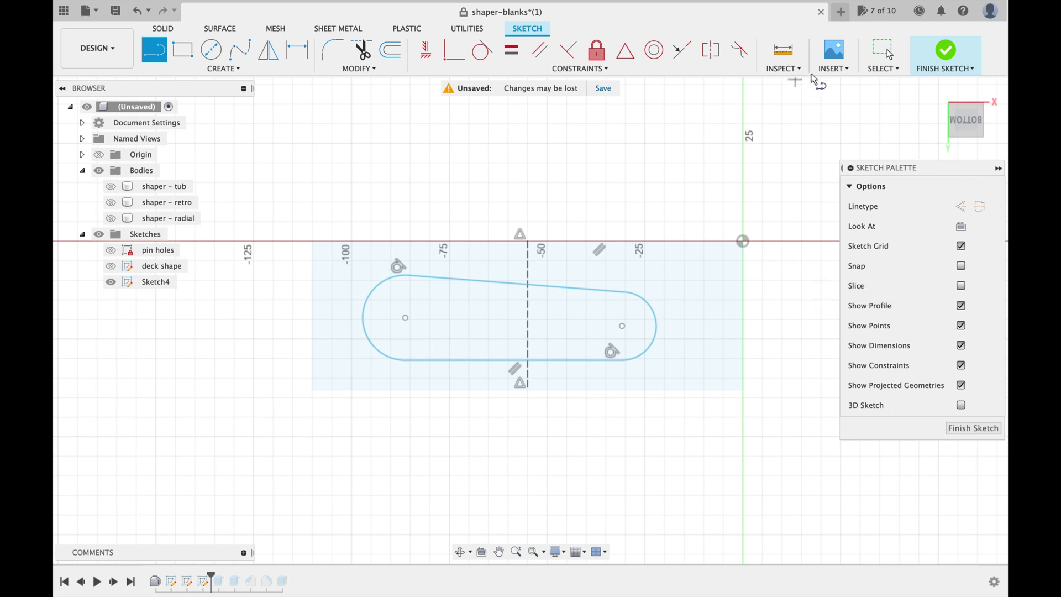
click(877, 57)
Step: Make the right arc tangent to the top line and the bottom line tangent to the left arc
click(650, 302)
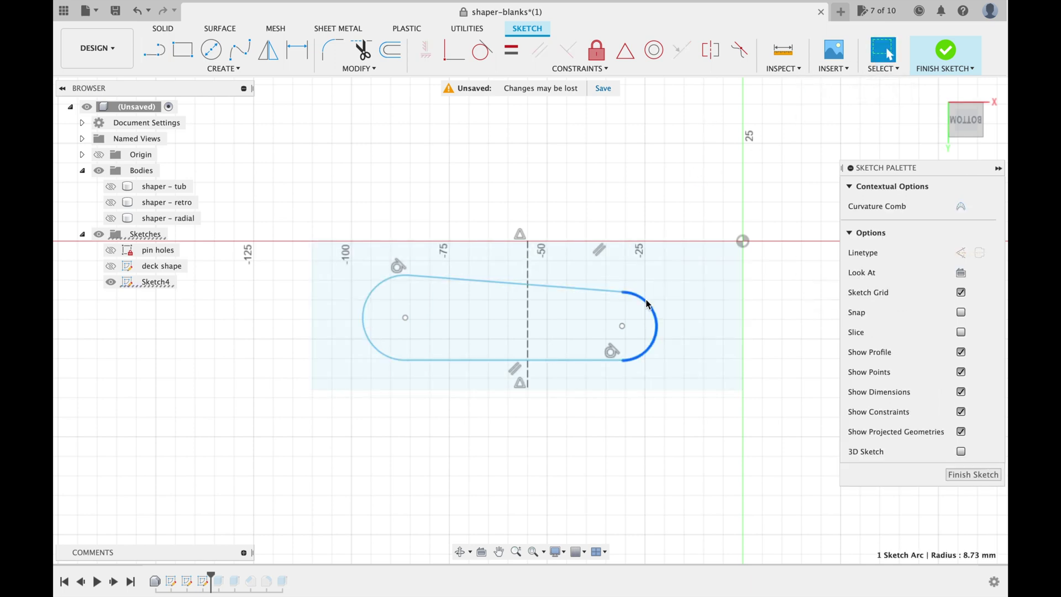
shift+click(582, 292)
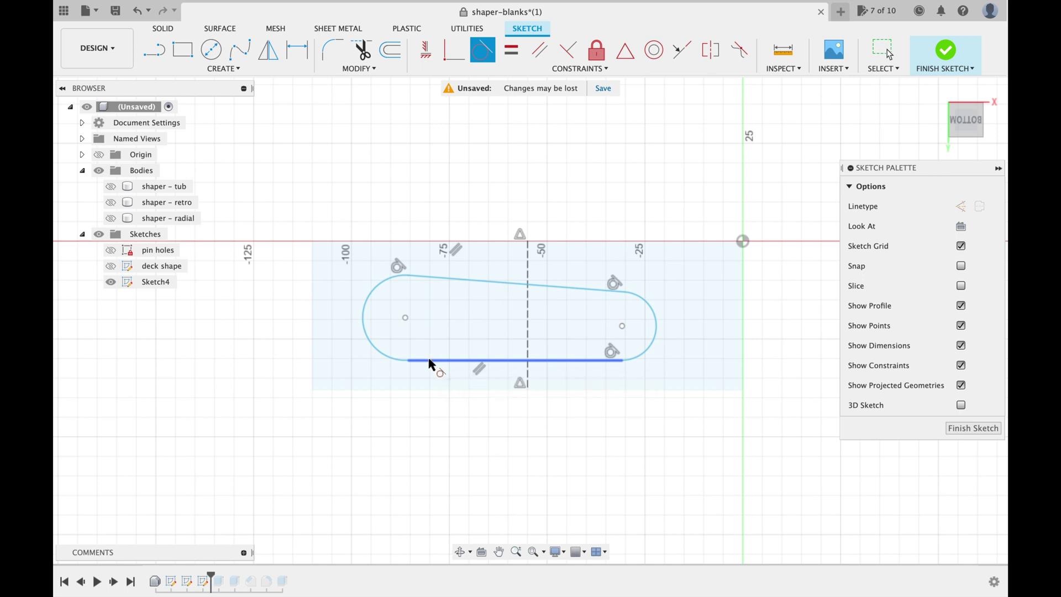
click(402, 362)
click(388, 359)
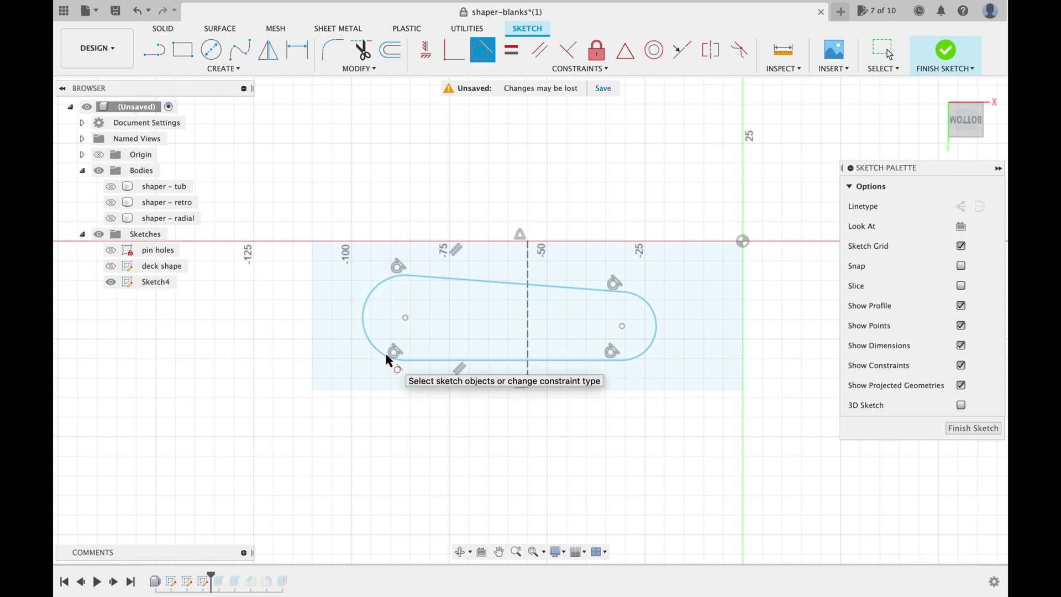
Step: Make the top and bottom outline lines parallel
click(885, 52)
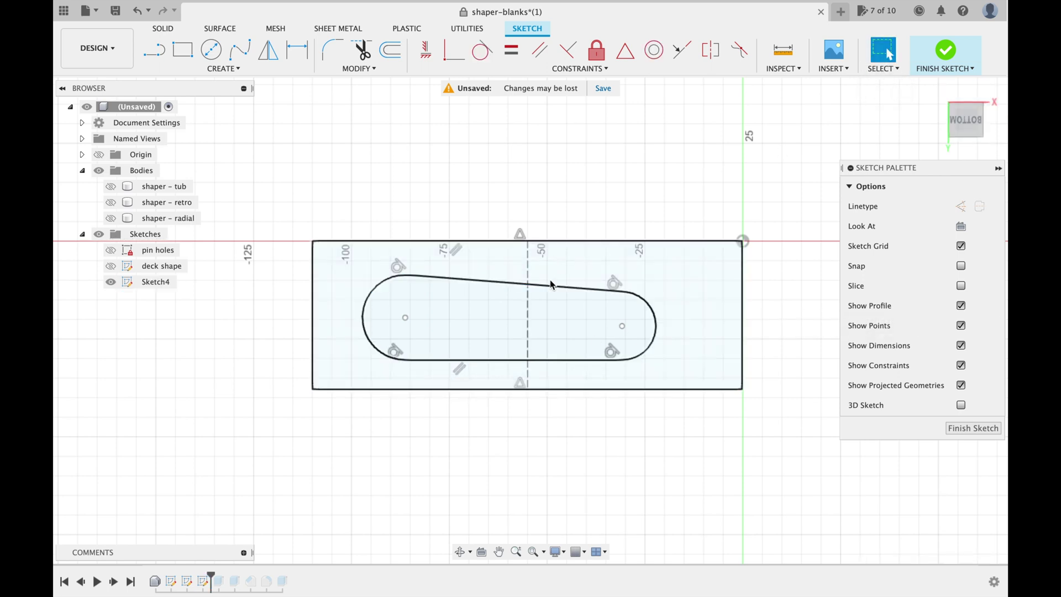
click(545, 284)
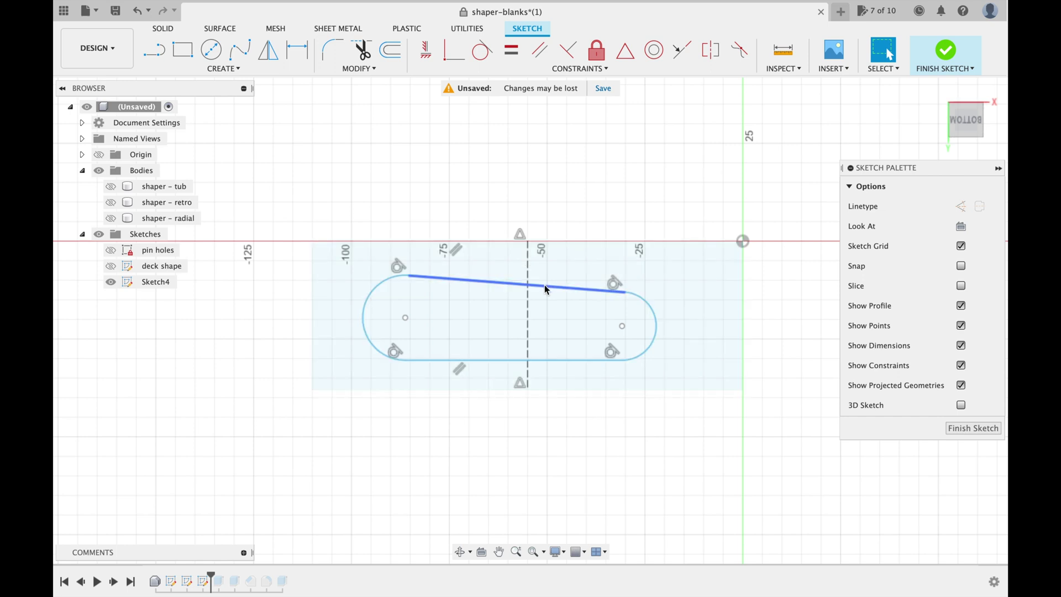
click(553, 361)
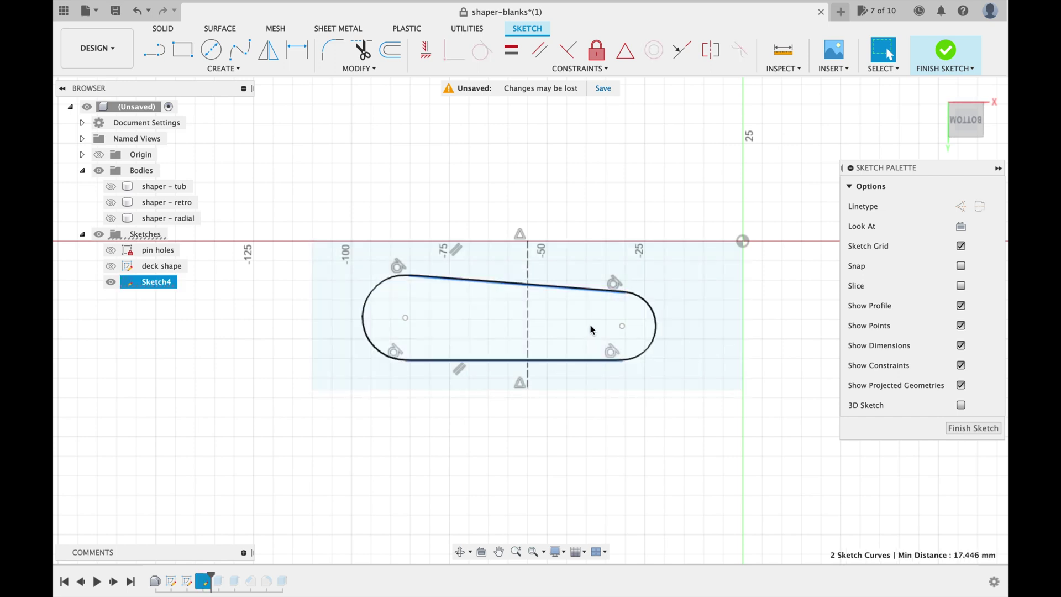
click(541, 52)
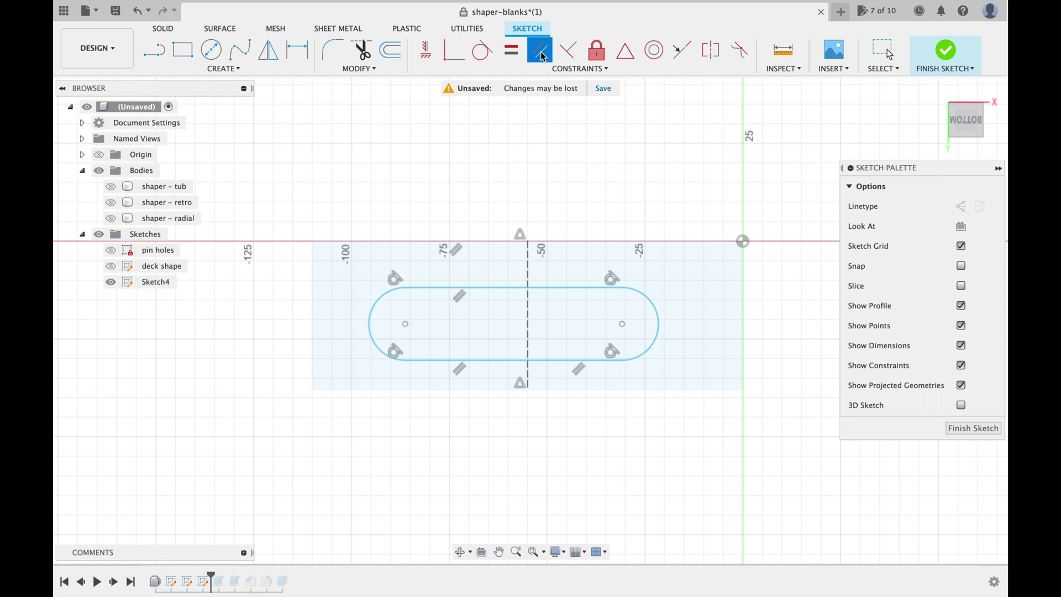
Step: Add a horizontal construction centreline, midpoint-constrained to the vertical line
click(154, 50)
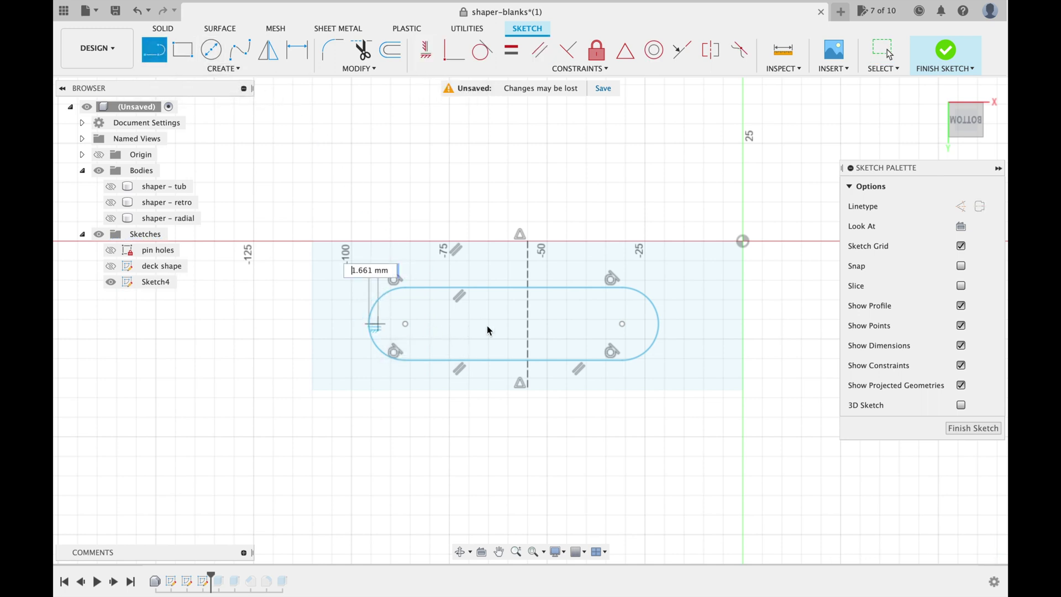
click(661, 330)
click(887, 51)
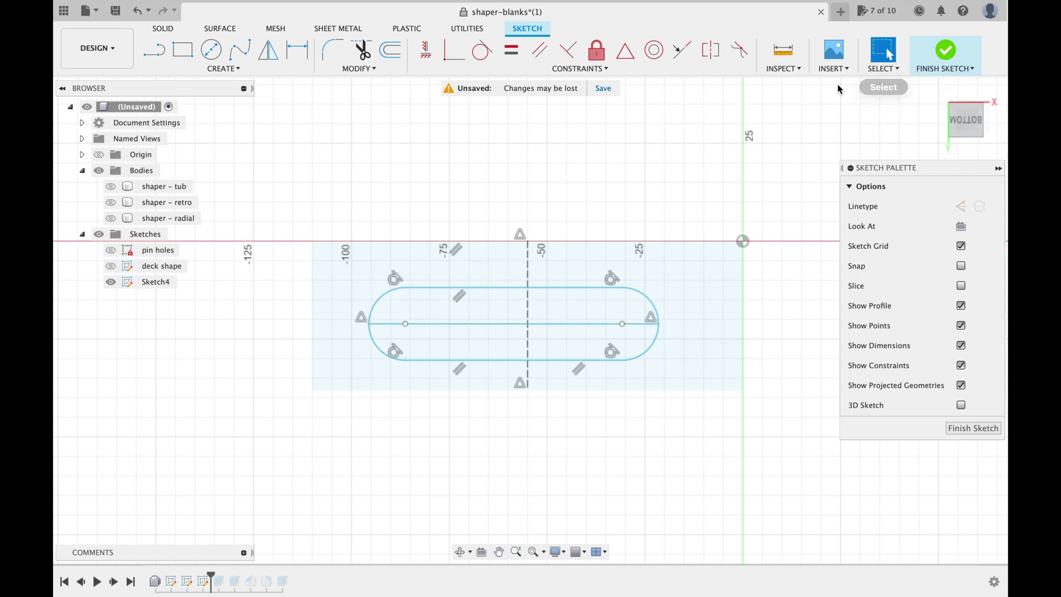
click(553, 325)
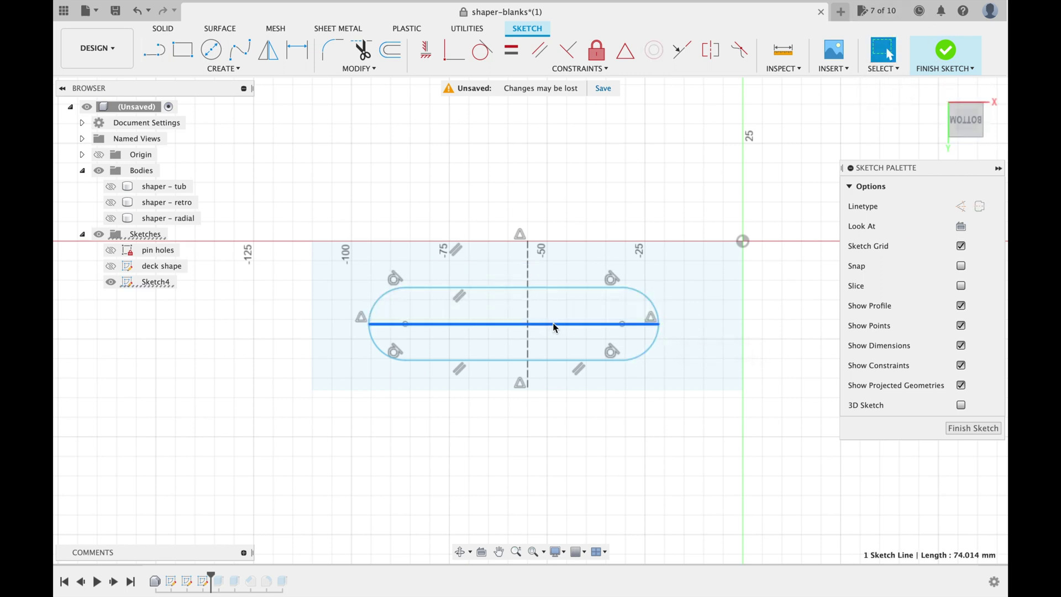
click(962, 212)
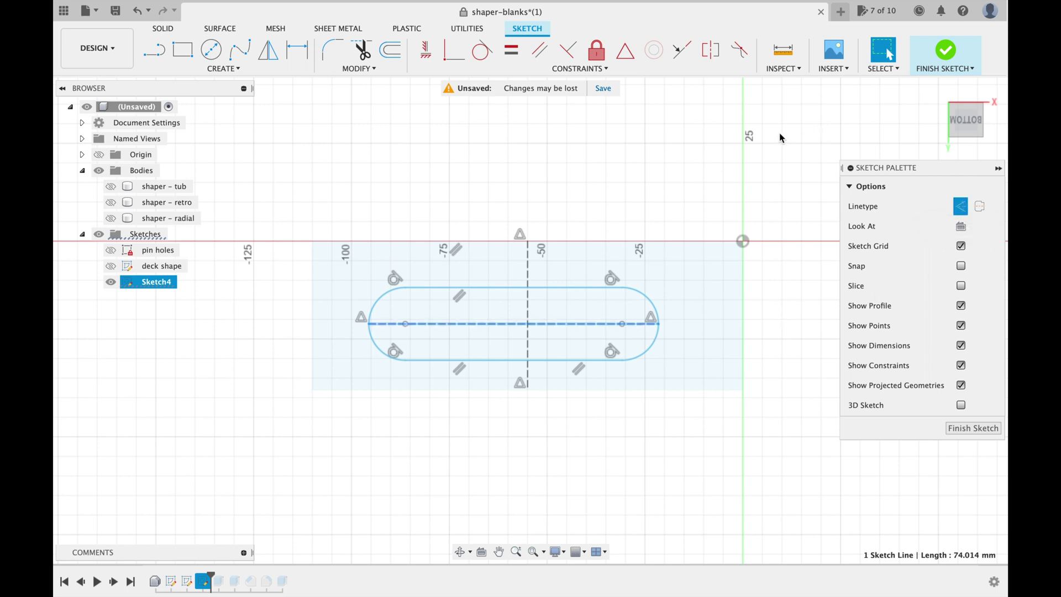
click(694, 253)
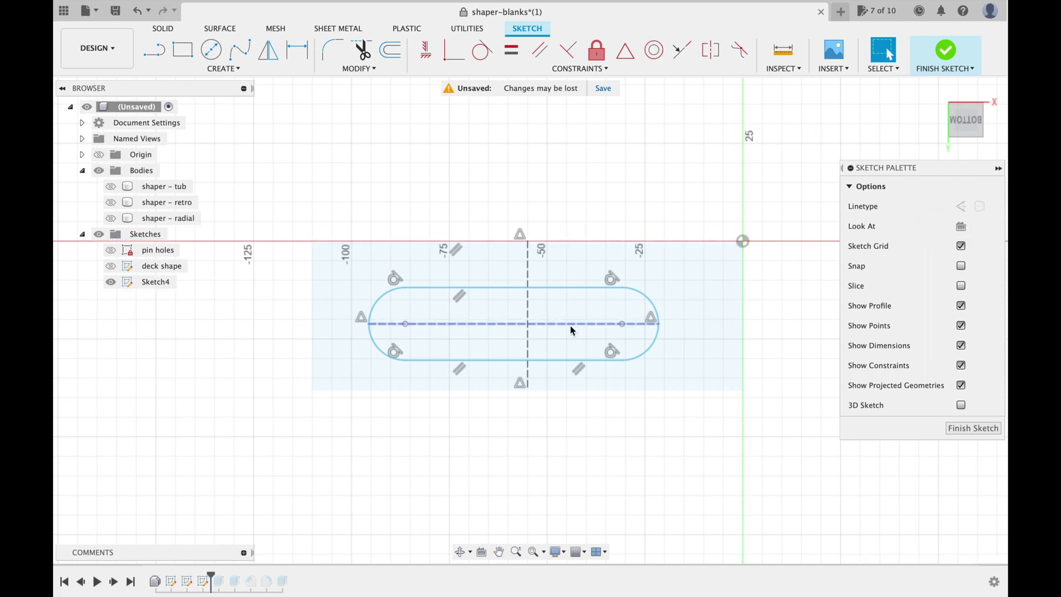
shift+click(528, 263)
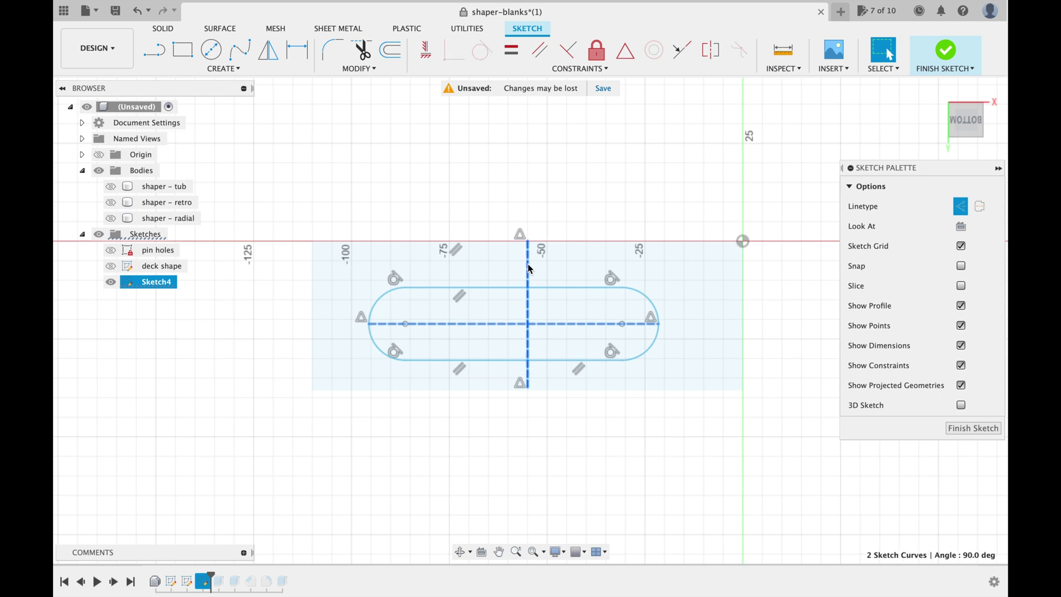
click(625, 53)
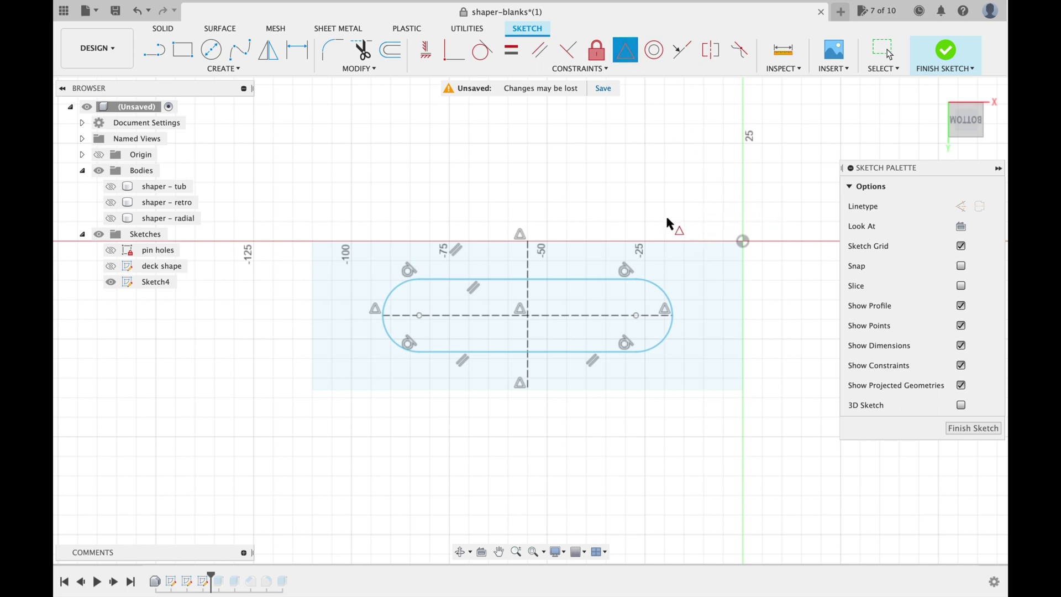
Step: Add the overall length and width dimensions, initially 102 and 33 mm
key(d)
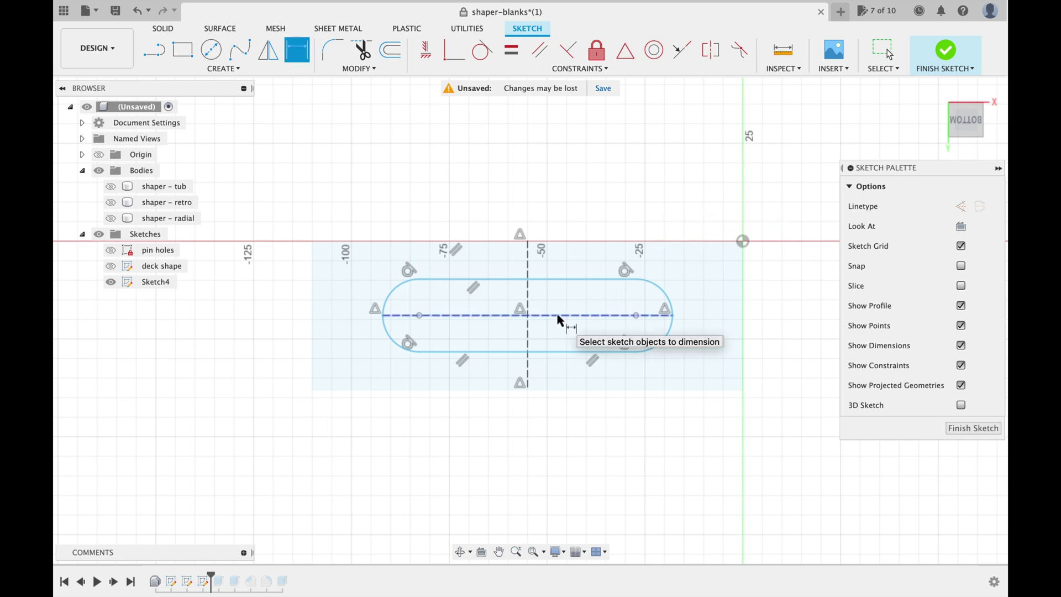
click(557, 321)
click(572, 444)
text(102)
key(Return)
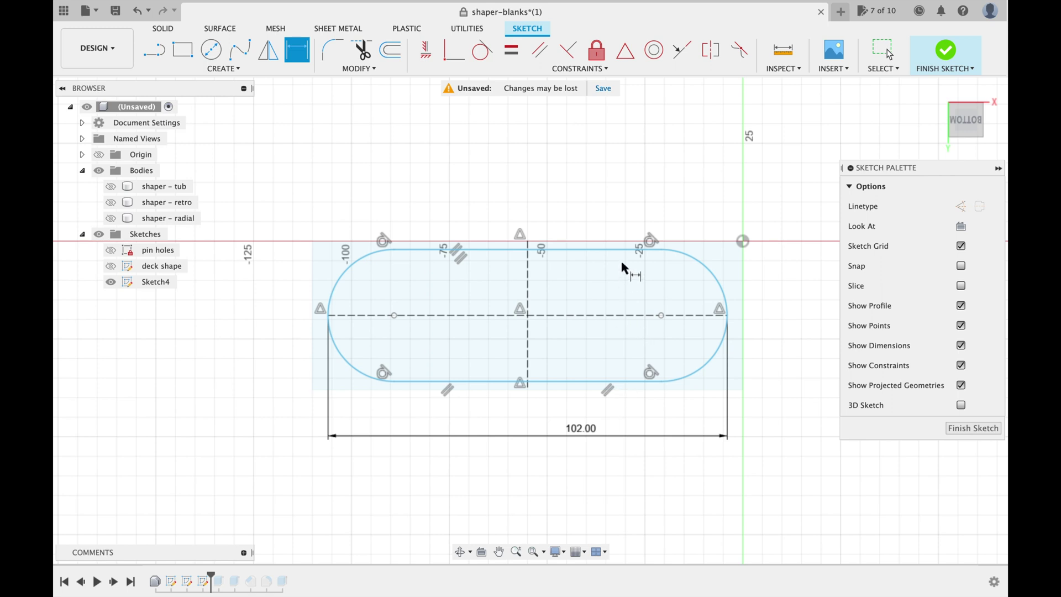
click(603, 250)
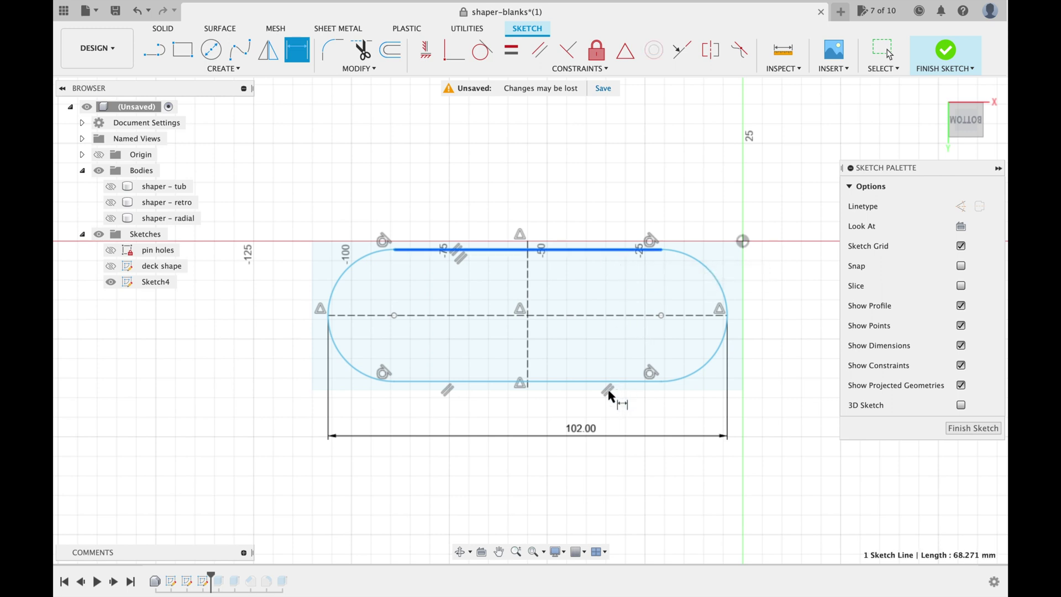
click(599, 383)
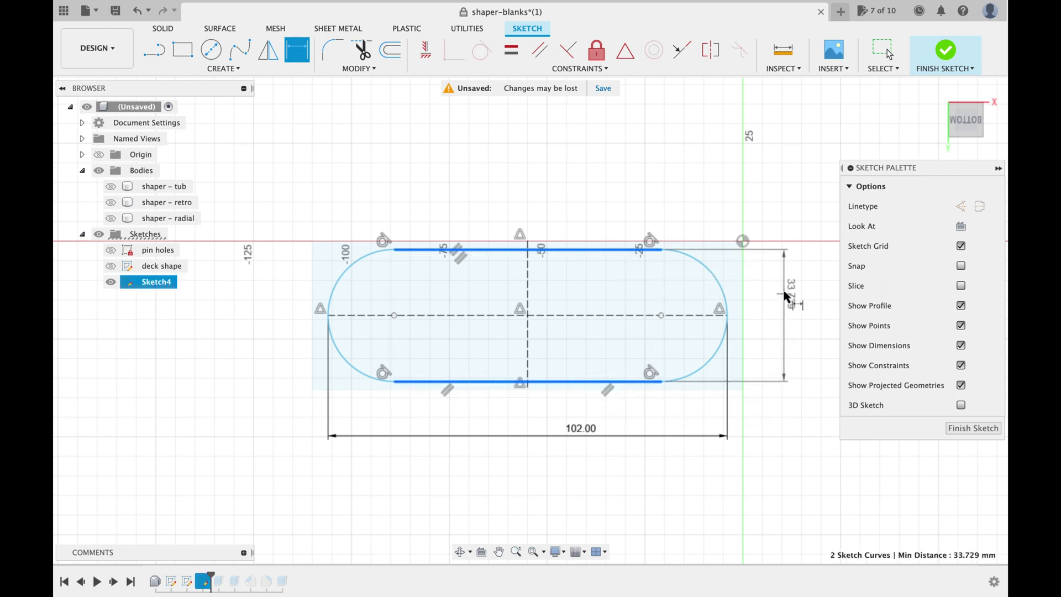
click(792, 351)
text(33)
key(Return)
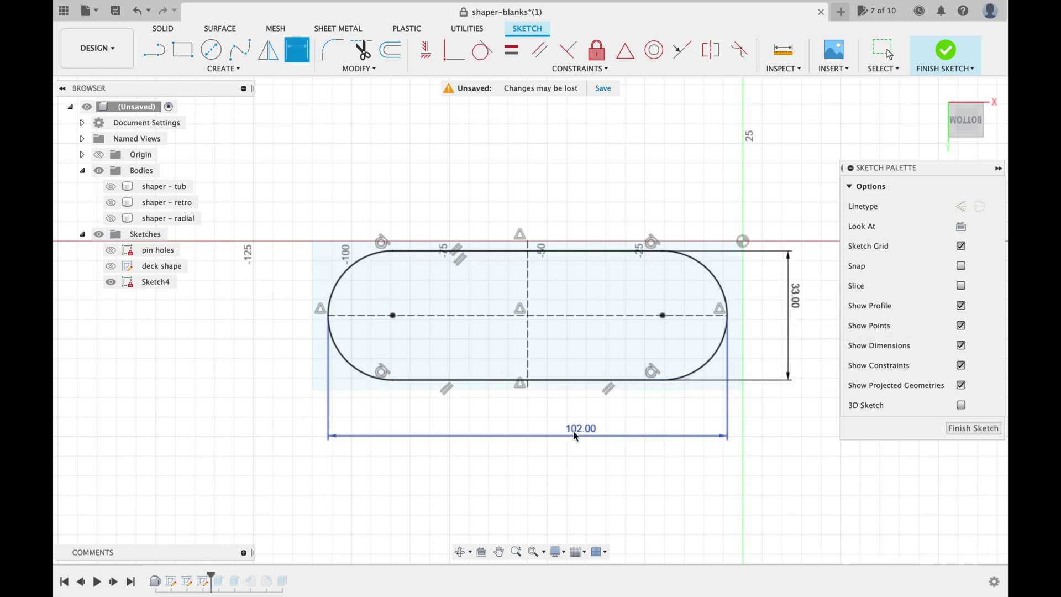
Step: Change the 102 length to 100 mm and the 33 width to 35 mm
double_click(575, 435)
text(100)
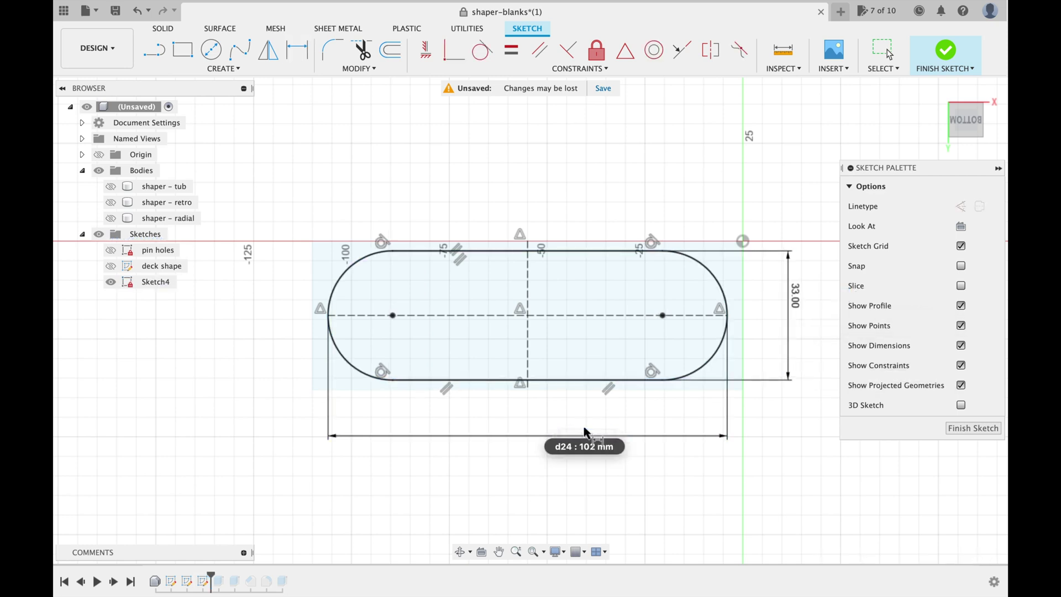
key(Return)
double_click(793, 299)
text(35)
key(Return)
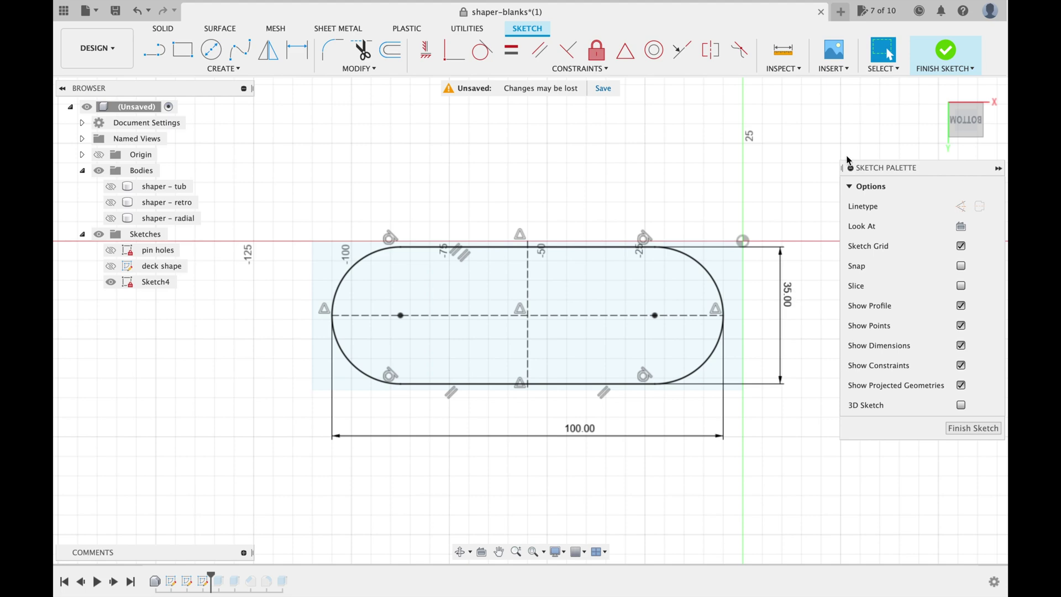
Step: Finish Sketch4 and roll the design timeline forward to include all features
click(946, 53)
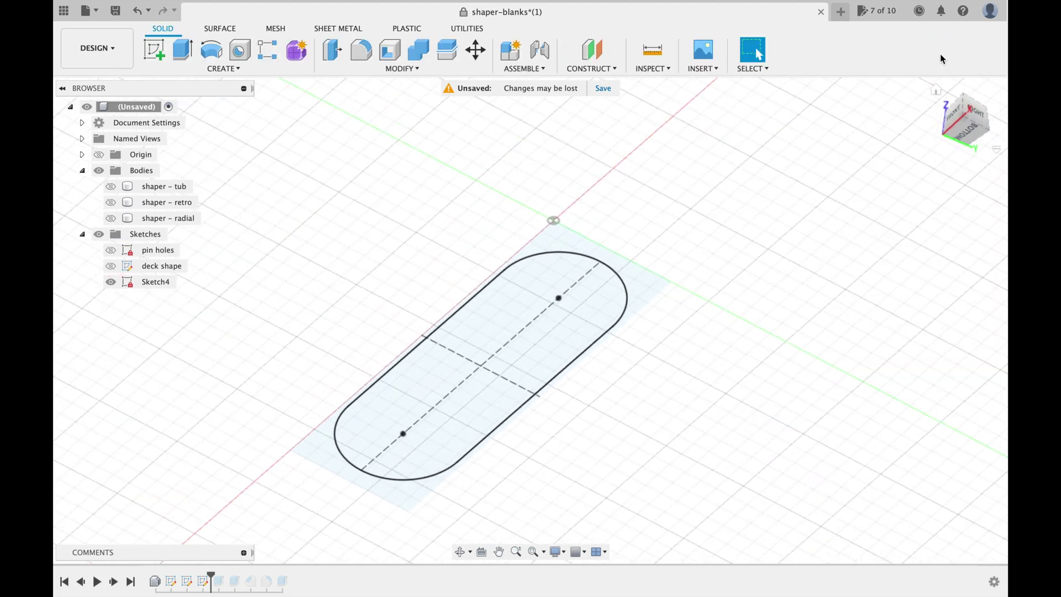
click(937, 89)
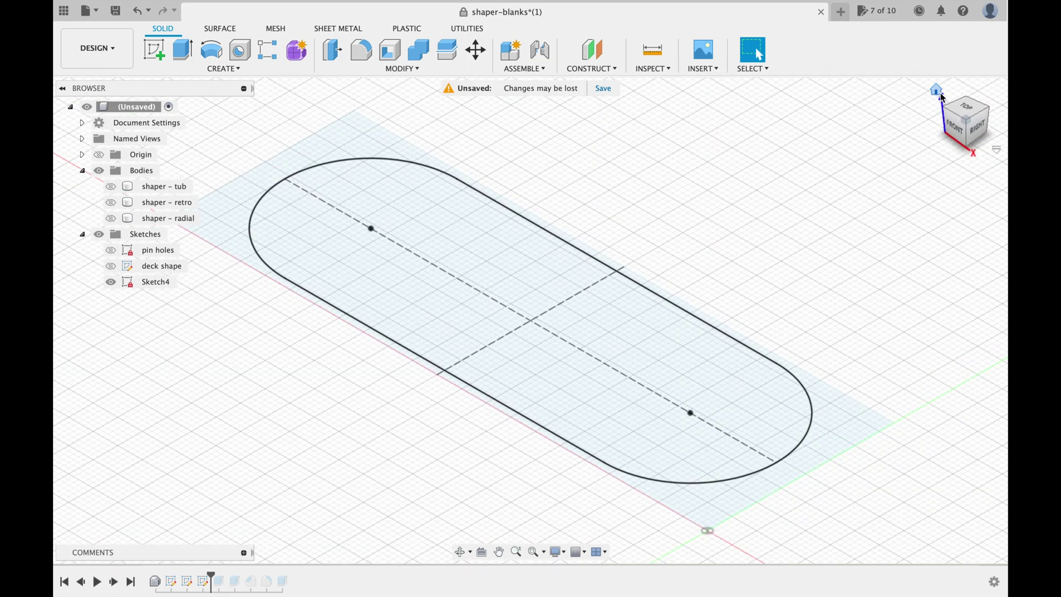
scroll(794, 297, down, 5)
scroll(789, 280, down, 2)
mouse_move(789, 280)
middle_down()
mouse_move(690, 318)
mouse_move(685, 302)
middle_up()
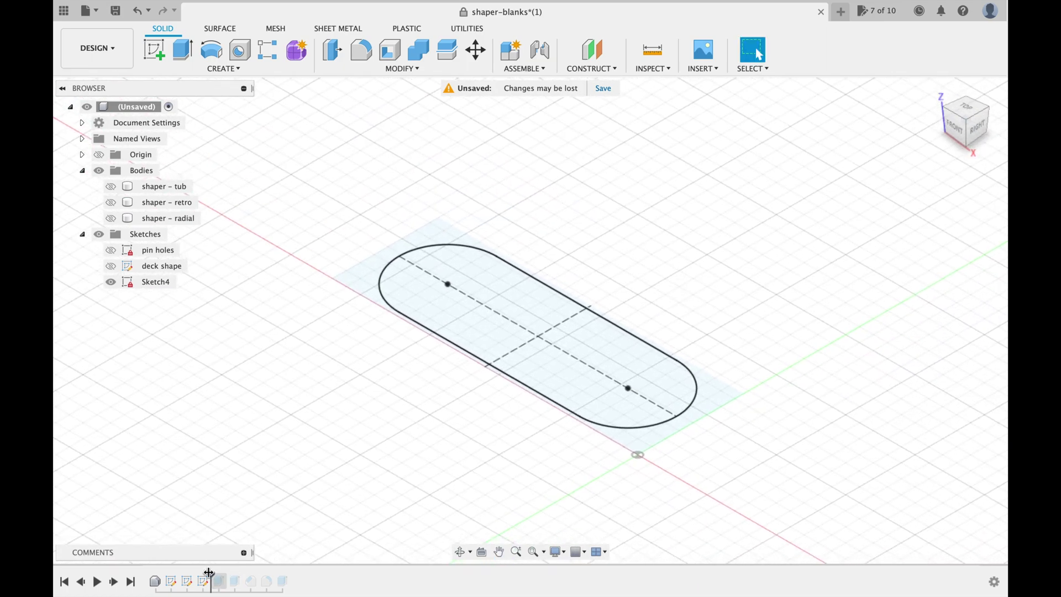
drag(209, 575, 275, 581)
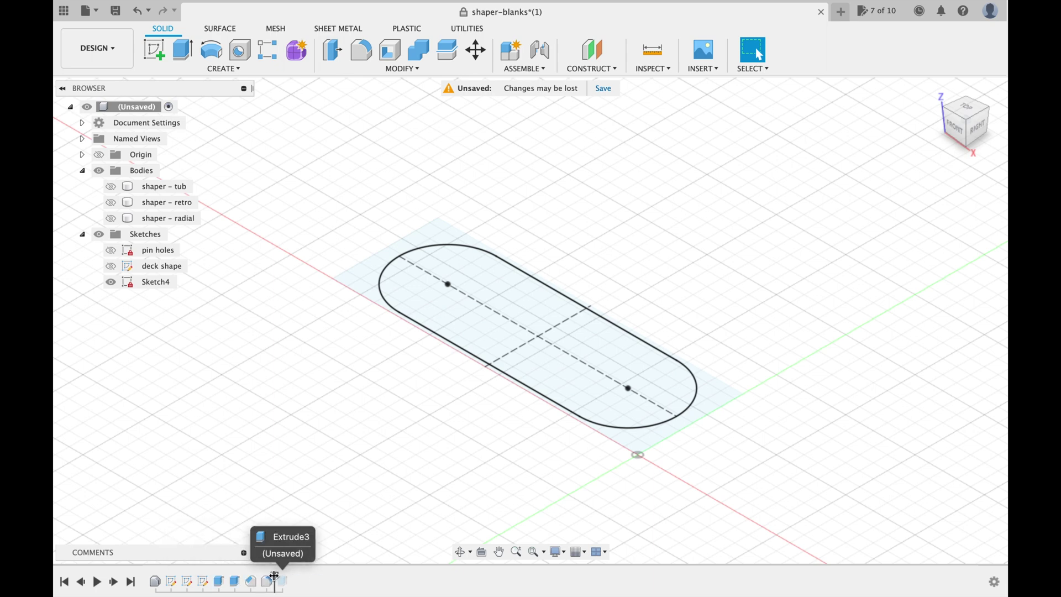
Step: Extrude the rounded slot profile upward through the shaper blank as an Intersect
click(475, 330)
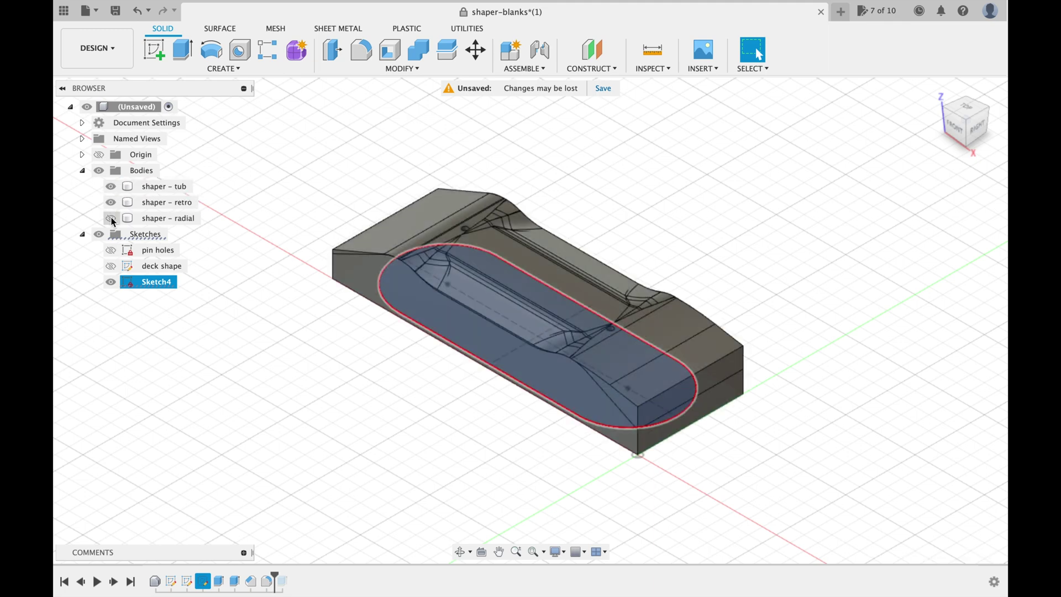
click(186, 45)
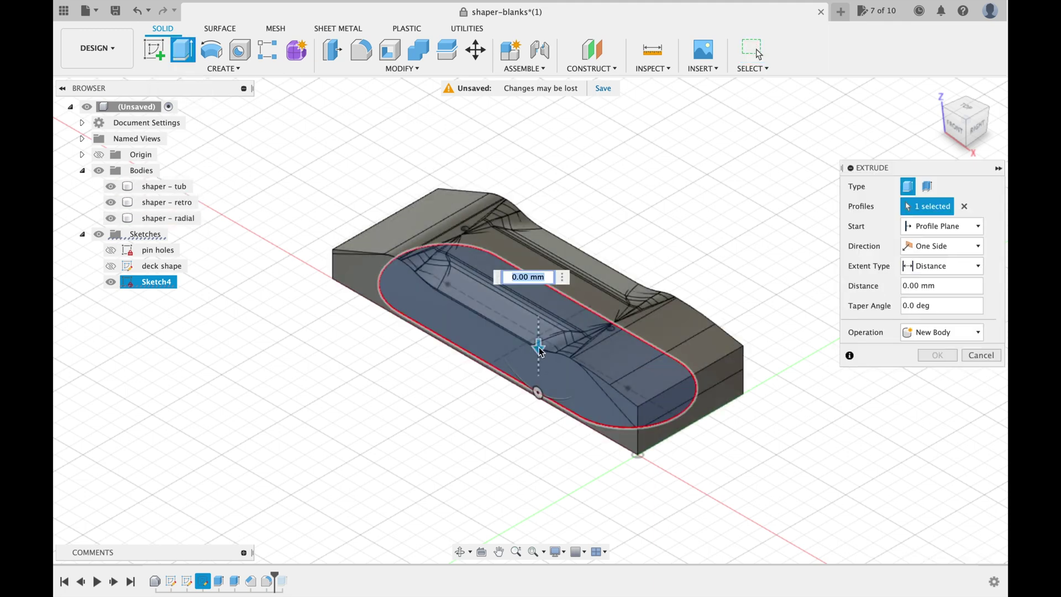
drag(538, 347, 549, 242)
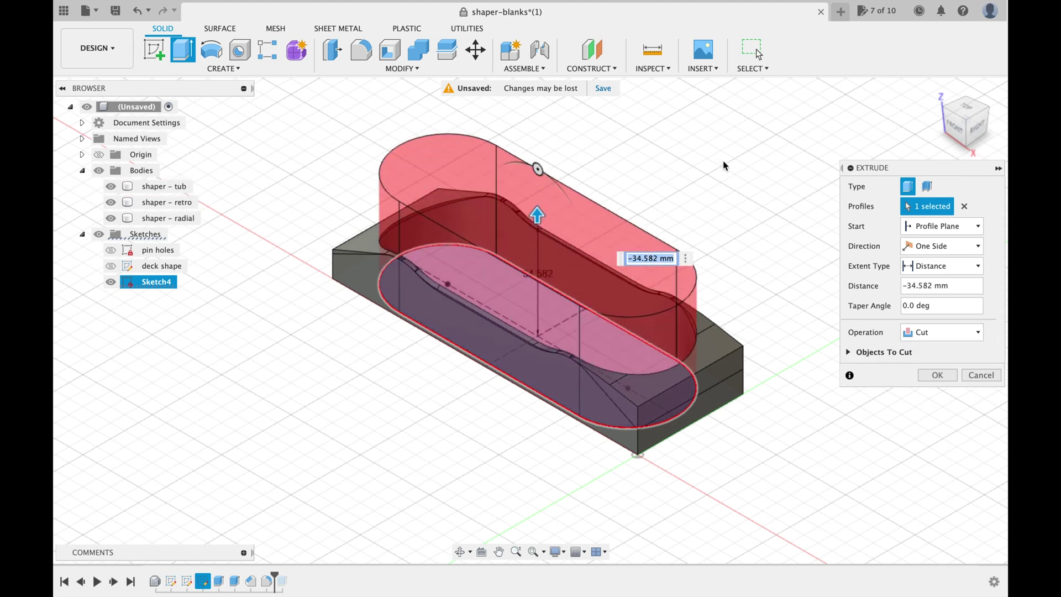
click(976, 333)
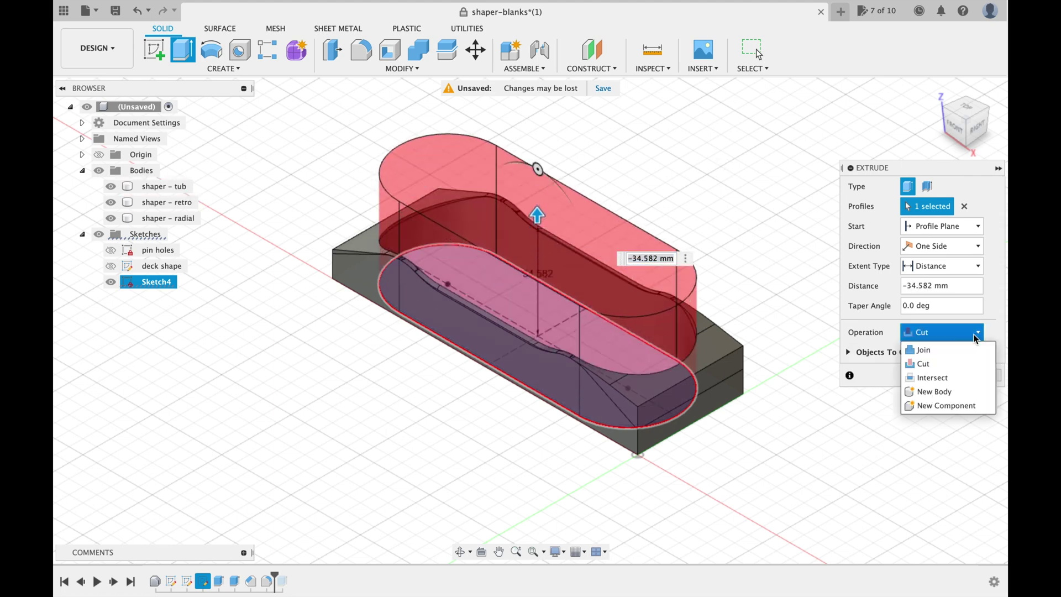
click(920, 377)
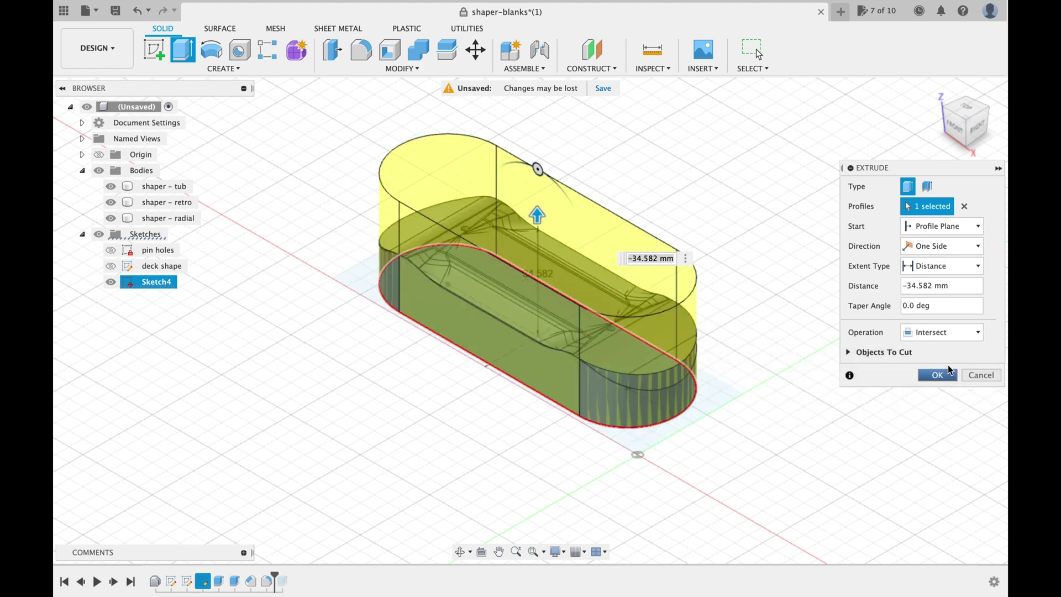
click(937, 374)
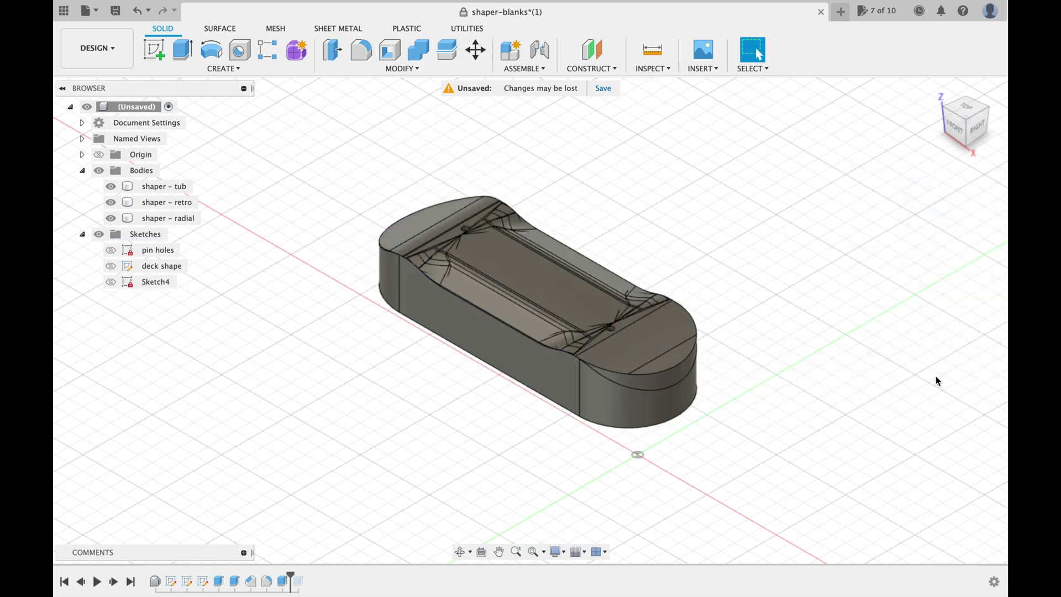